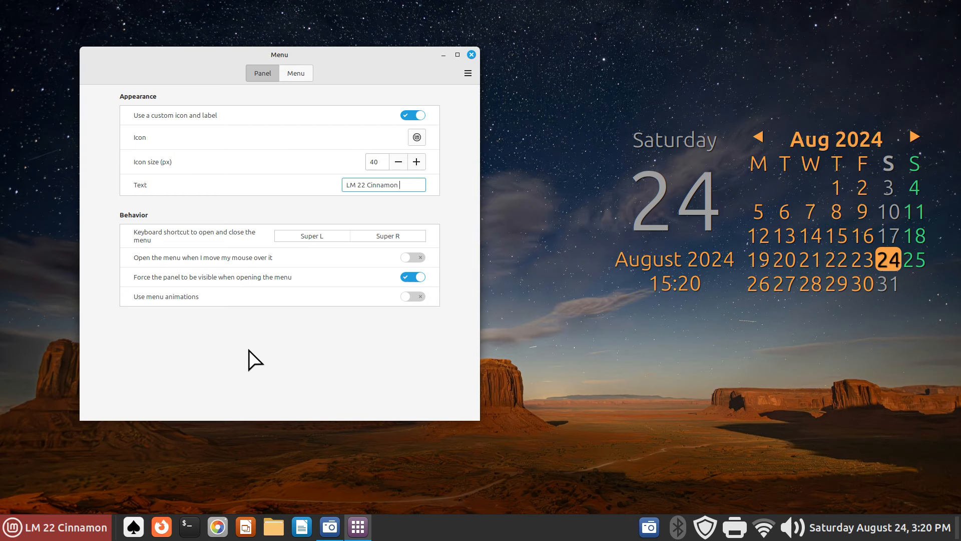
In the Menu applet's layout settings, set the categories icon size and the applications icon size to 42 px.
left_click(296, 75)
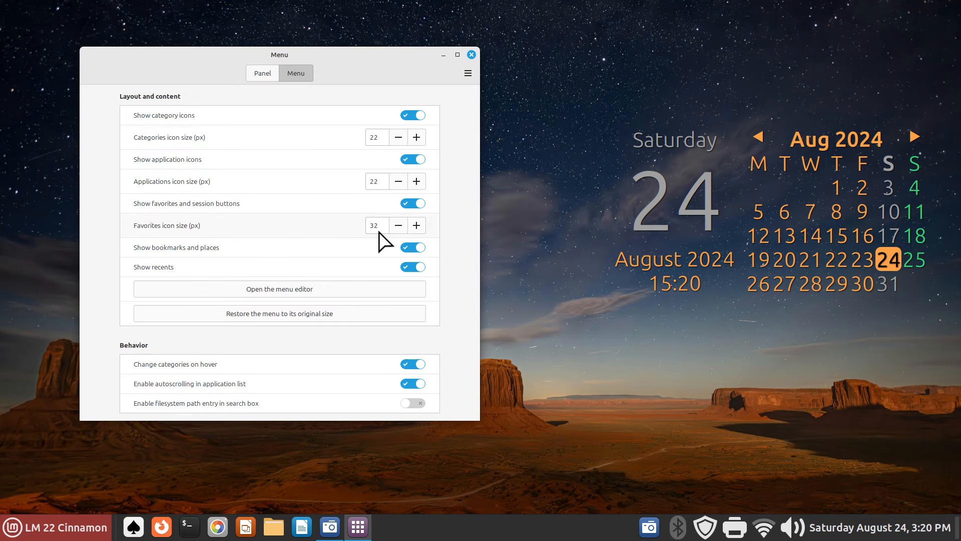
left_click(12, 527)
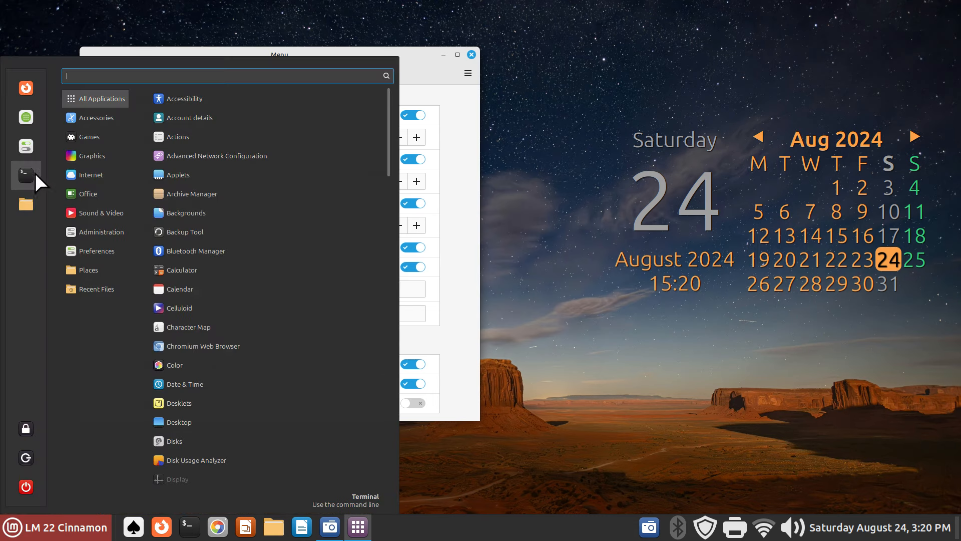
left_click(455, 119)
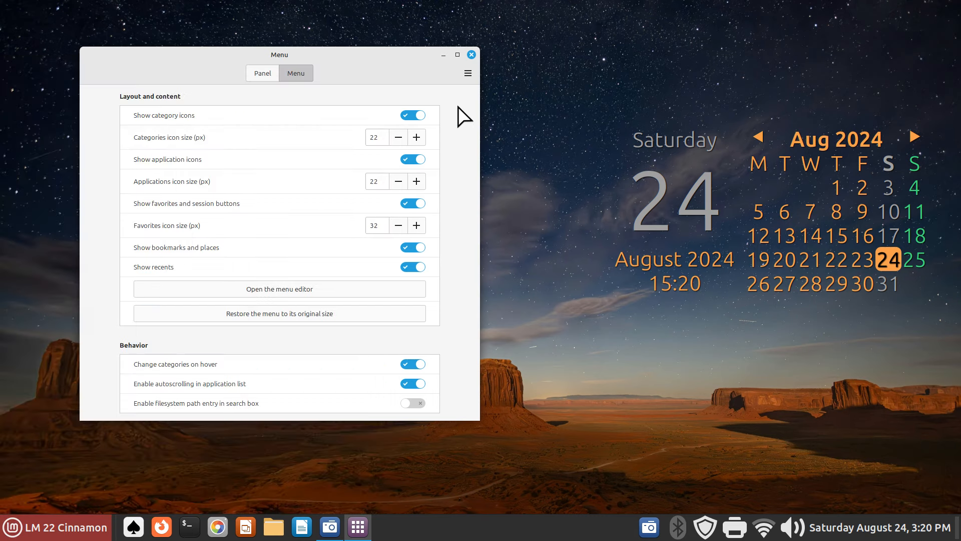
double_click(376, 135)
type("42")
double_click(382, 181)
type("42")
Set the menu's favorites icon size to 52 px and close the applet's settings.
double_click(379, 225)
type("4")
key("BackSpace")
type("52")
left_click(471, 54)
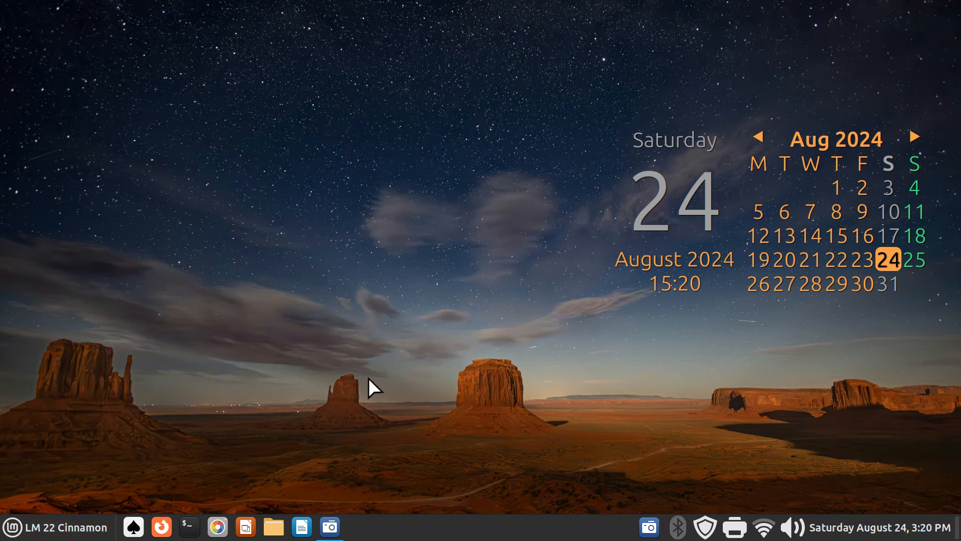
Resize the application menu by its outer corner to make it slightly wider and shorter, and close it.
left_click(10, 526)
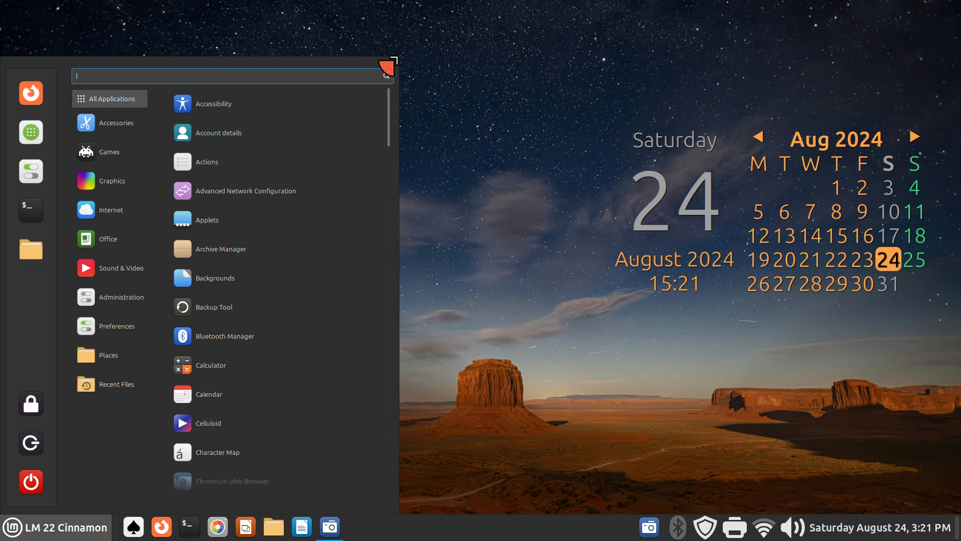
left_click_drag(394, 59, 425, 3)
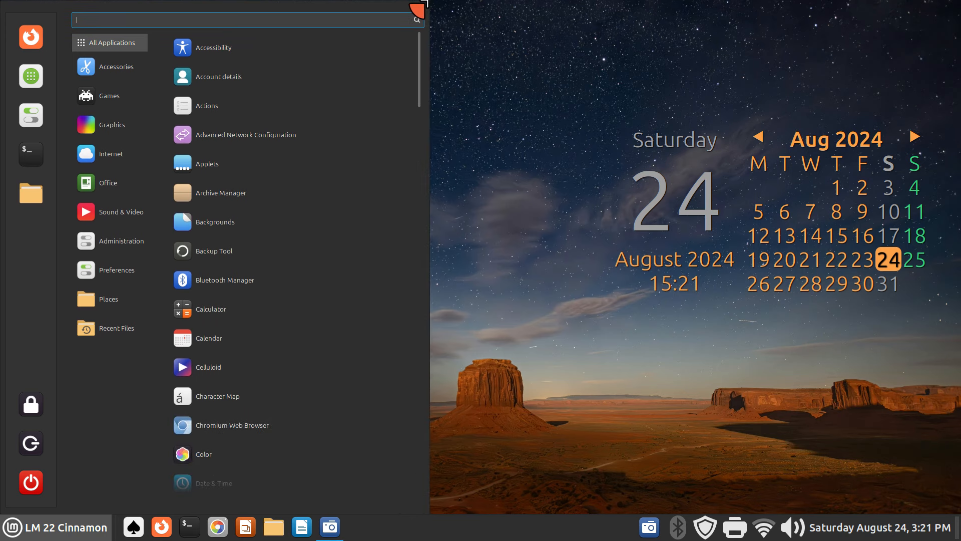
left_click_drag(424, 2, 432, 71)
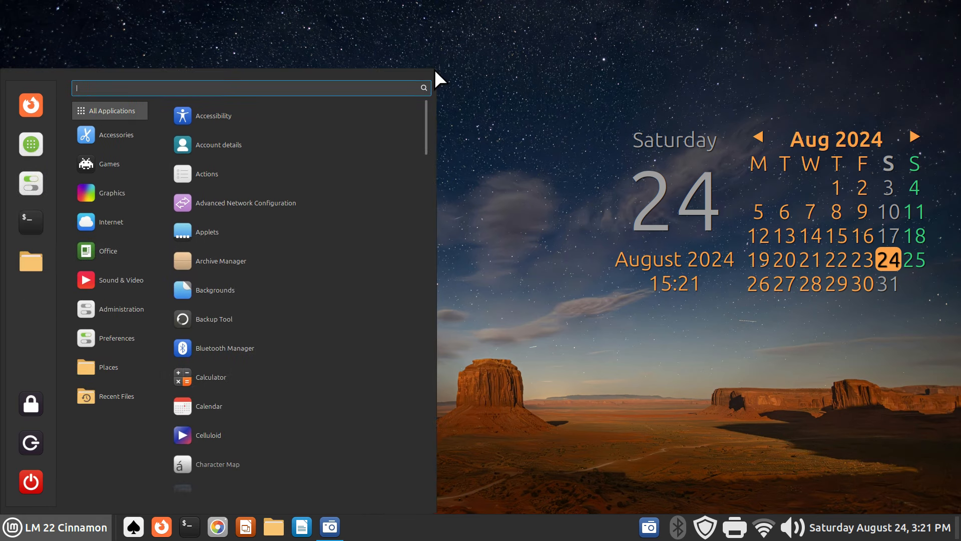
left_click(506, 357)
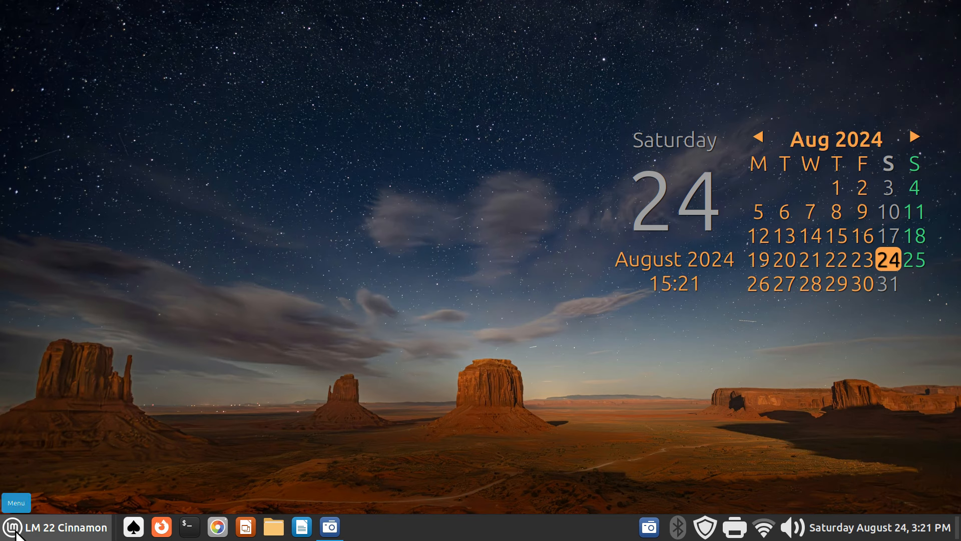
Using panel edit mode, move the Menu applet to the far end of the panel after the clock, and turn edit mode off.
right_click(408, 529)
left_click(451, 424)
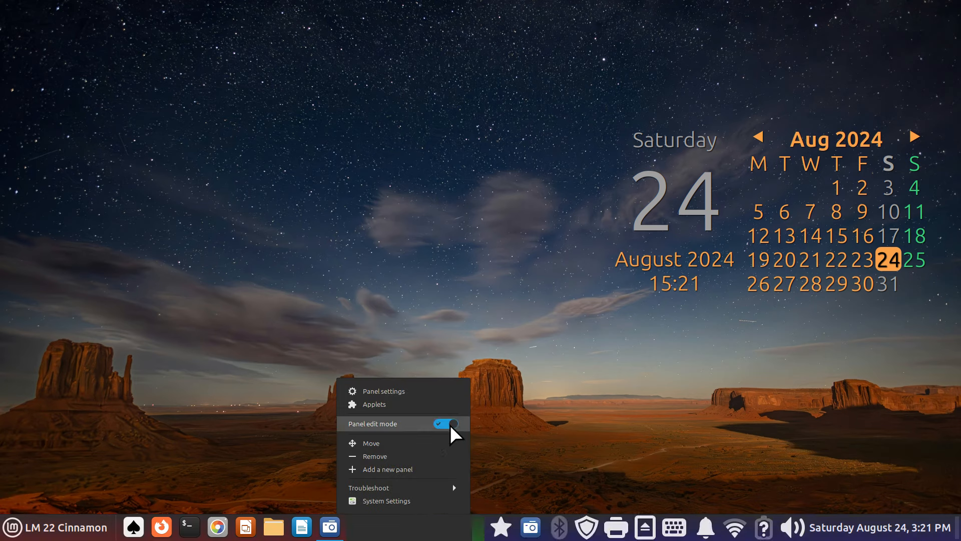
left_click(229, 359)
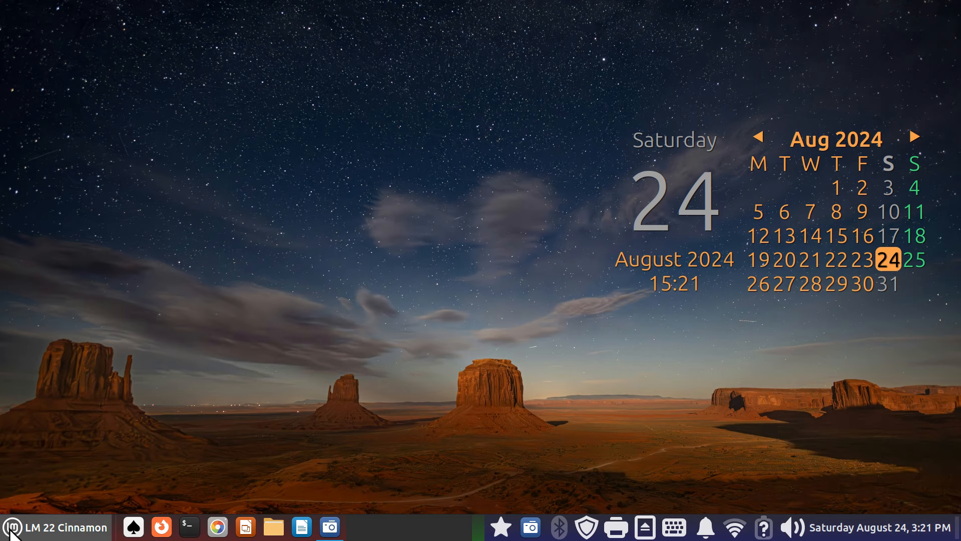
left_click_drag(10, 532, 956, 531)
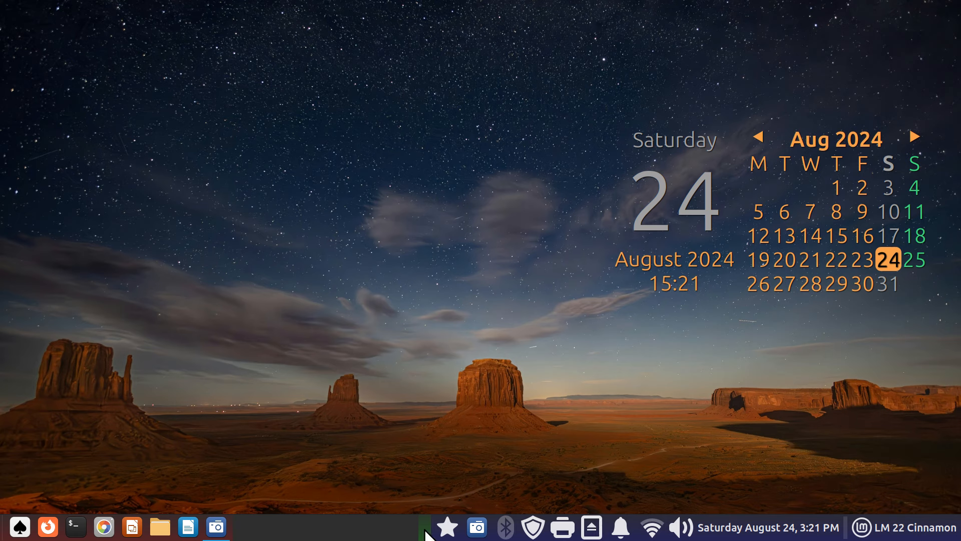
right_click(358, 523)
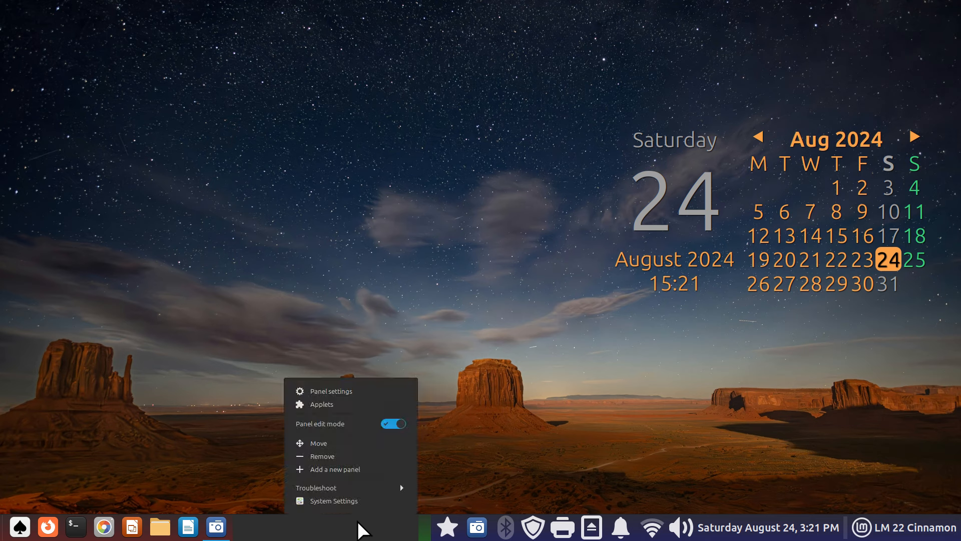
left_click(386, 425)
Check how the application menu and the clock's calendar open from their new panel places, closing each again.
left_click(911, 532)
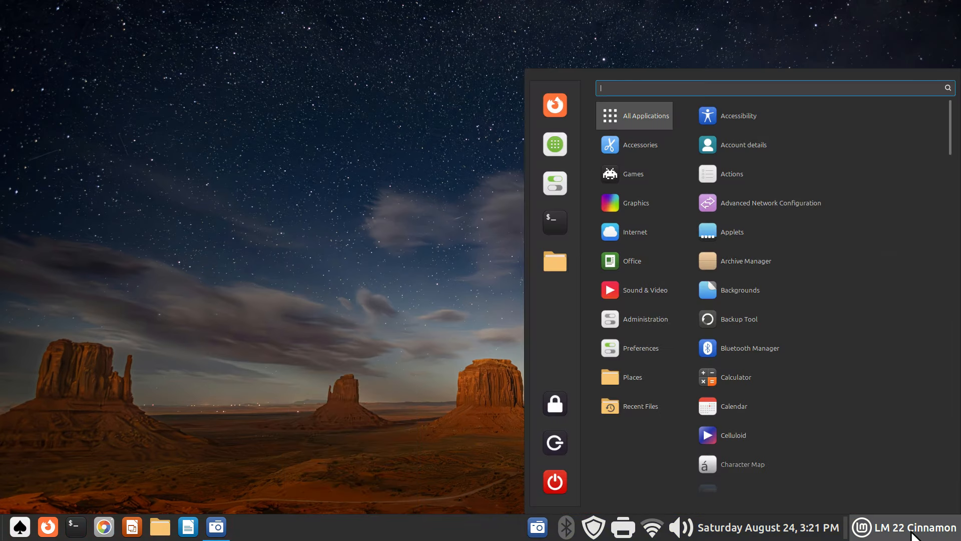
left_click(912, 531)
left_click(785, 531)
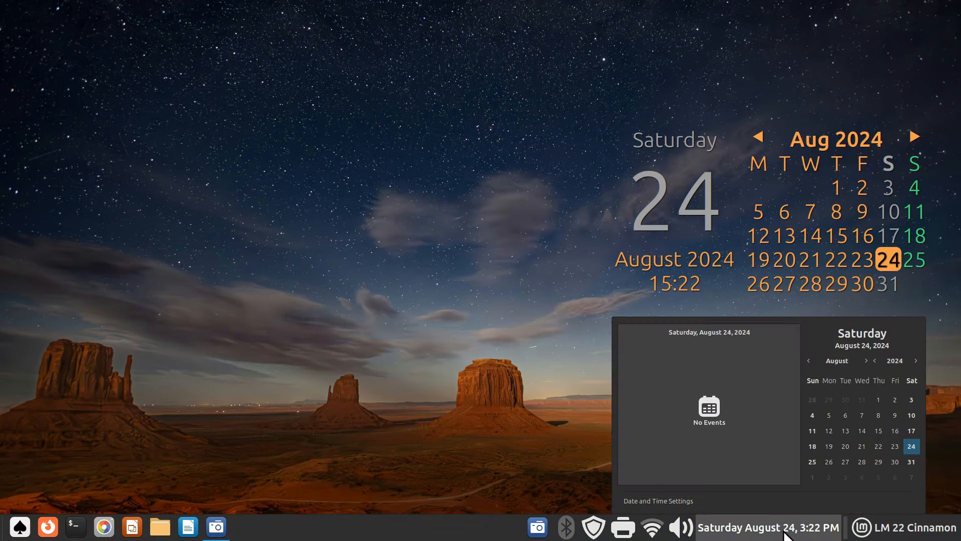
left_click(785, 533)
left_click(906, 529)
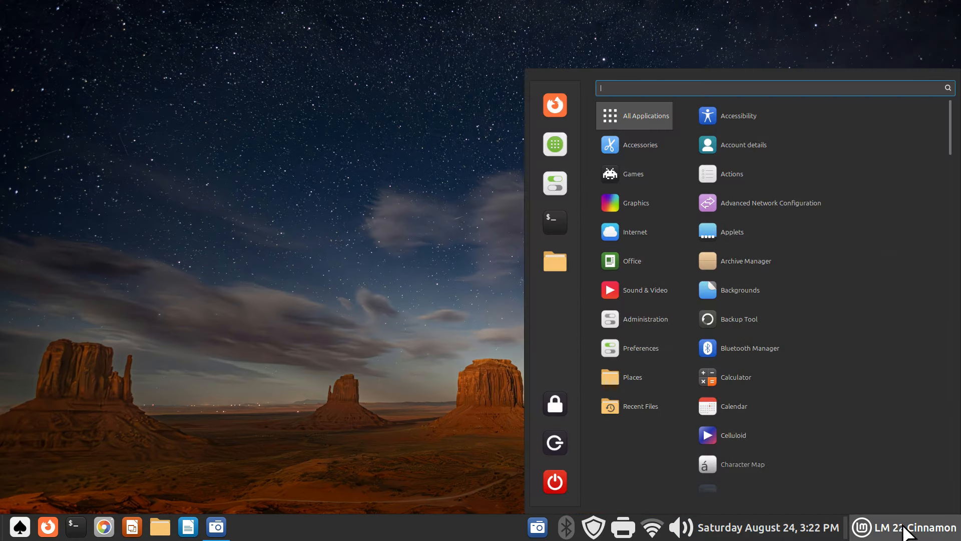
left_click(905, 528)
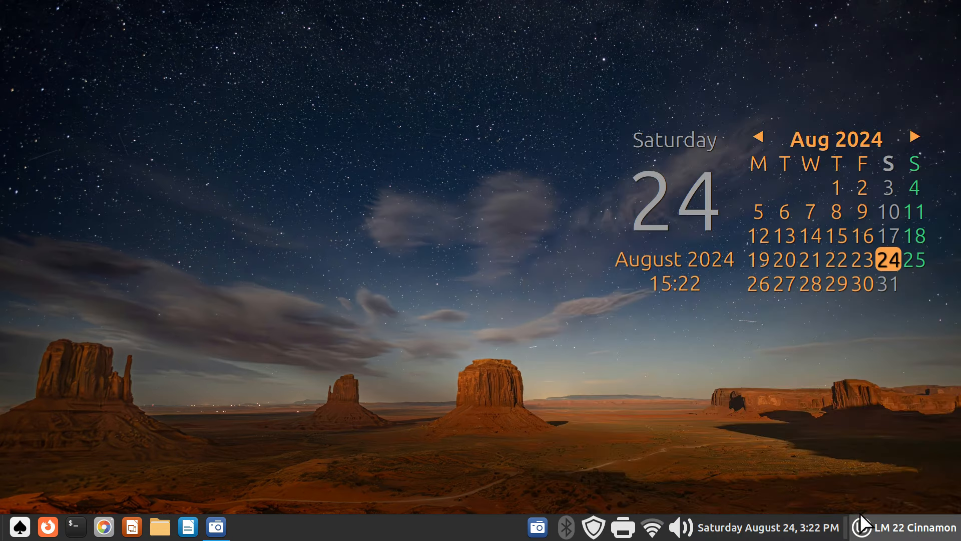
Using panel edit mode, move the Menu applet among the tray icons before the notifications applet, and check how the calendar and menu open.
right_click(318, 530)
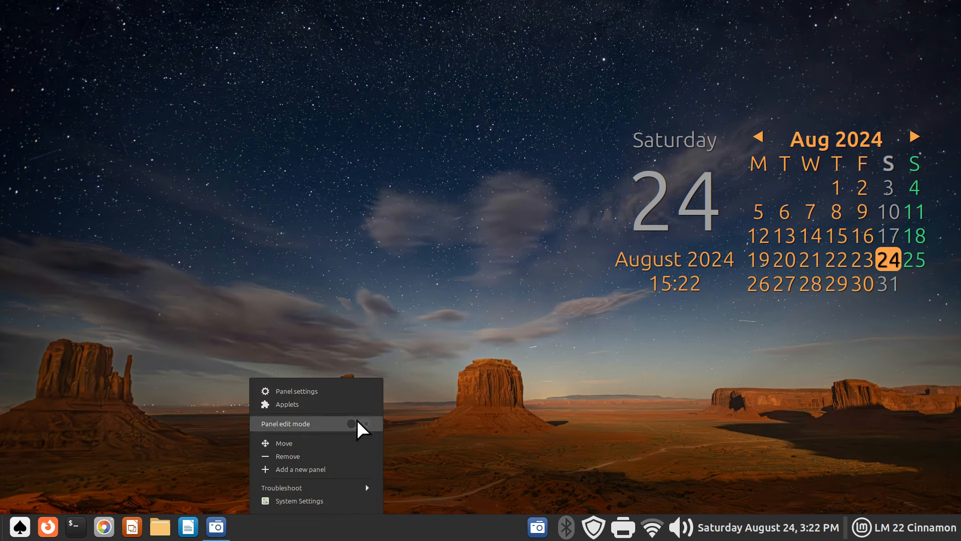
left_click(359, 425)
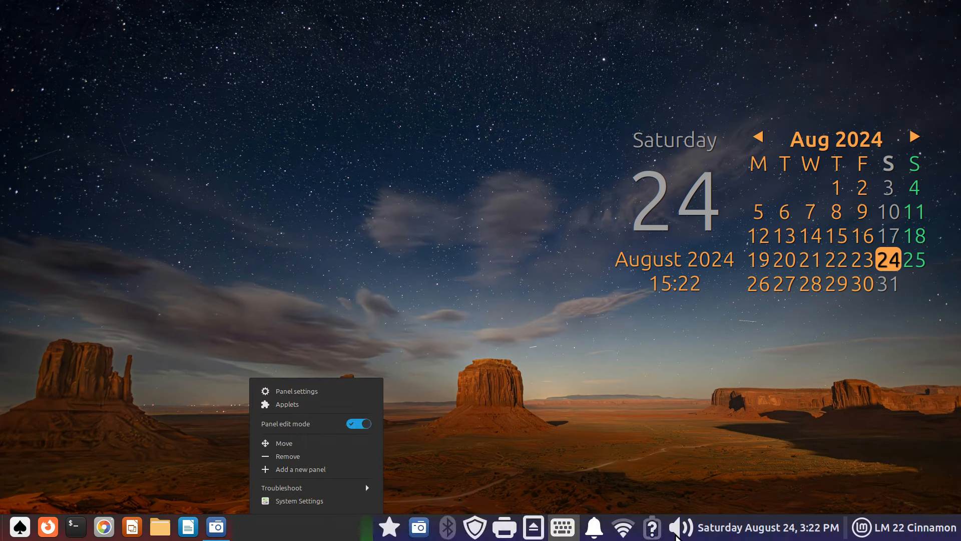
left_click_drag(866, 527, 580, 524)
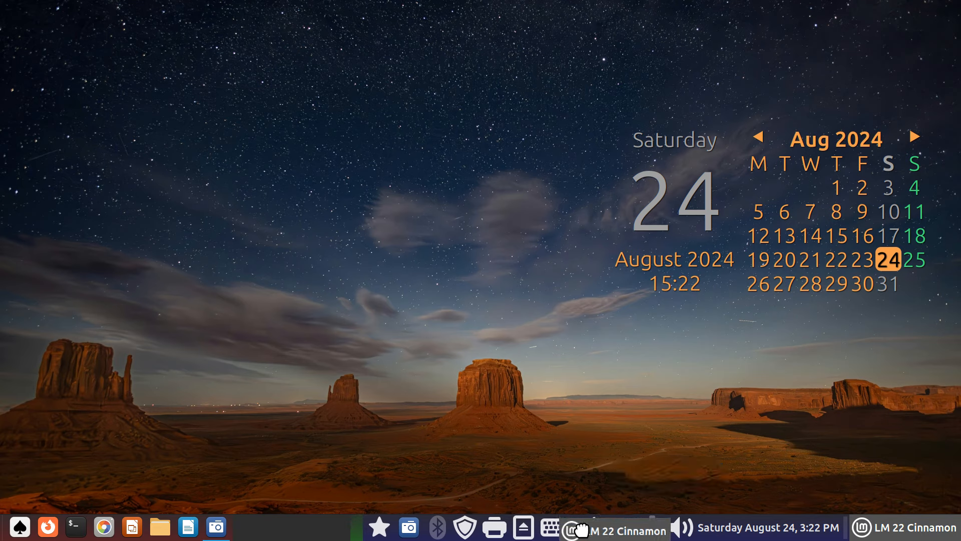
right_click(353, 533)
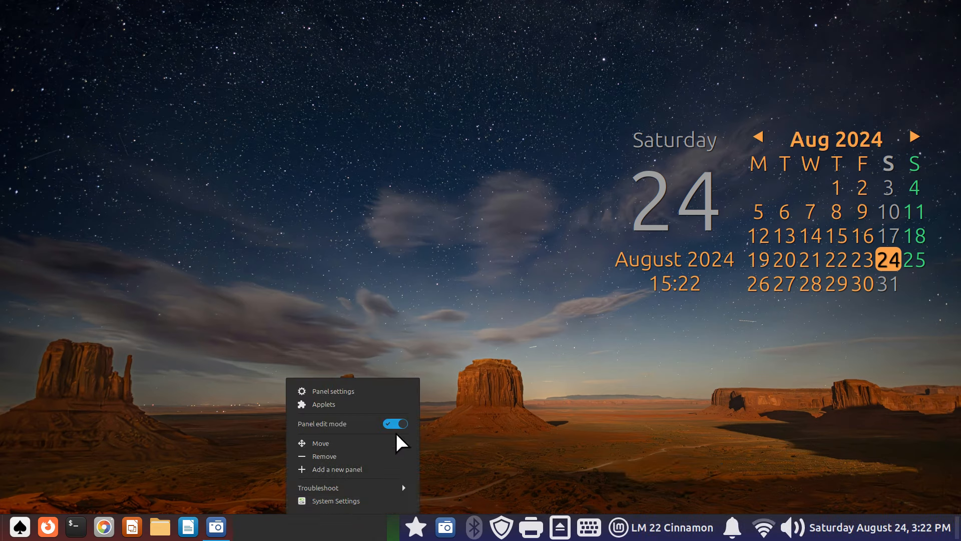
left_click(391, 427)
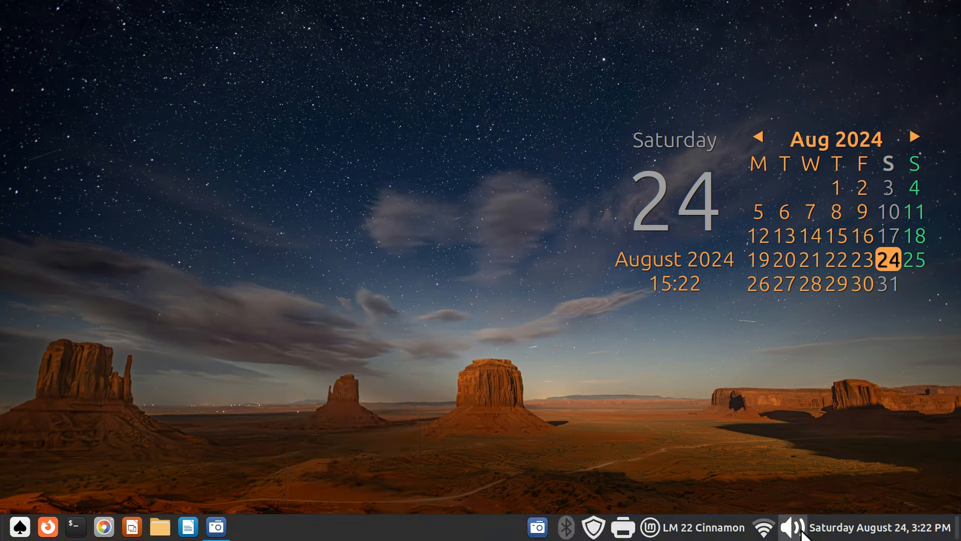
left_click(853, 531)
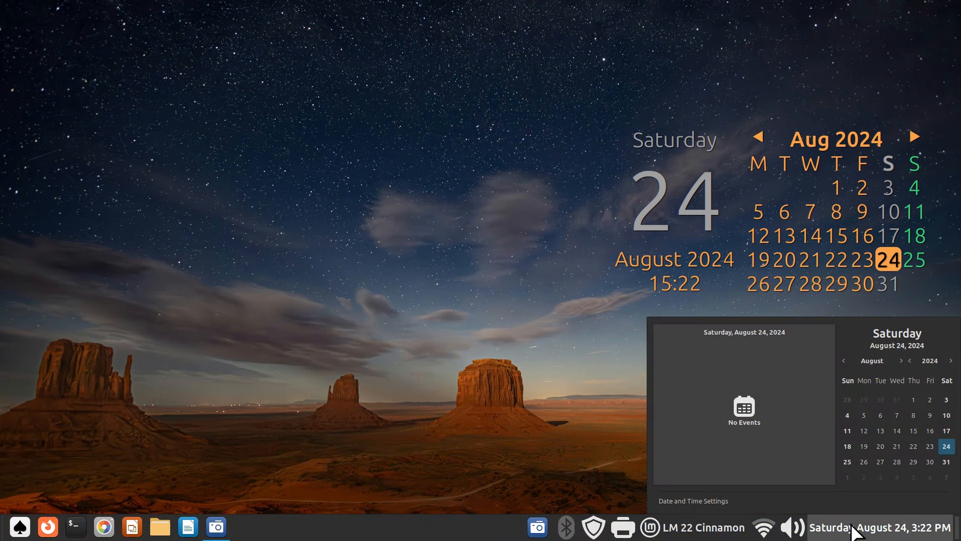
left_click(700, 535)
left_click(656, 531)
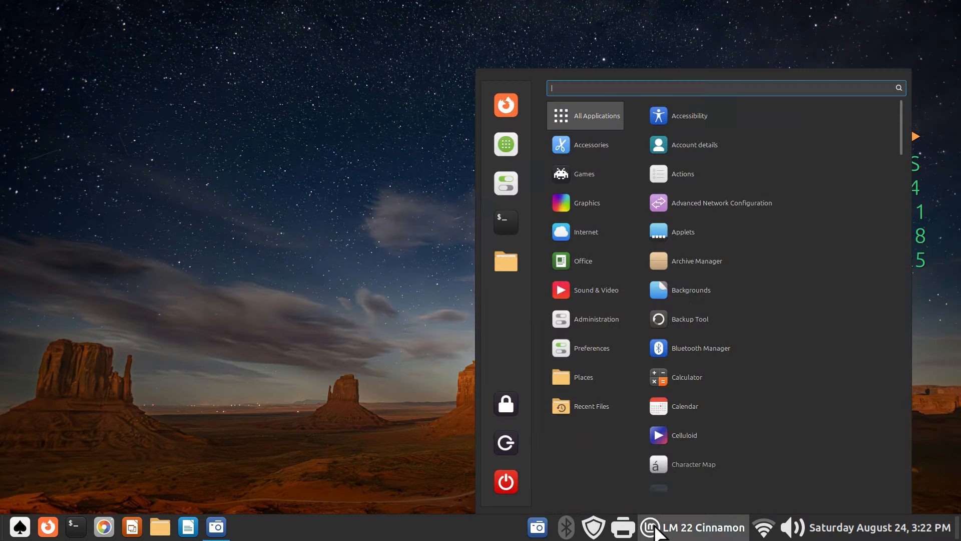
left_click(655, 531)
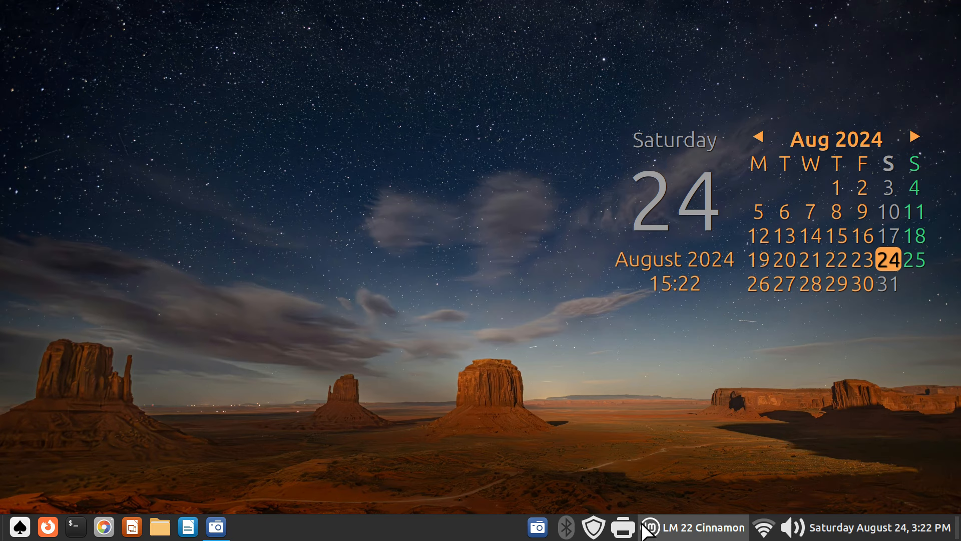
Unpin Chrome from the panel and pin VLC media player from the Sound & Video category in its place.
right_click(103, 524)
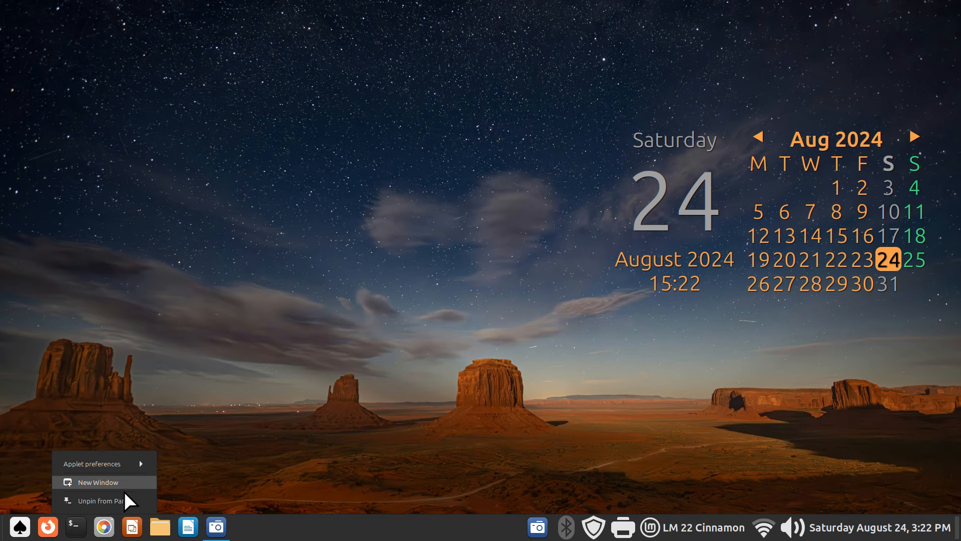
left_click(122, 497)
left_click(686, 530)
mouse_move(609, 287)
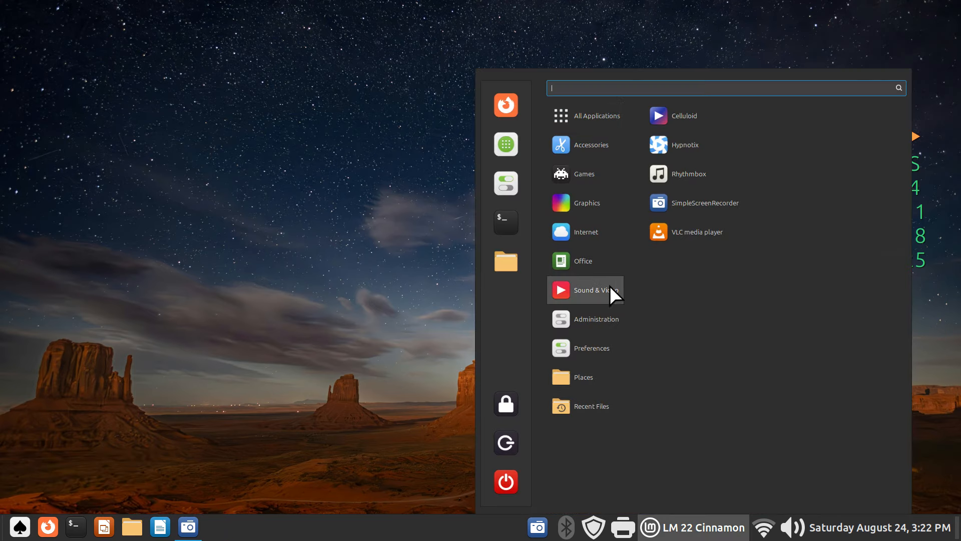
left_click_drag(660, 229, 107, 532)
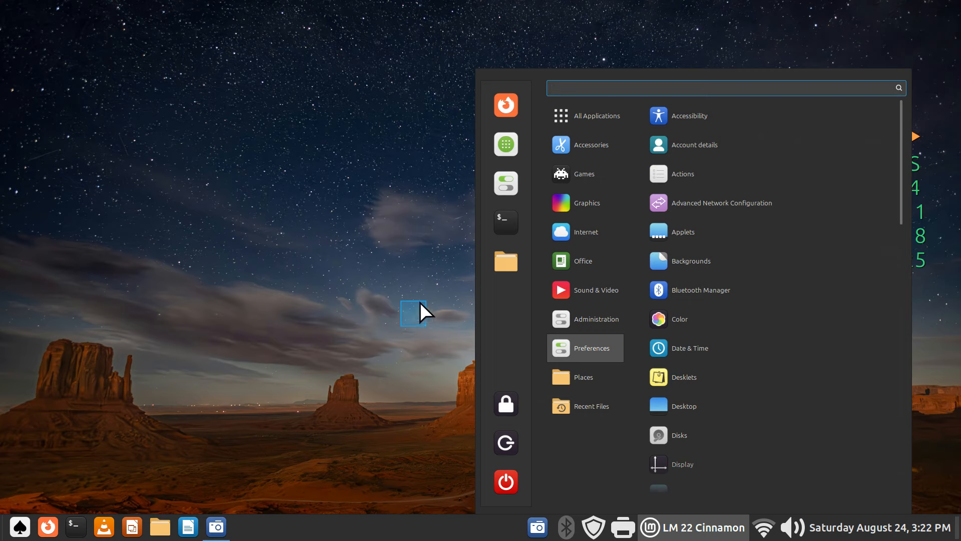
left_click(423, 528)
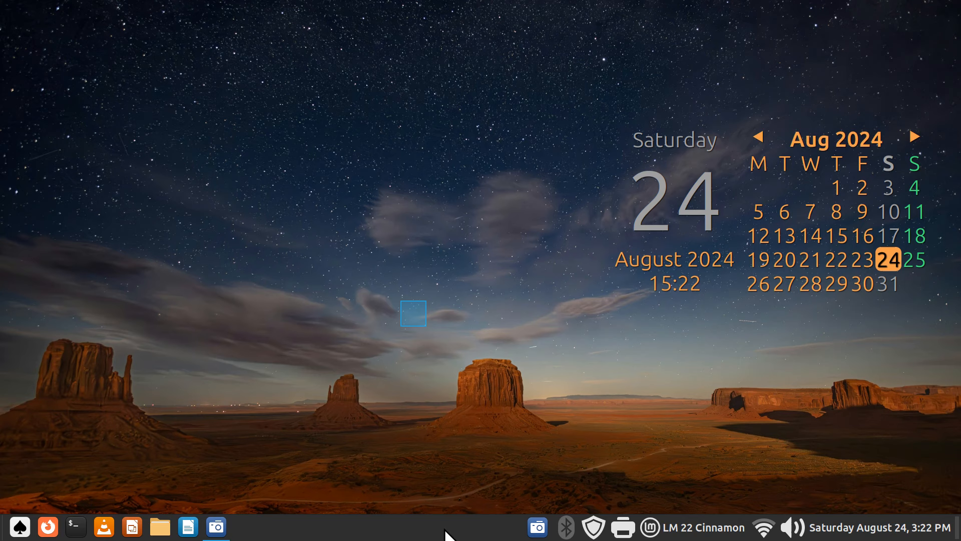
Restart Cinnamon from the panel's Troubleshoot options.
right_click(393, 534)
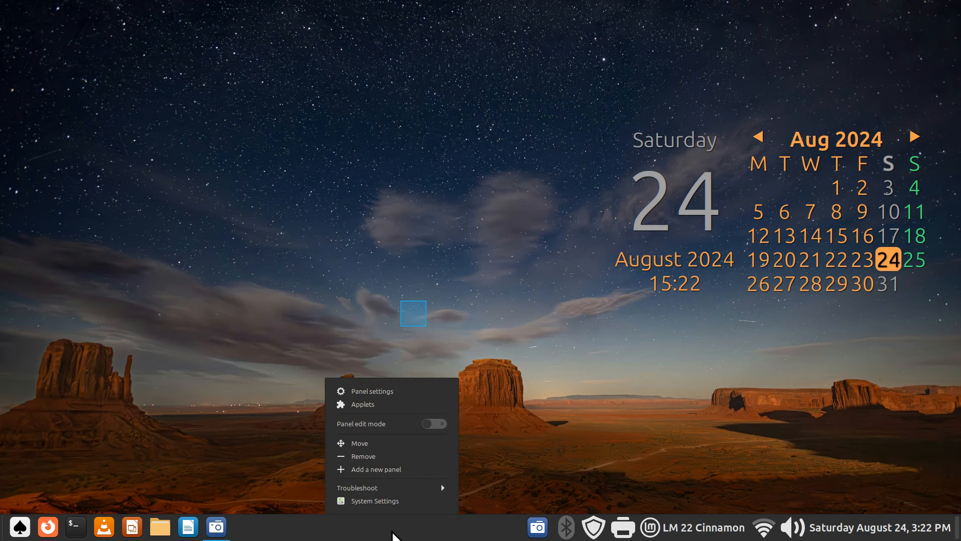
left_click(407, 490)
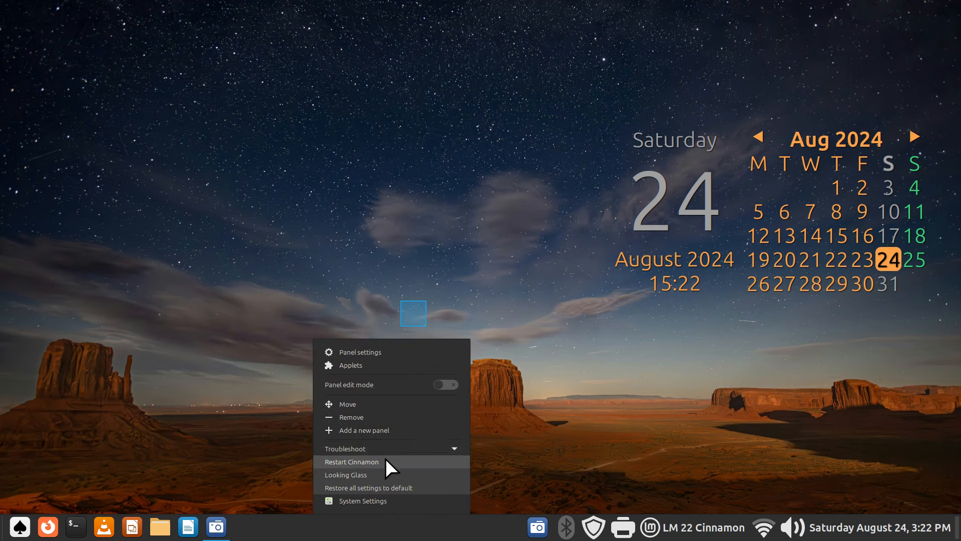
left_click(386, 458)
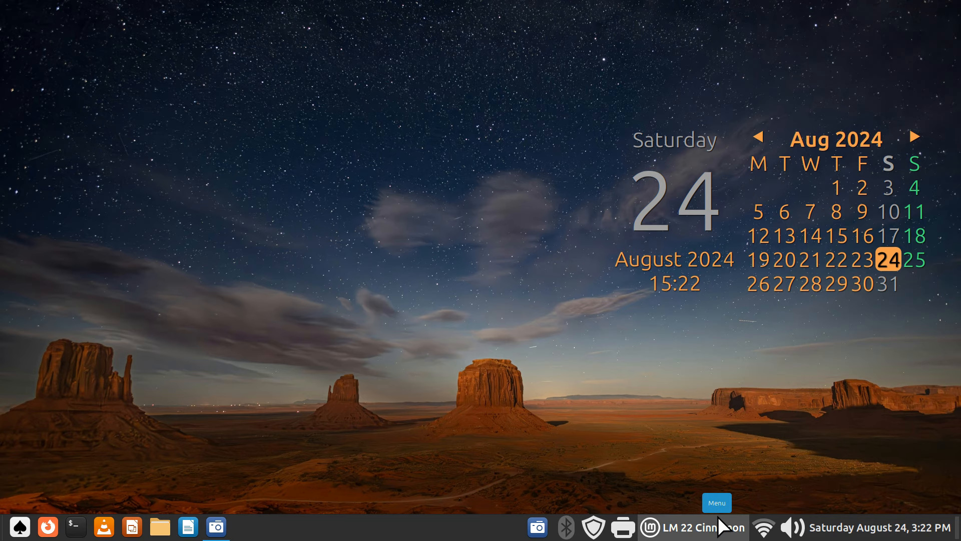
Using panel edit mode, move the Menu applet back to the start of the panel ahead of the pinned launchers, and turn edit mode off.
right_click(412, 527)
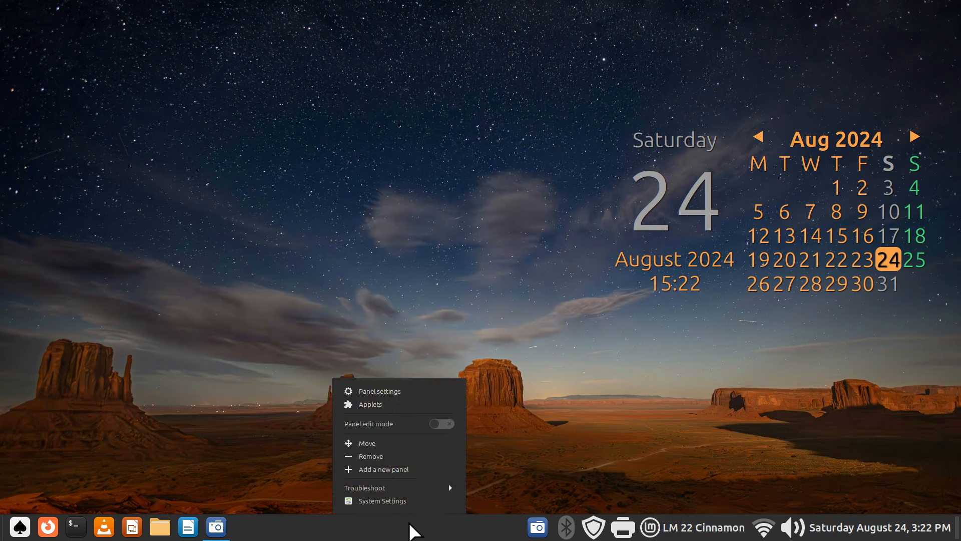
left_click(451, 424)
left_click_drag(633, 527, 5, 530)
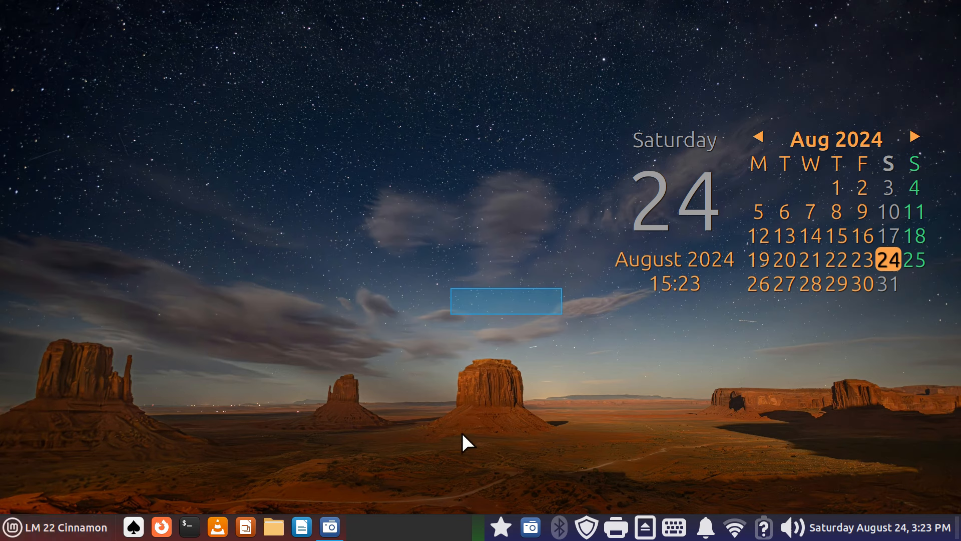
right_click(406, 533)
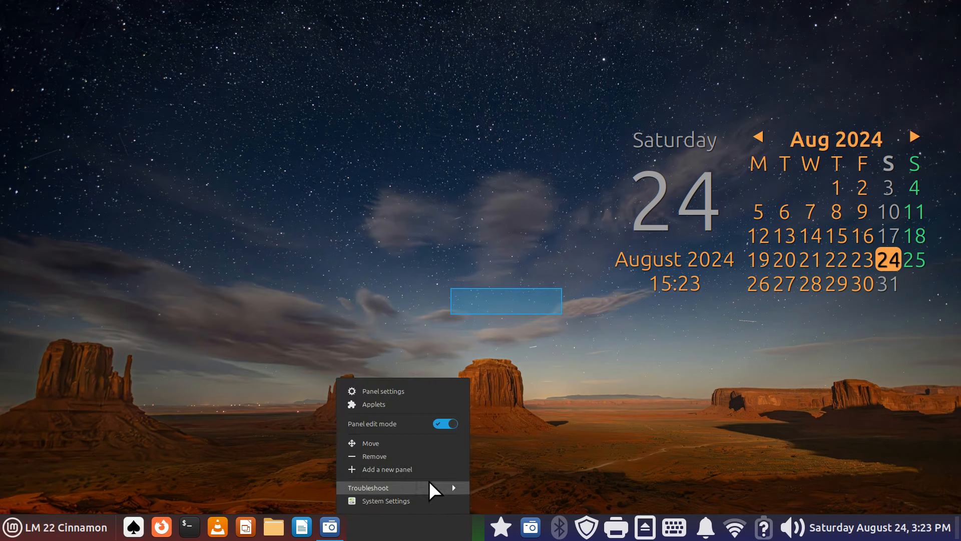
left_click(445, 425)
left_click(601, 381)
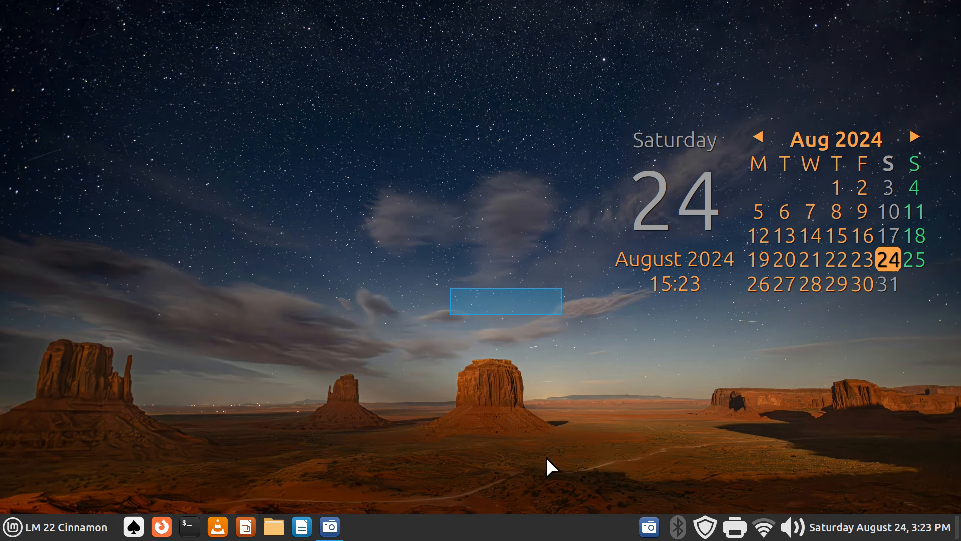
Using panel edit mode, move the calendar applet between the update manager and printer icons, turn edit mode off, and check how it opens.
right_click(447, 535)
left_click(464, 488)
left_click(409, 343)
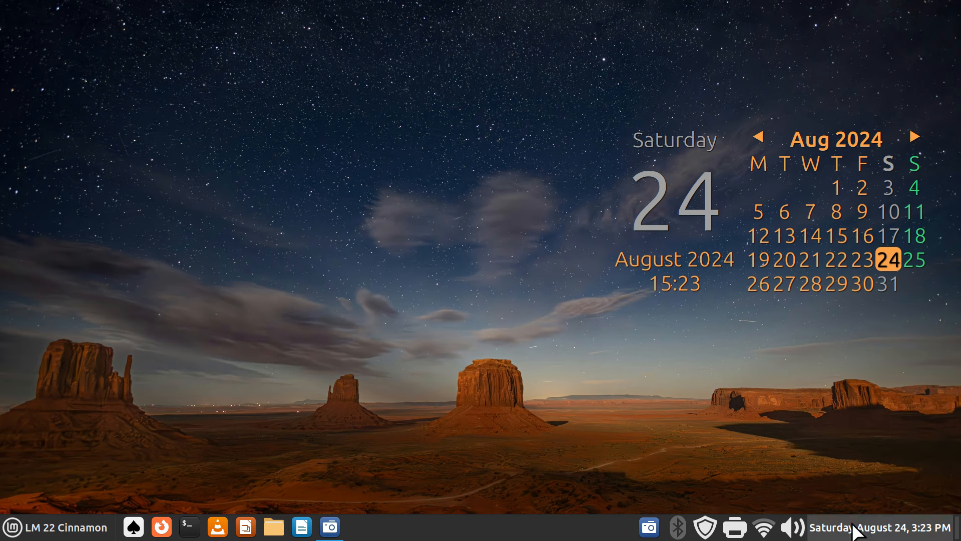
left_click(559, 424)
left_click_drag(879, 528, 725, 528)
right_click(516, 527)
left_click(559, 424)
left_click(807, 529)
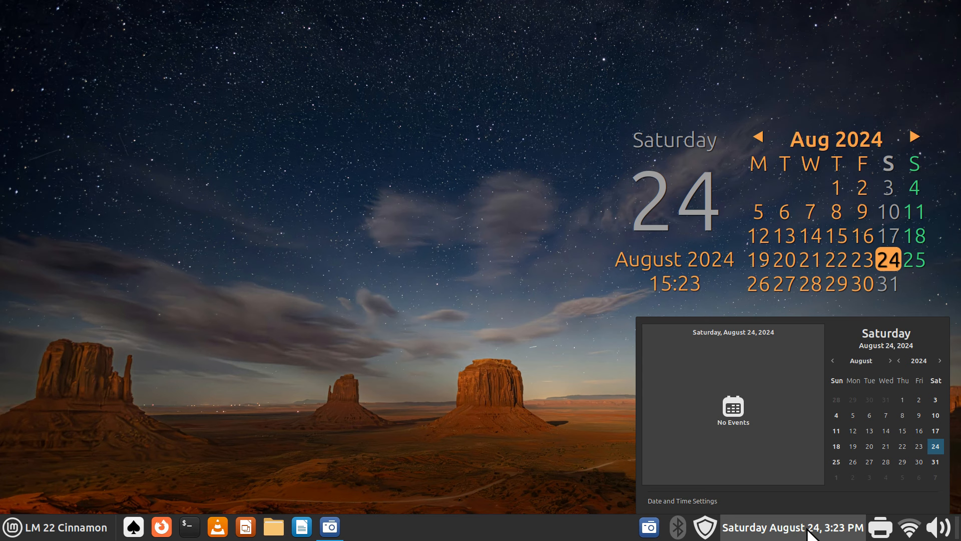
left_click(807, 528)
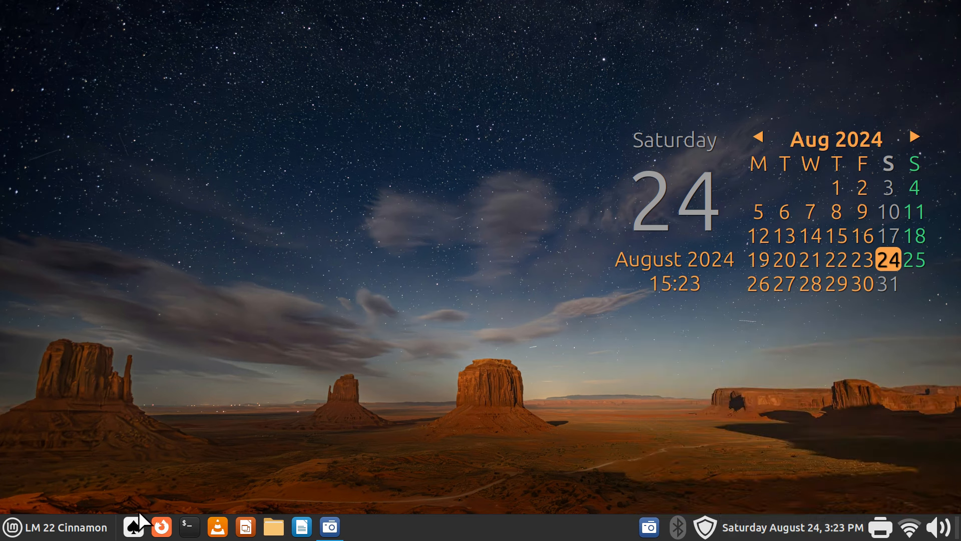
Using panel edit mode, move the calendar applet beside the Menu applet ahead of the pinned launchers, turn edit mode off, and check the calendar popup.
right_click(557, 534)
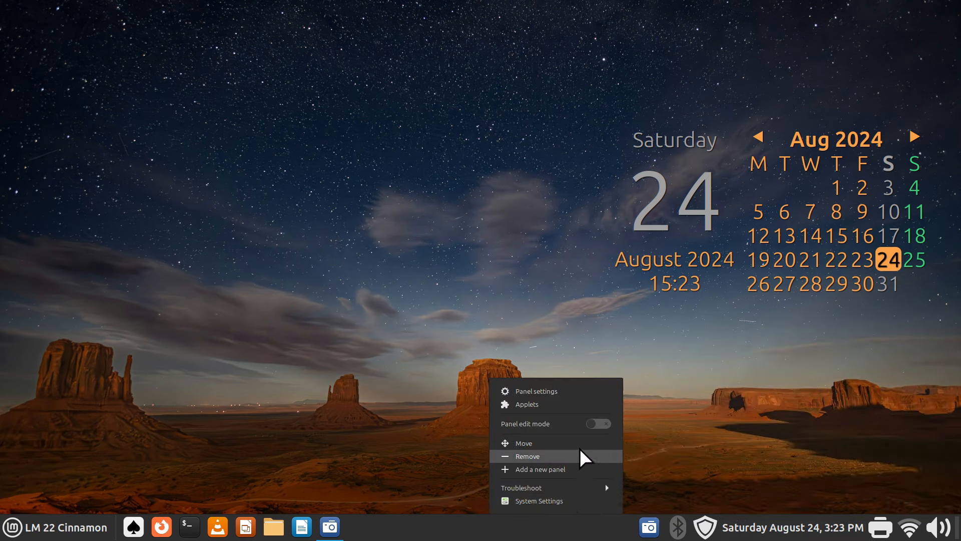
left_click(605, 425)
left_click_drag(676, 535, 157, 533)
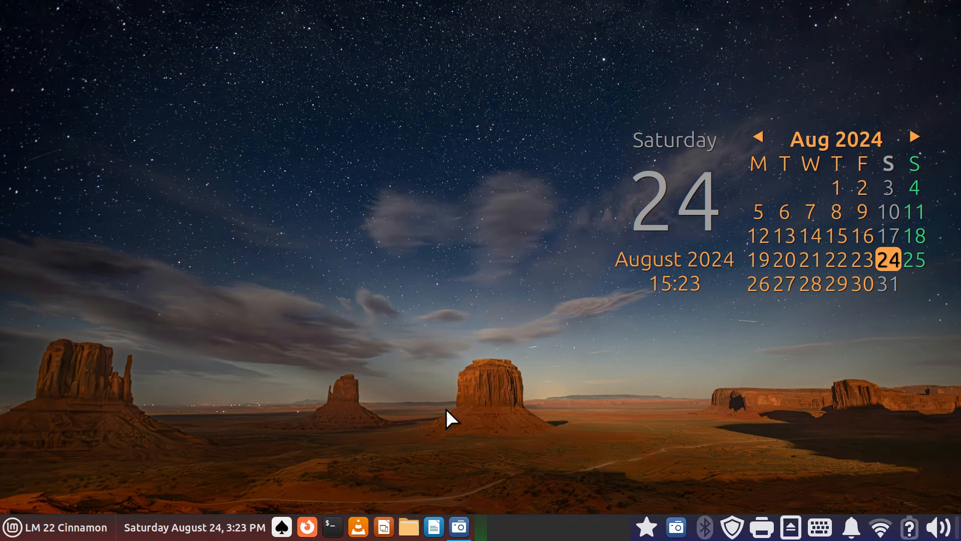
right_click(509, 538)
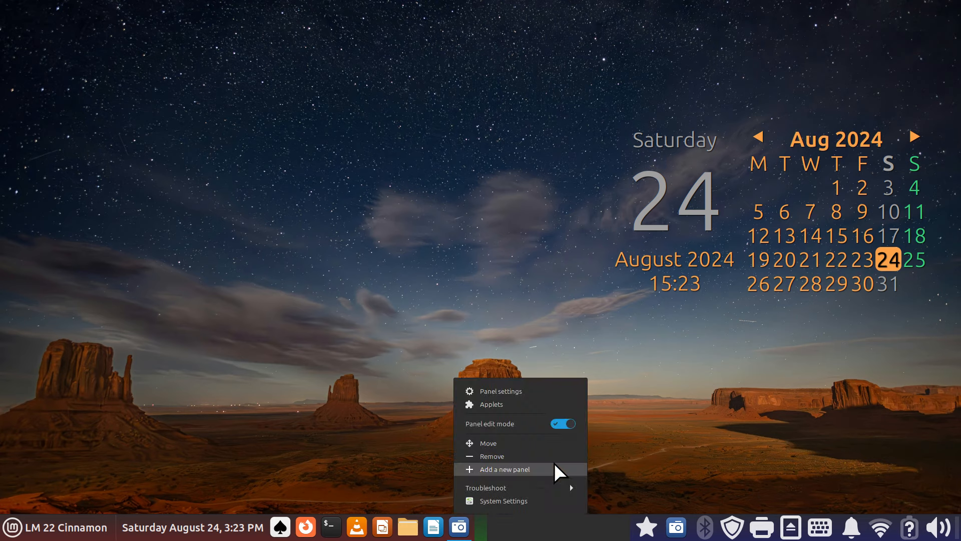
left_click(561, 424)
left_click(359, 399)
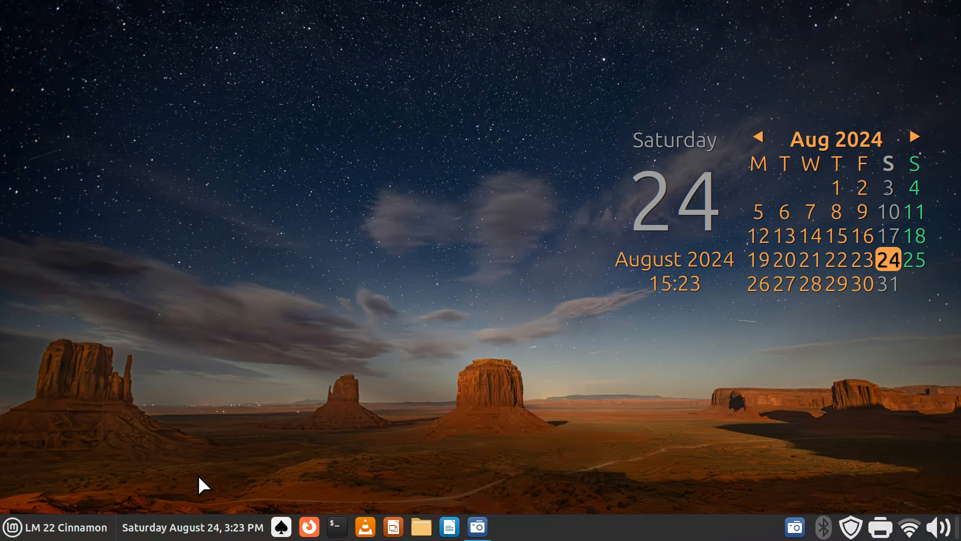
left_click(153, 529)
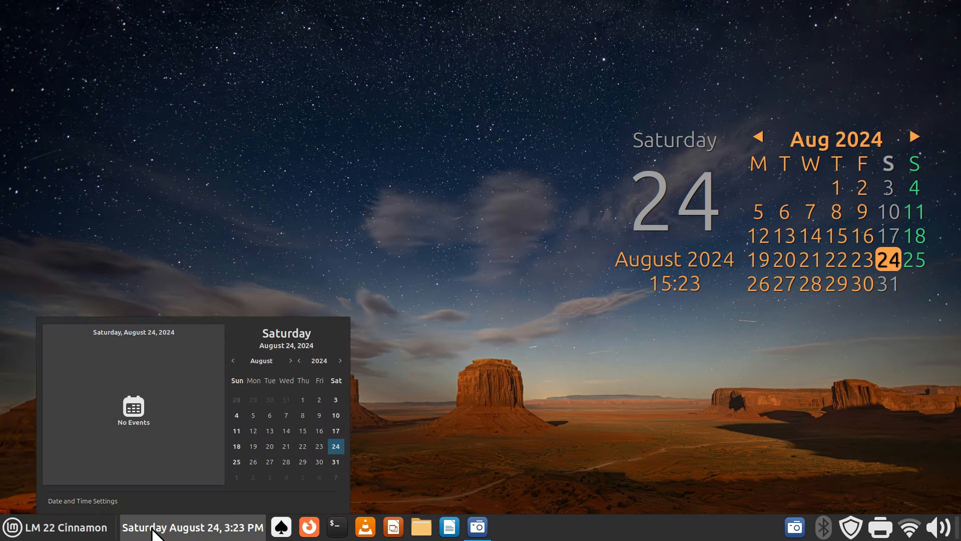
left_click(153, 531)
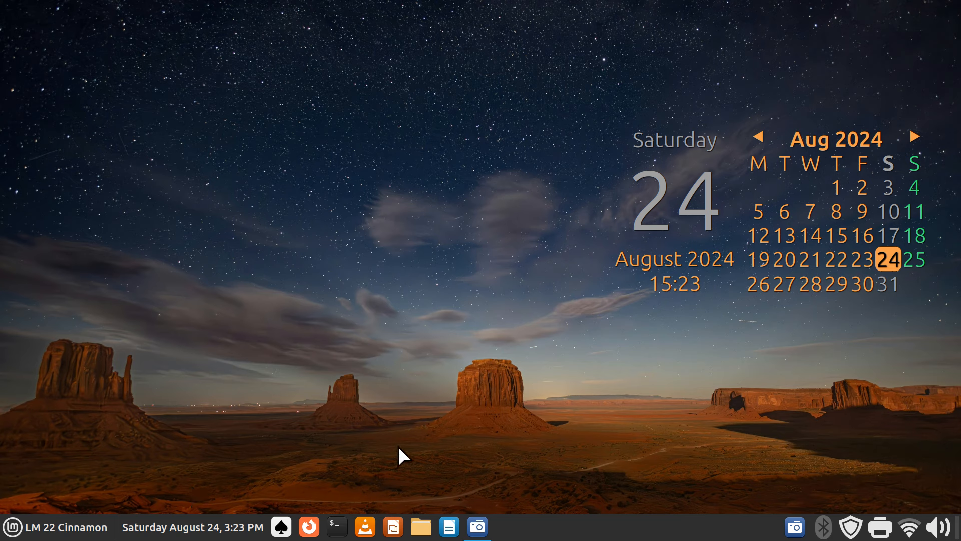
Using panel edit mode, move the calendar applet back to the end of the tray after the sound applet, and turn edit mode off.
right_click(560, 528)
left_click(629, 422)
left_click_drag(178, 527, 944, 538)
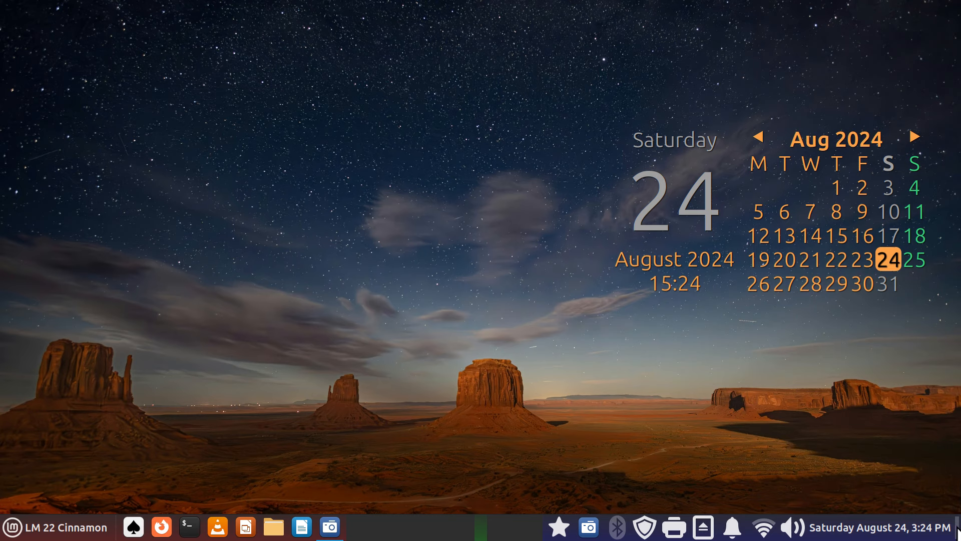
right_click(480, 527)
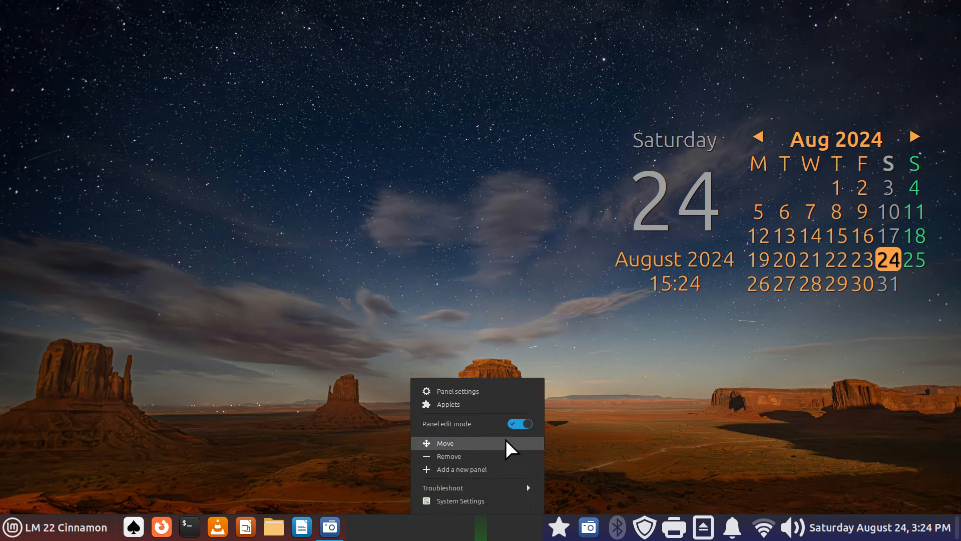
left_click(510, 423)
left_click(354, 396)
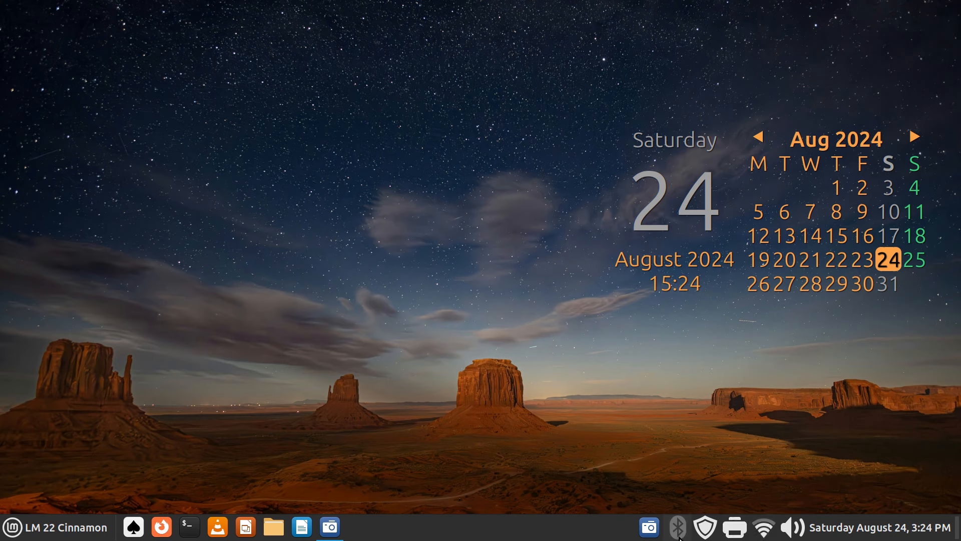
Using panel edit mode, move the Favorites applet between the notifications and network applets, and turn edit mode off.
right_click(446, 532)
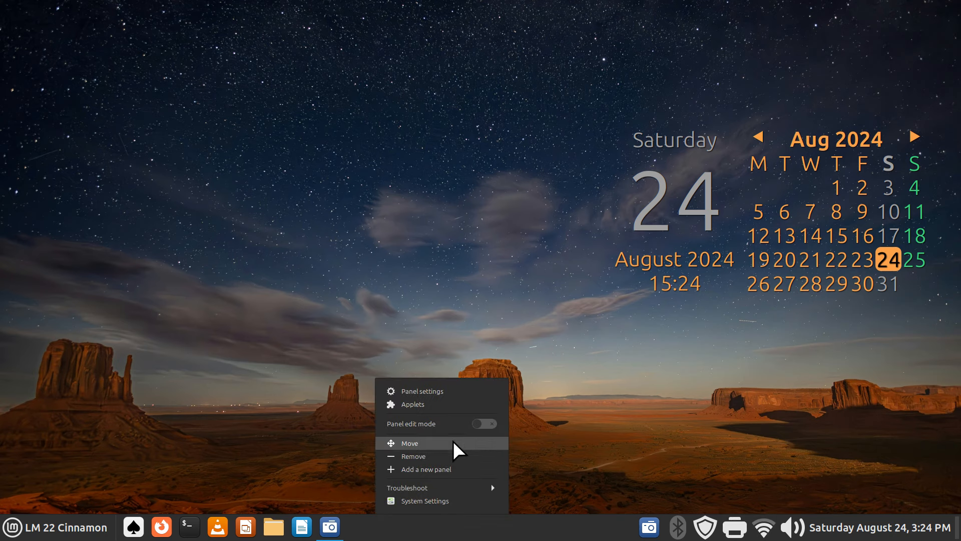
left_click(491, 425)
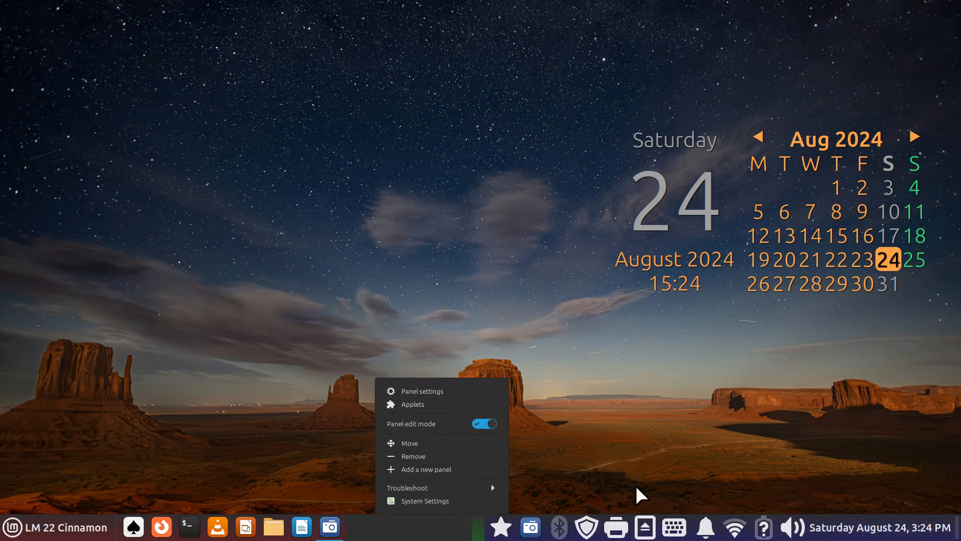
left_click_drag(559, 527, 724, 506)
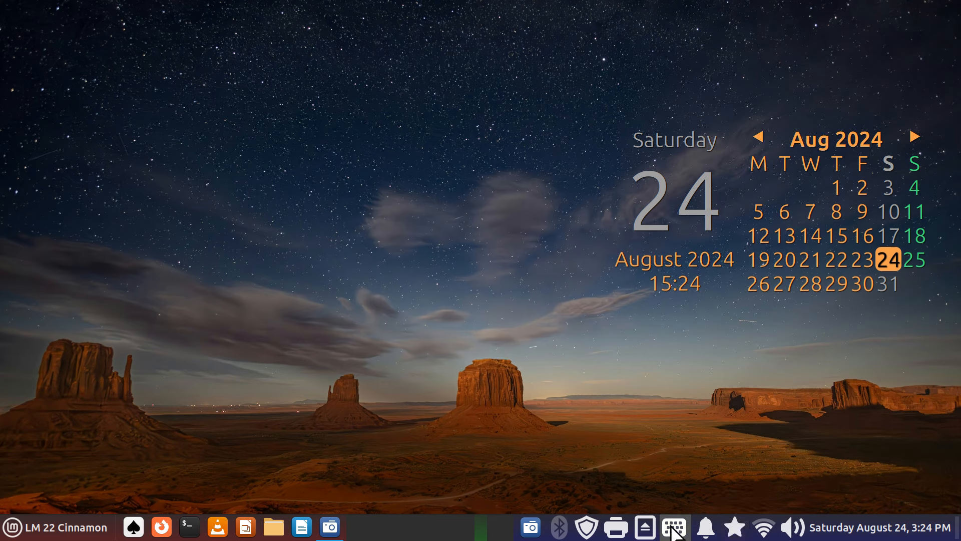
right_click(417, 534)
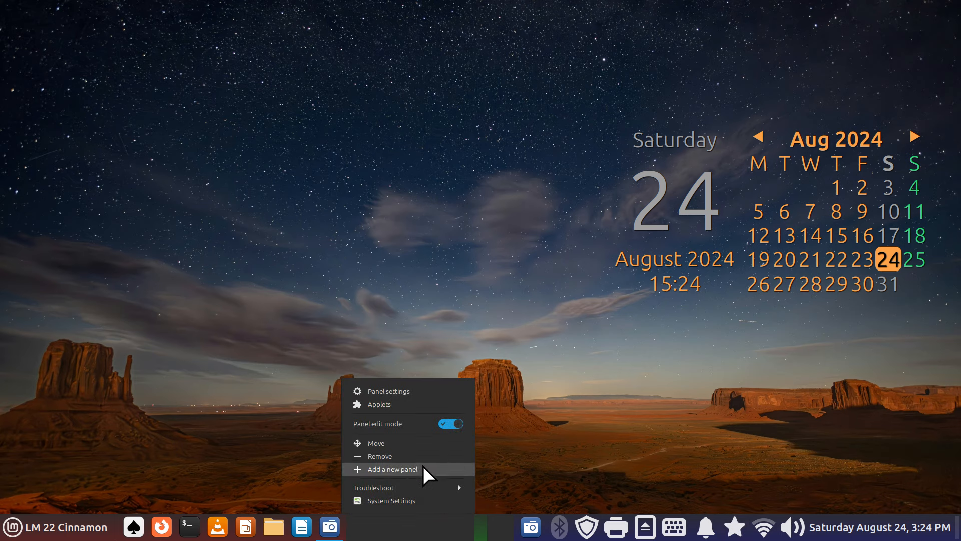
left_click(450, 424)
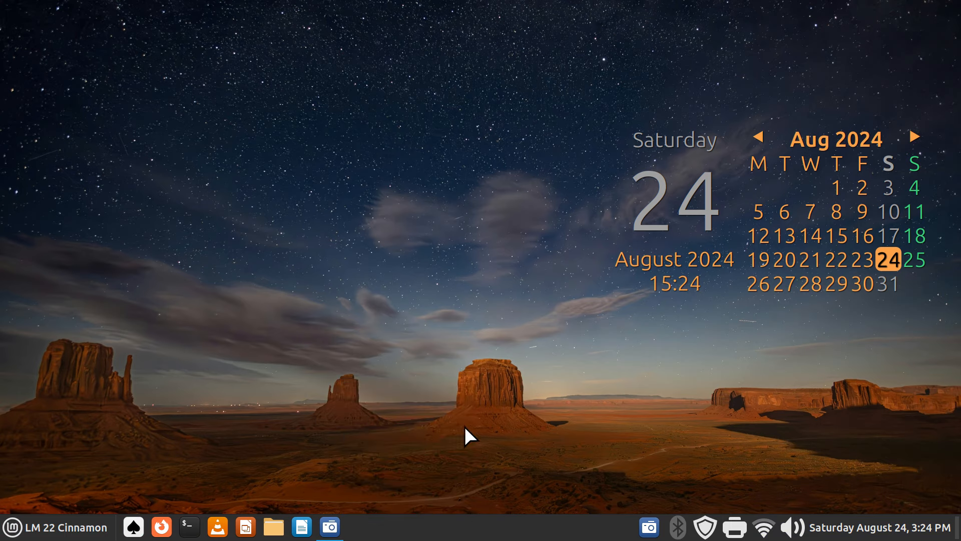
Look through the application menu's categories, including the contents of Places, and close the menu.
left_click(75, 527)
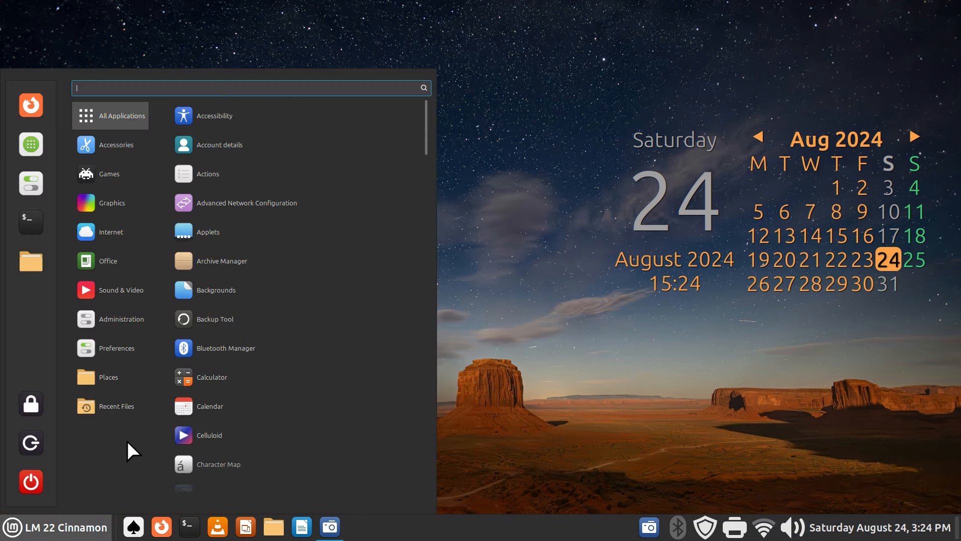
mouse_move(97, 376)
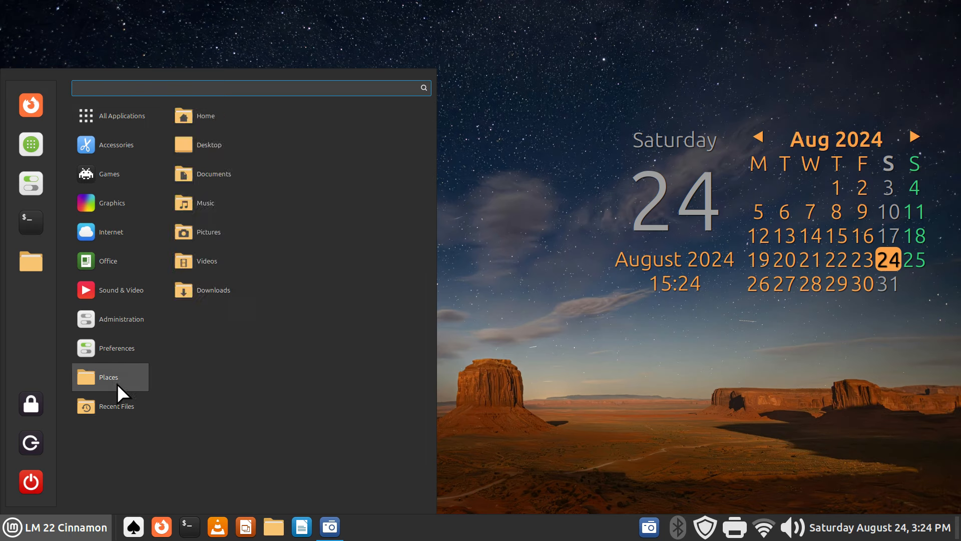
left_click(496, 388)
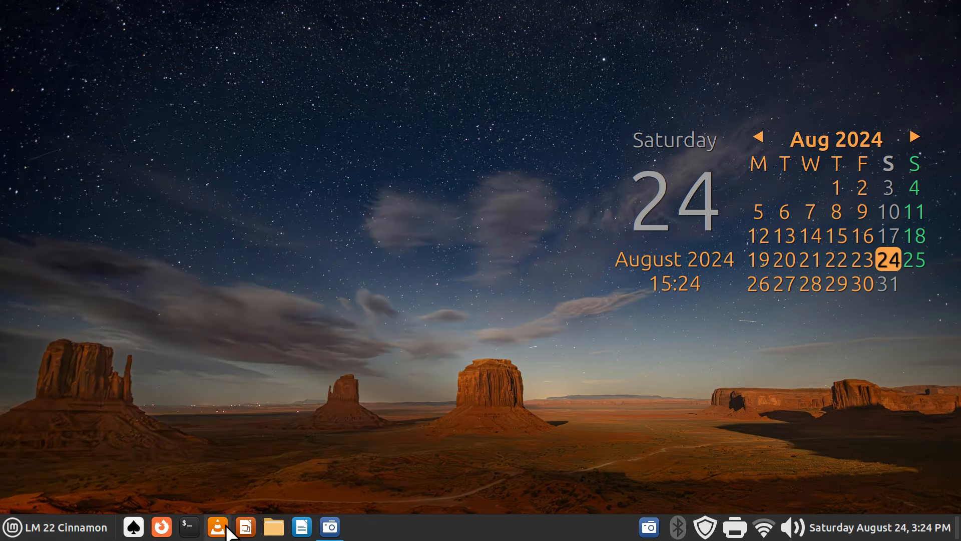
Add the Pictures folder in Home to the favorites and close the file manager.
left_click(274, 526)
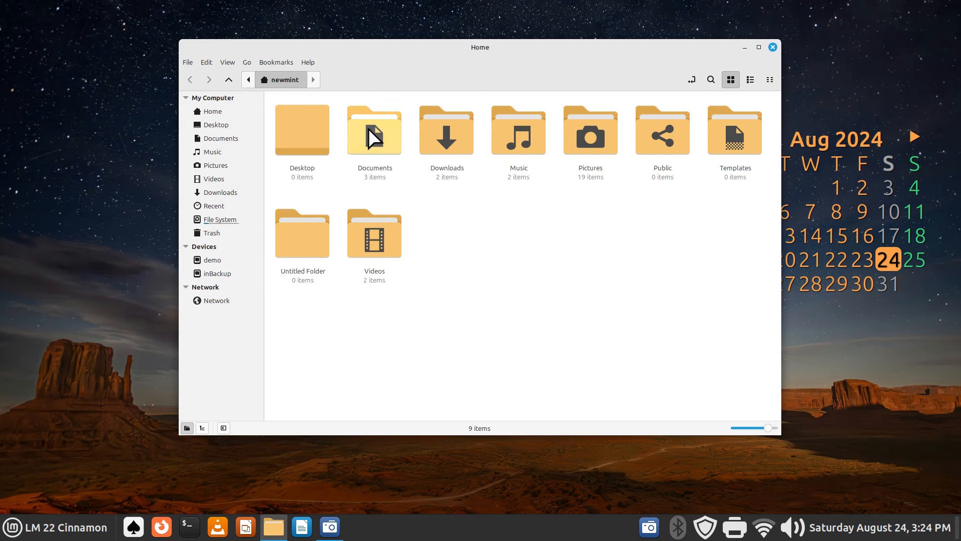
right_click(577, 122)
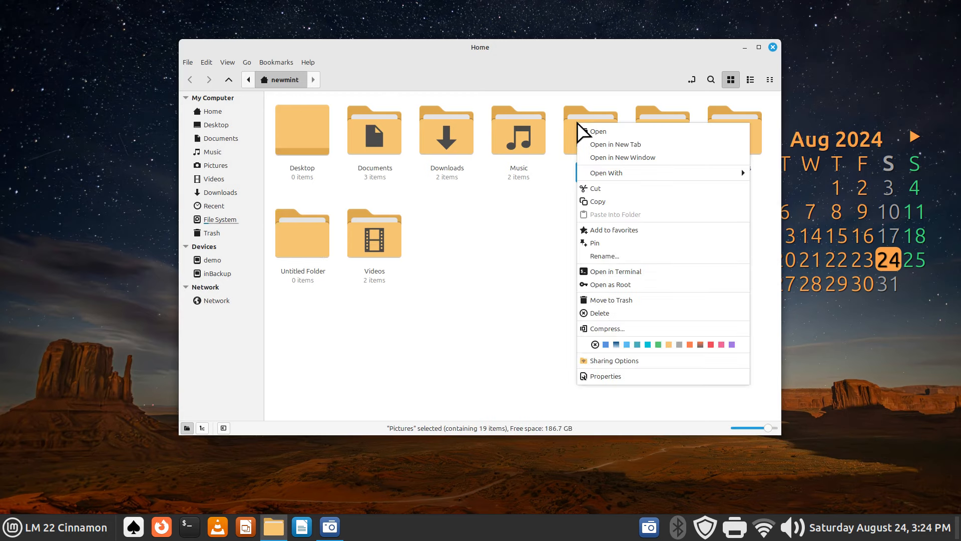
left_click(630, 230)
left_click(772, 47)
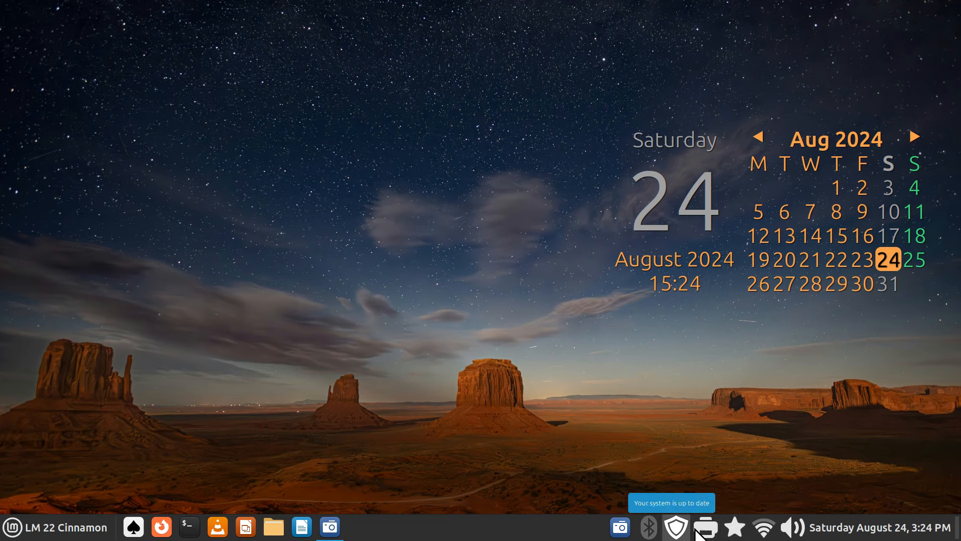
Open Pictures from the panel's Favorites applet, close its window, and check the Favorites category in the application menu.
left_click(734, 526)
left_click(738, 496)
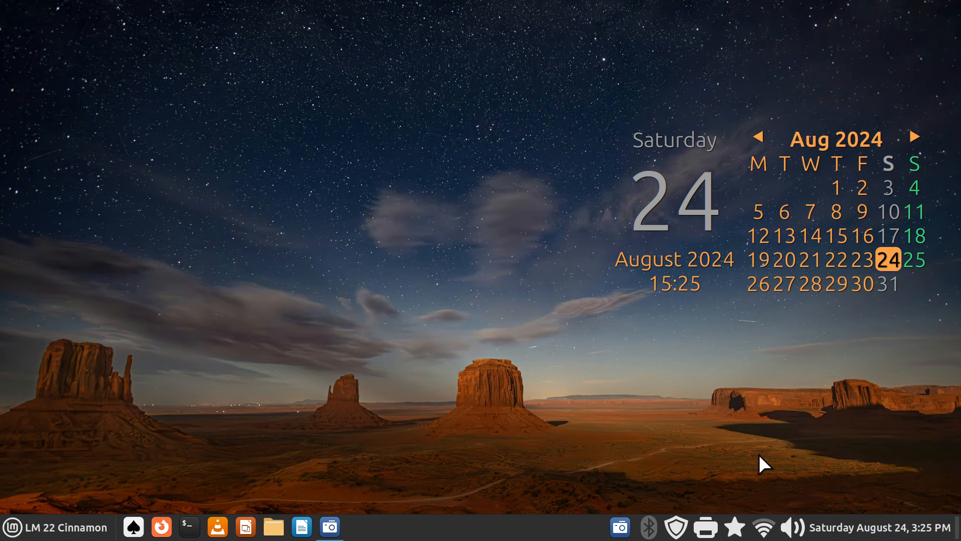
left_click(772, 47)
left_click(55, 527)
mouse_move(113, 381)
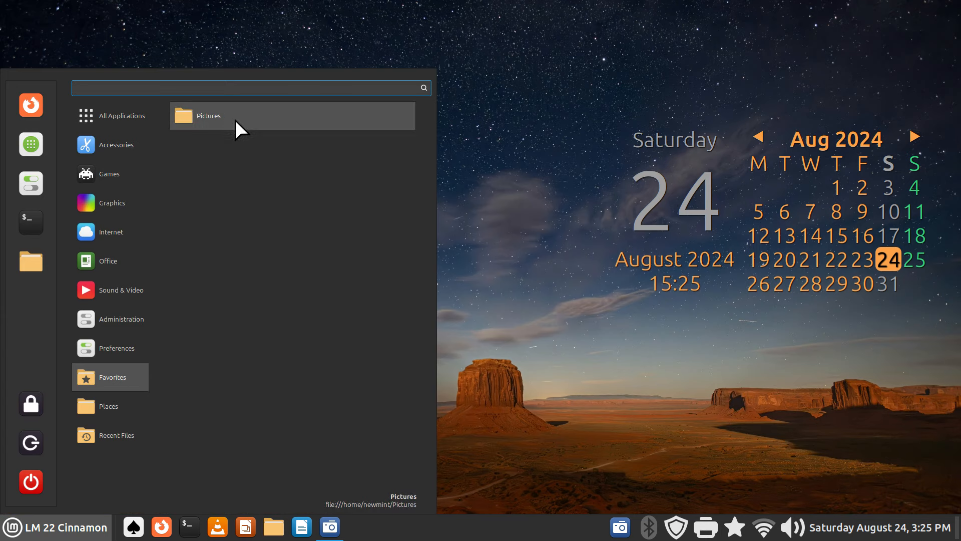
left_click(494, 250)
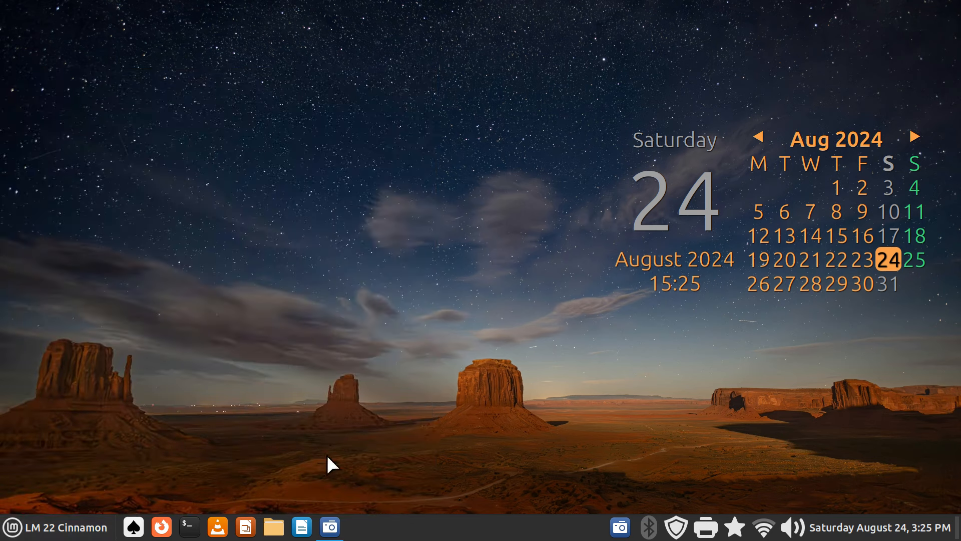
Add the Documents folder in Home to the favorites and close the file manager.
left_click(273, 529)
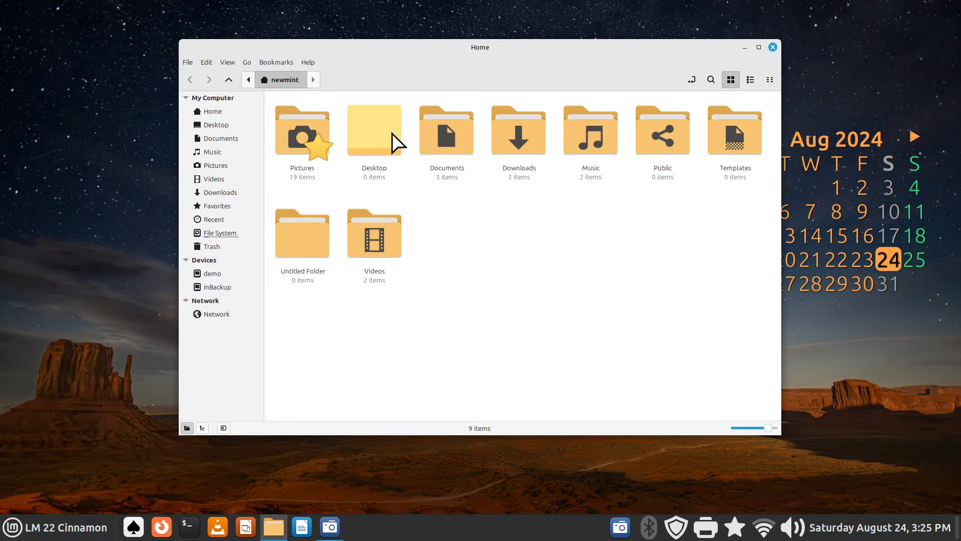
right_click(463, 134)
left_click(562, 234)
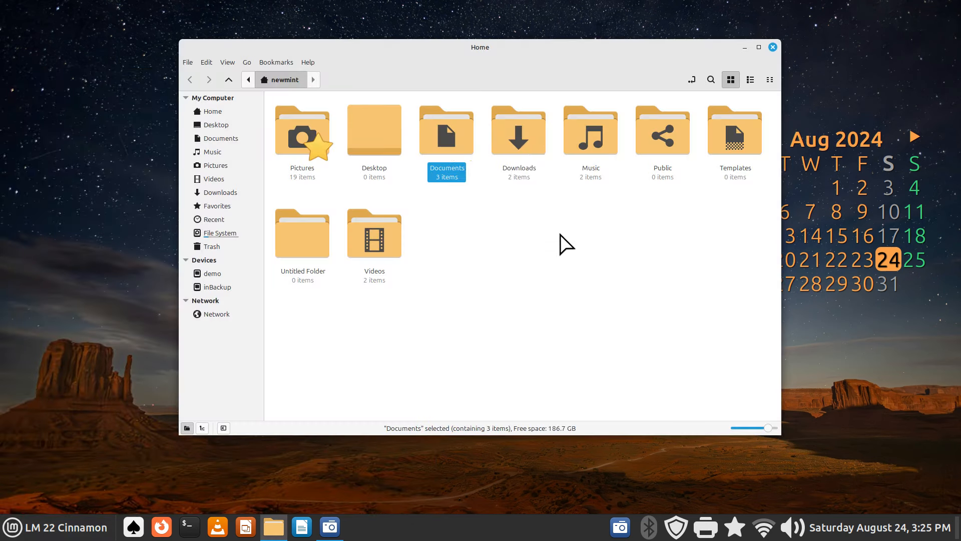
left_click(773, 47)
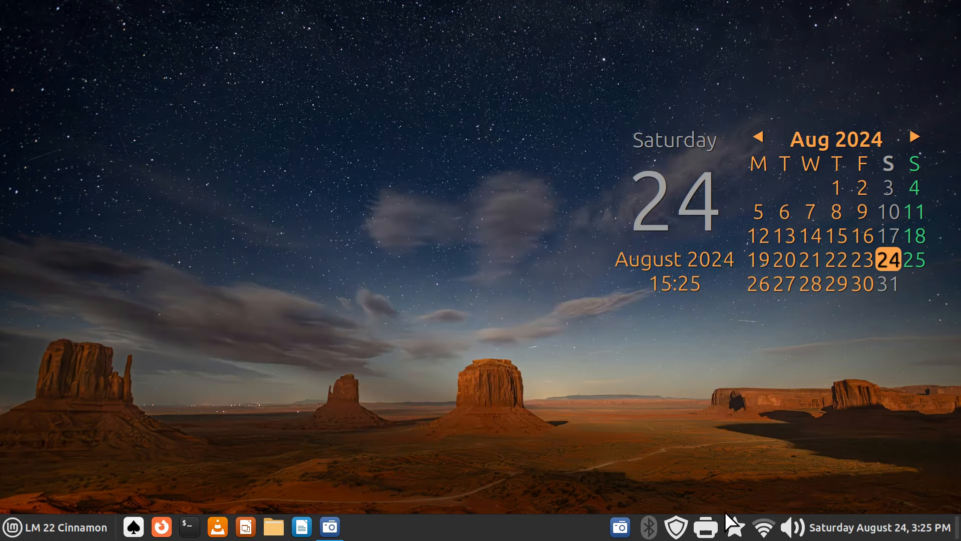
Open Documents from the panel's Favorites applet, close its window, and view the application menu's Favorites category again.
left_click(733, 525)
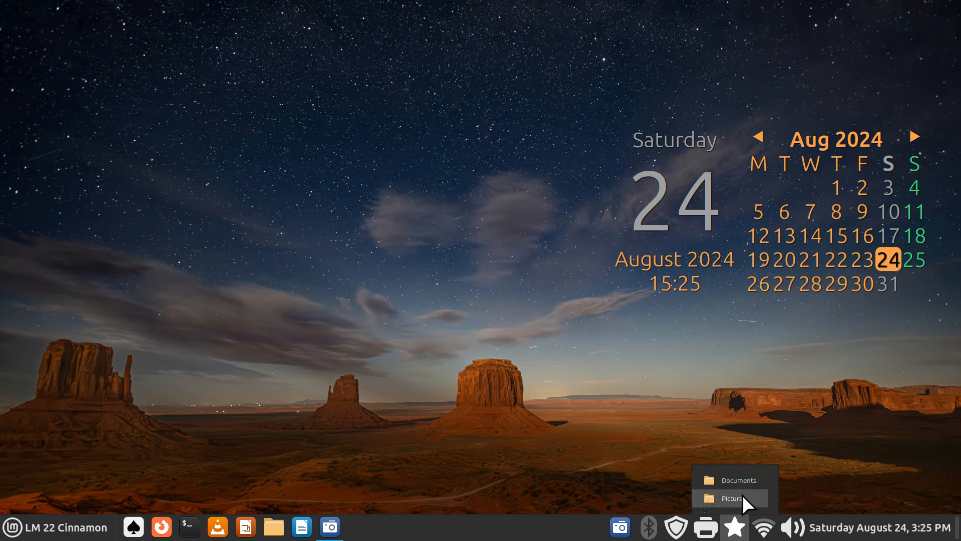
left_click(741, 478)
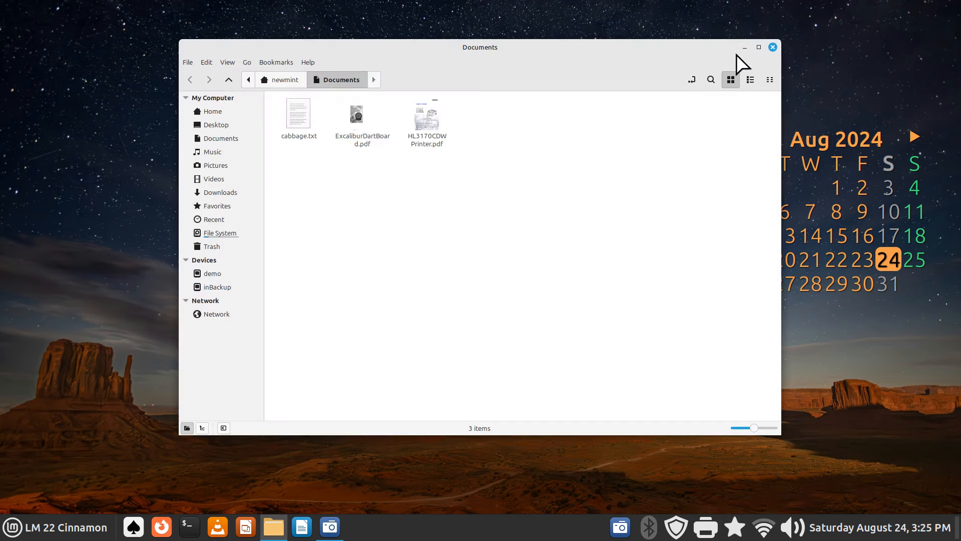
left_click(771, 47)
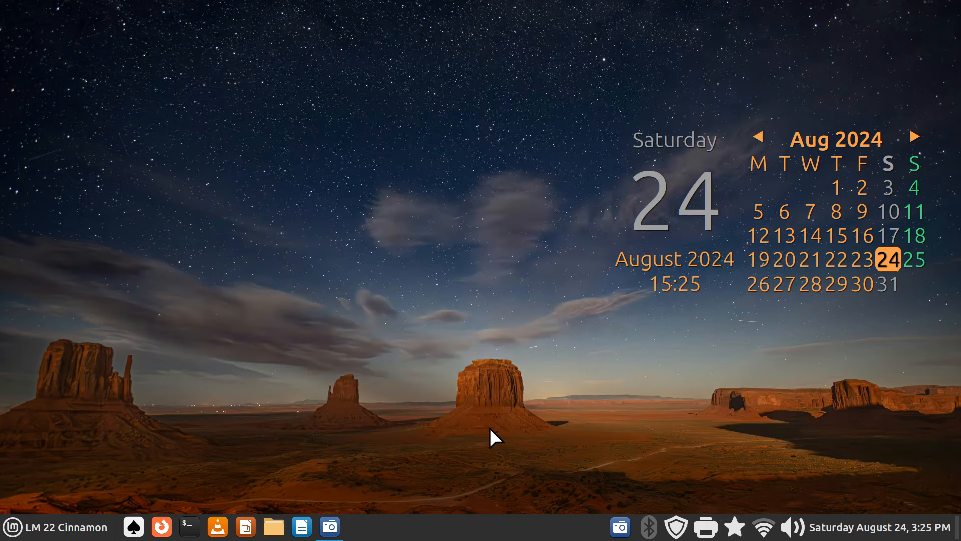
left_click(50, 527)
mouse_move(113, 379)
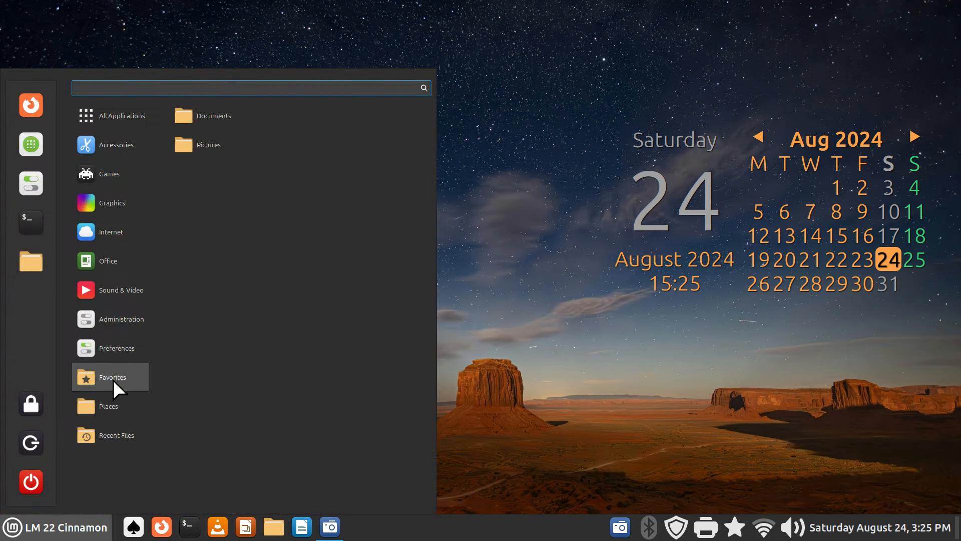
left_click(552, 351)
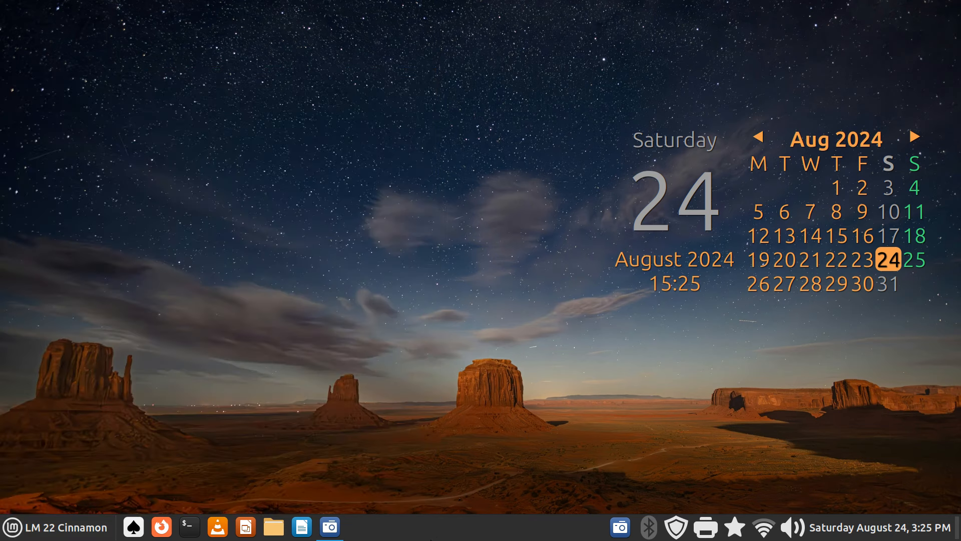
Open the applet manager and add the Accessibility applet to the panel.
right_click(443, 532)
left_click(446, 401)
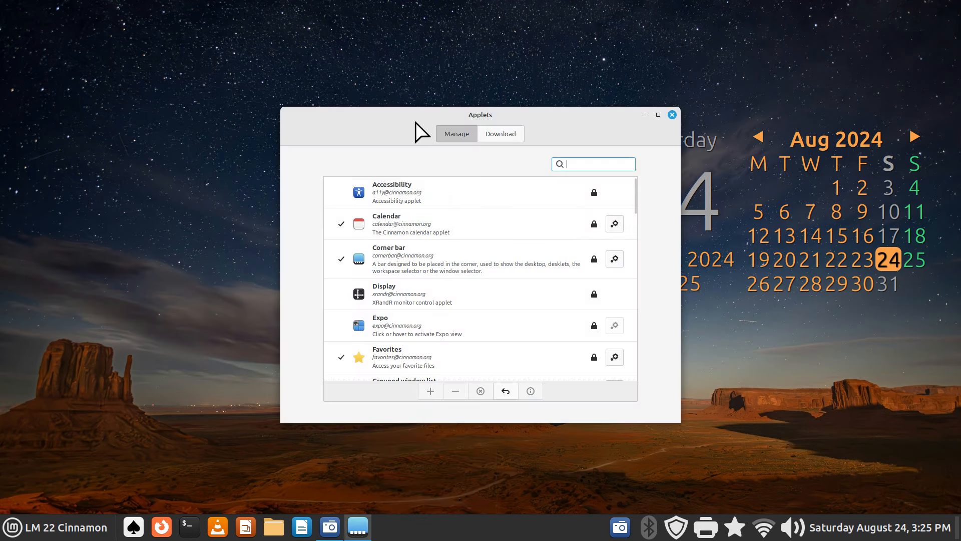
left_click_drag(415, 122, 255, 131)
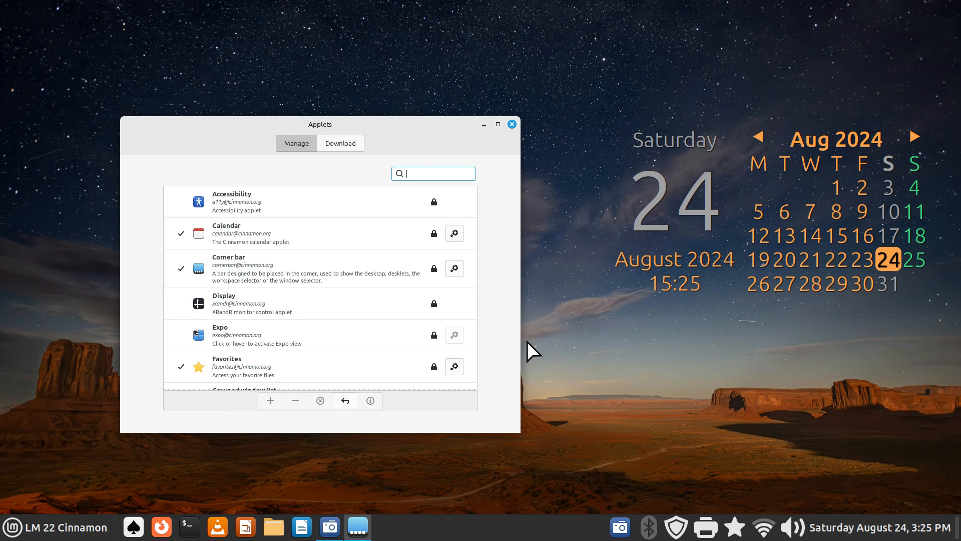
mouse_move(434, 206)
left_click(257, 203)
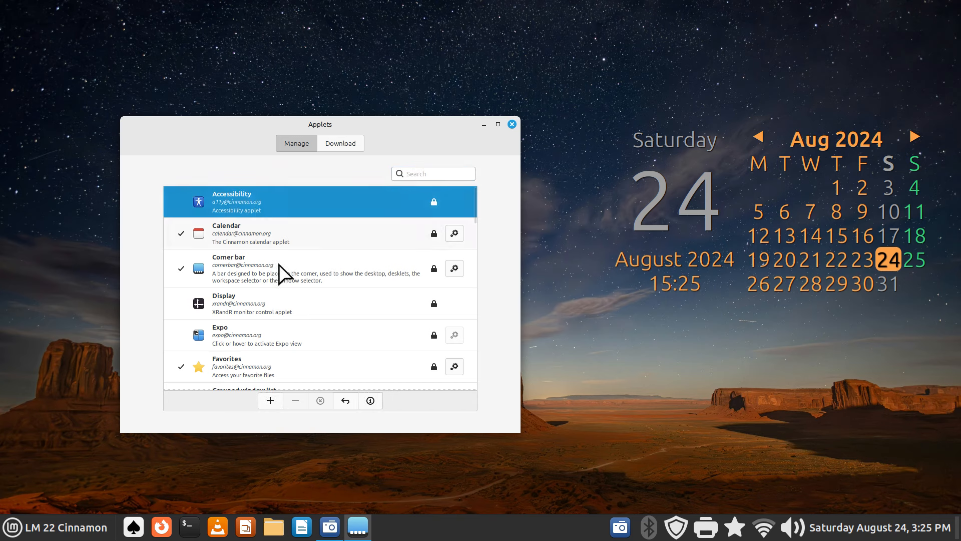
left_click(268, 402)
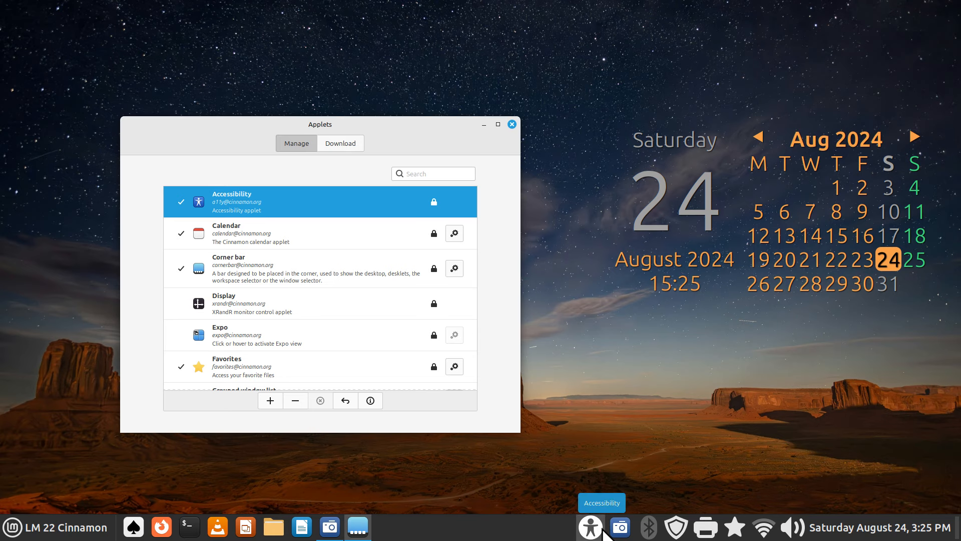
Open the panel settings, view the Right Zone appearance options, and close the window.
right_click(507, 533)
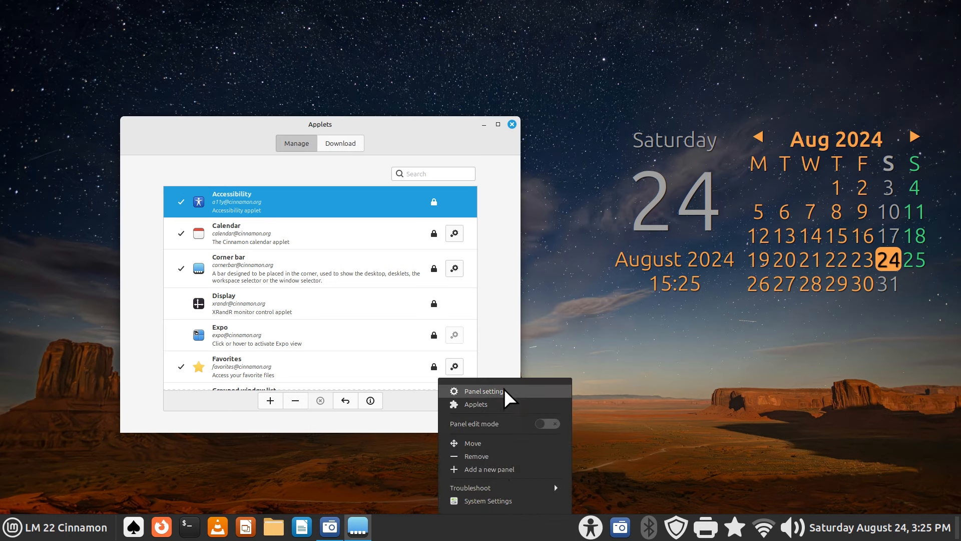
left_click(483, 391)
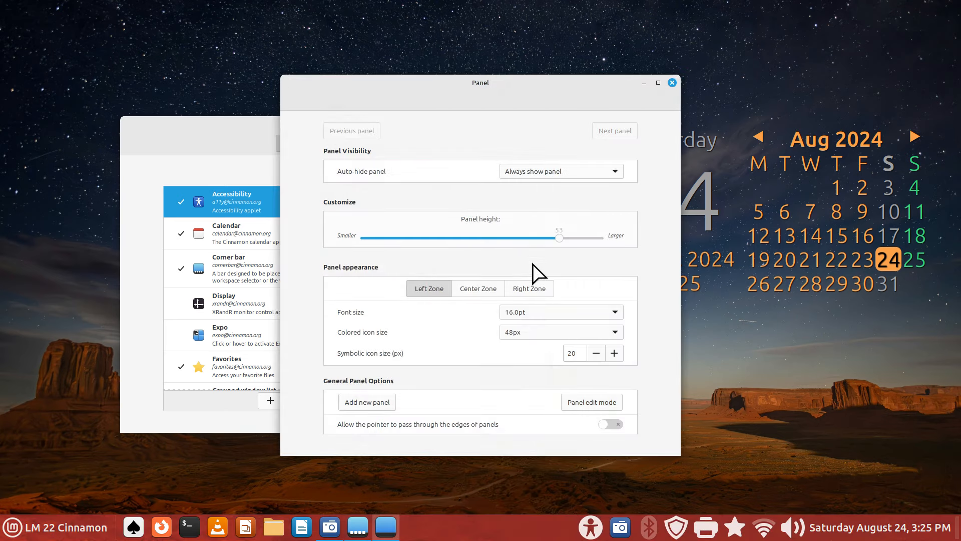
left_click(533, 289)
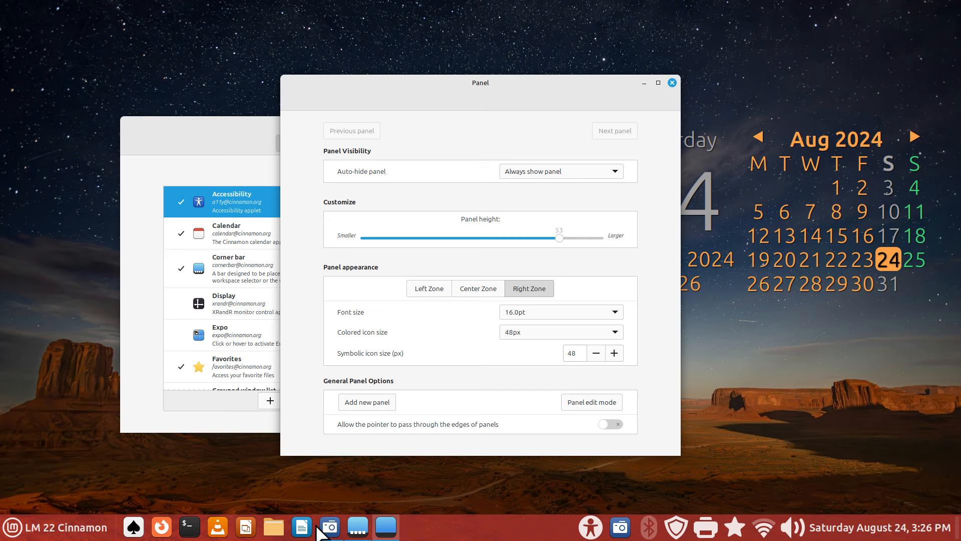
left_click(672, 84)
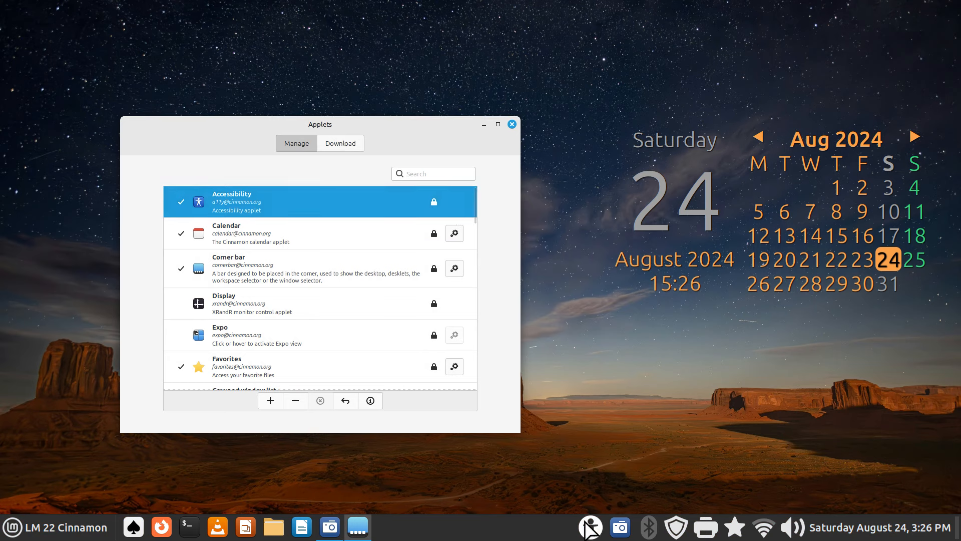
Switch Large Text on and back off through the panel's Accessibility applet, then dismiss its options.
left_click(588, 525)
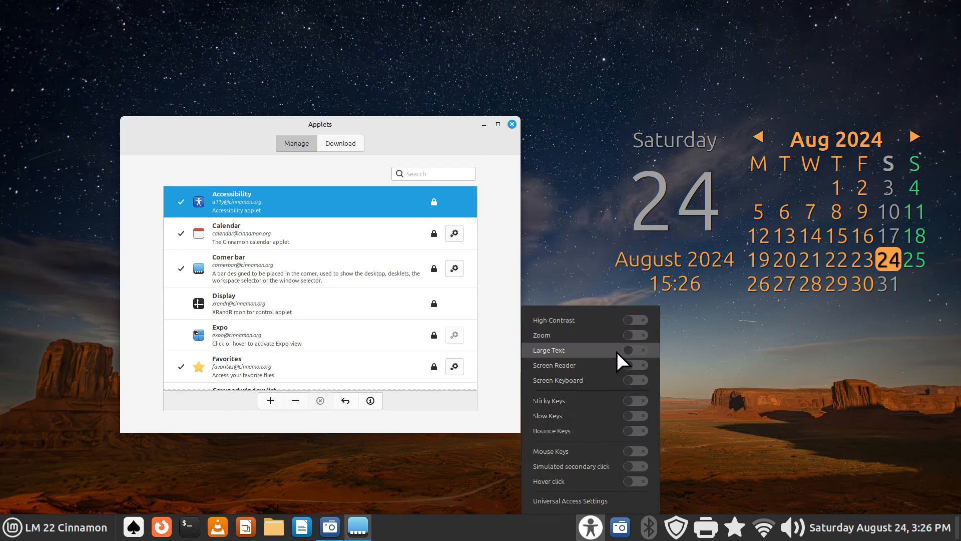
left_click(638, 349)
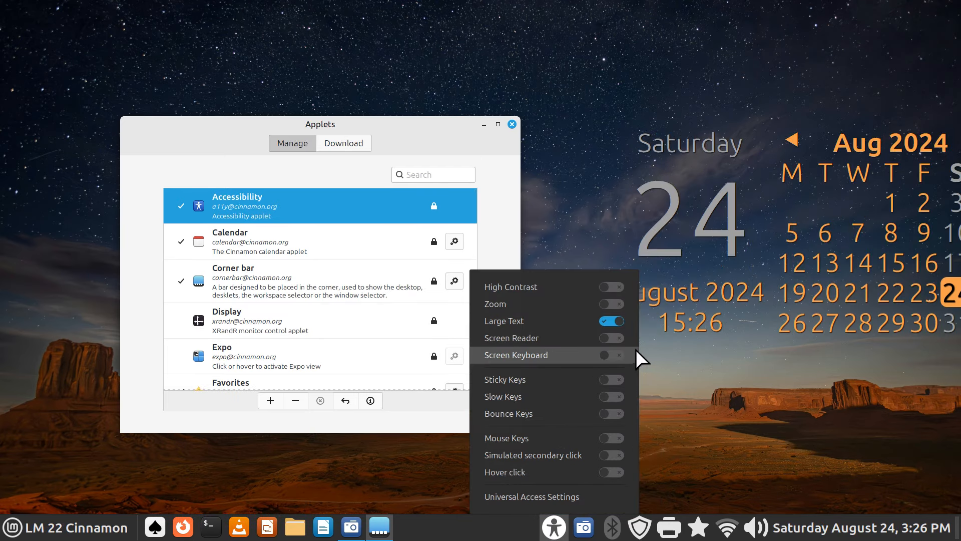
left_click(604, 320)
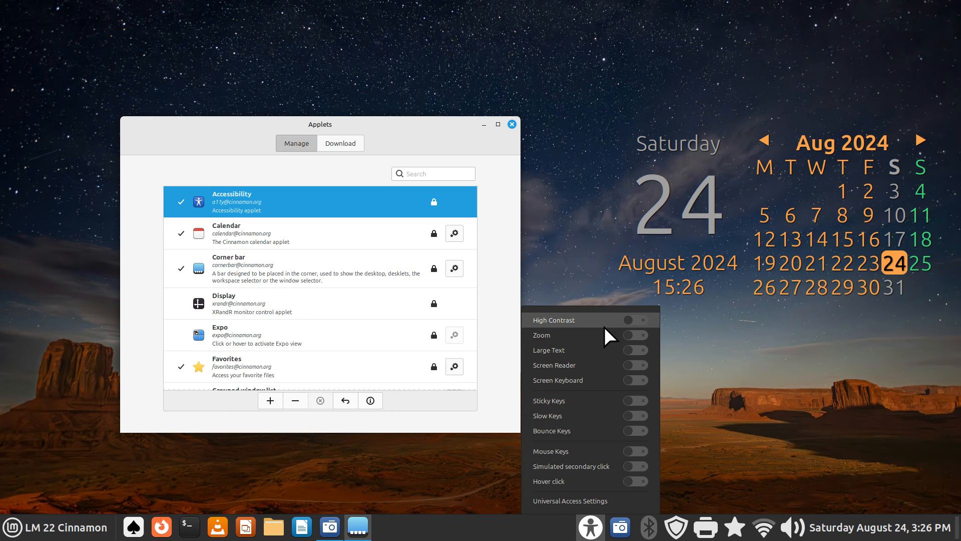
left_click(495, 501)
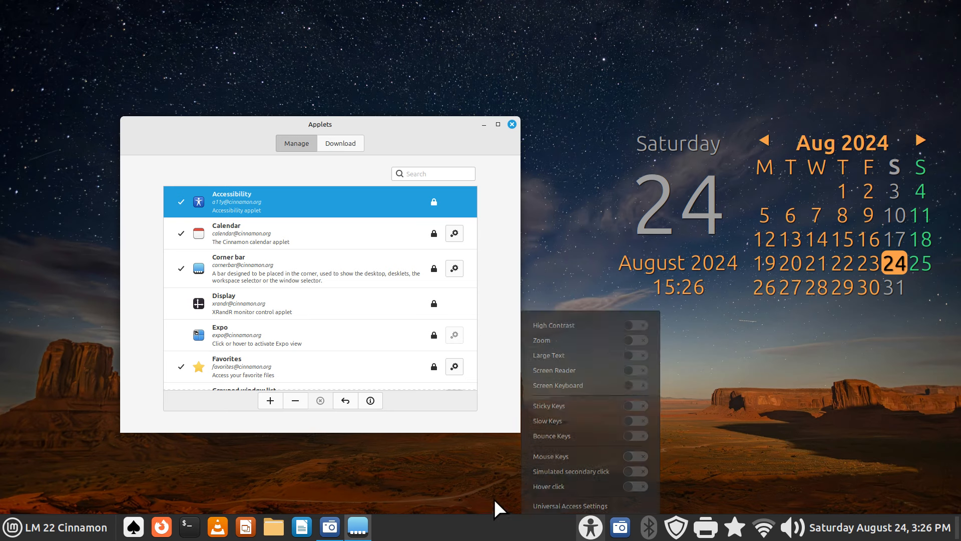
Remove the Accessibility applet from the panel and confirm the removal.
right_click(590, 526)
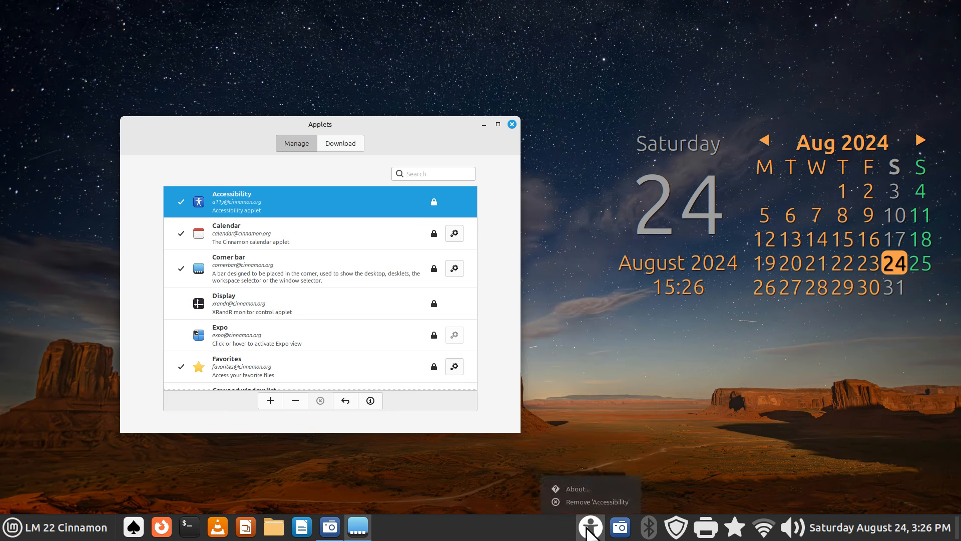
left_click(599, 501)
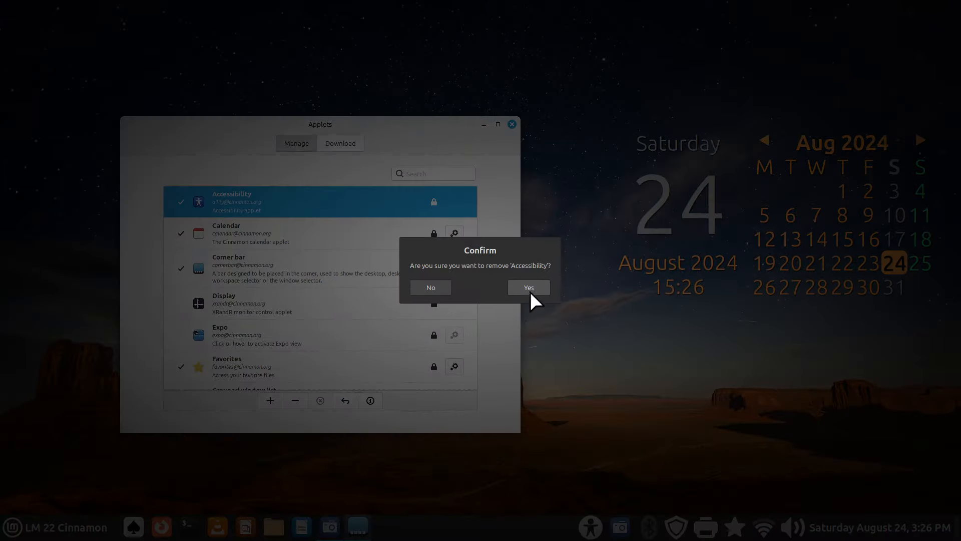
left_click(529, 287)
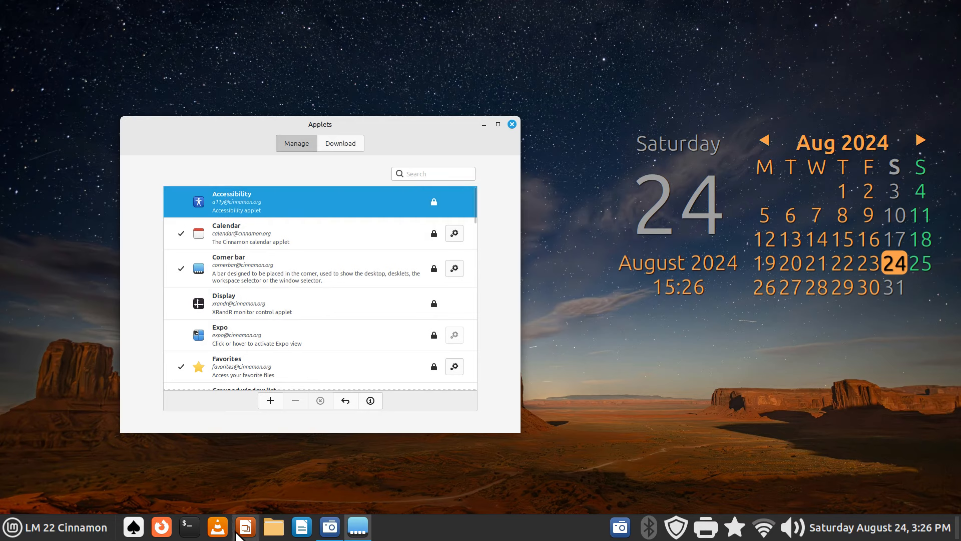
Unpin the VLC and LibreOffice Impress launchers from the panel.
right_click(218, 526)
left_click(219, 502)
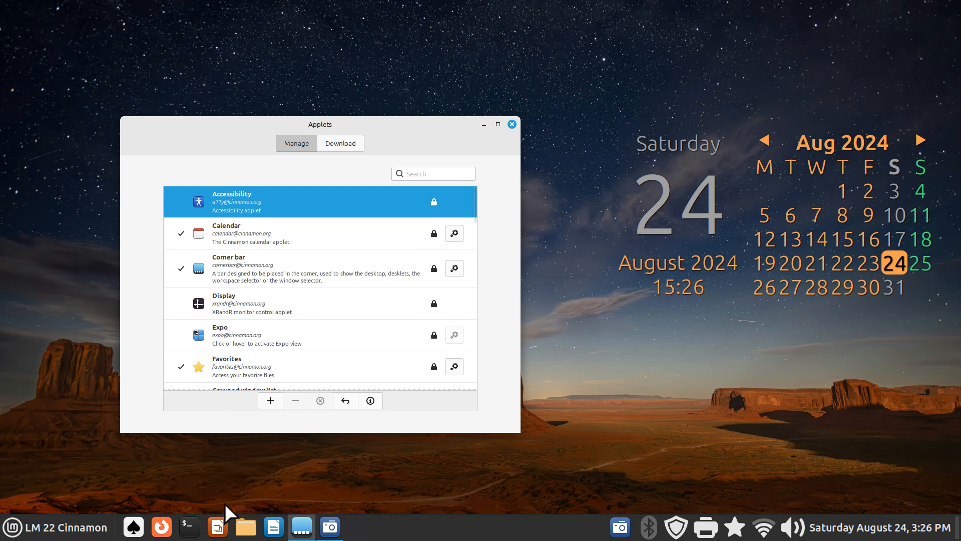
right_click(221, 533)
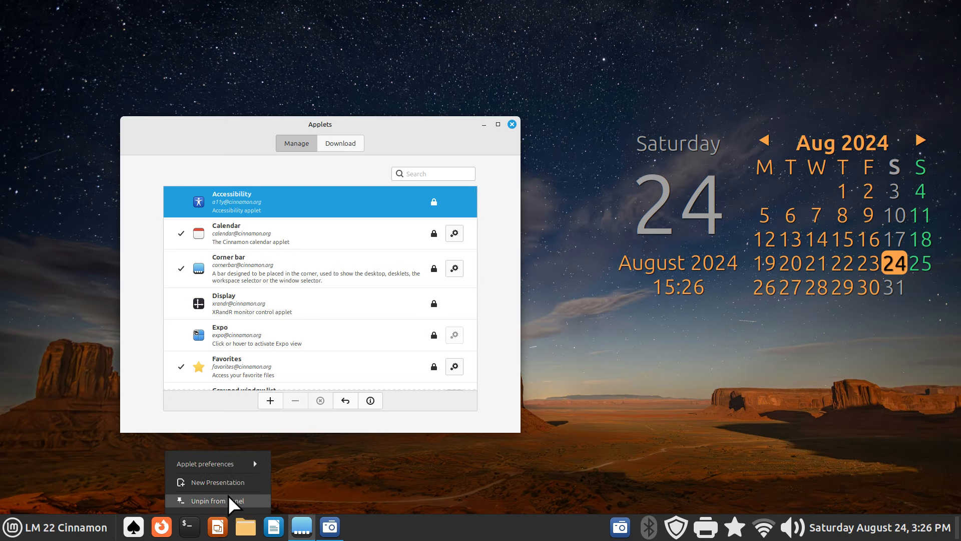
left_click(231, 502)
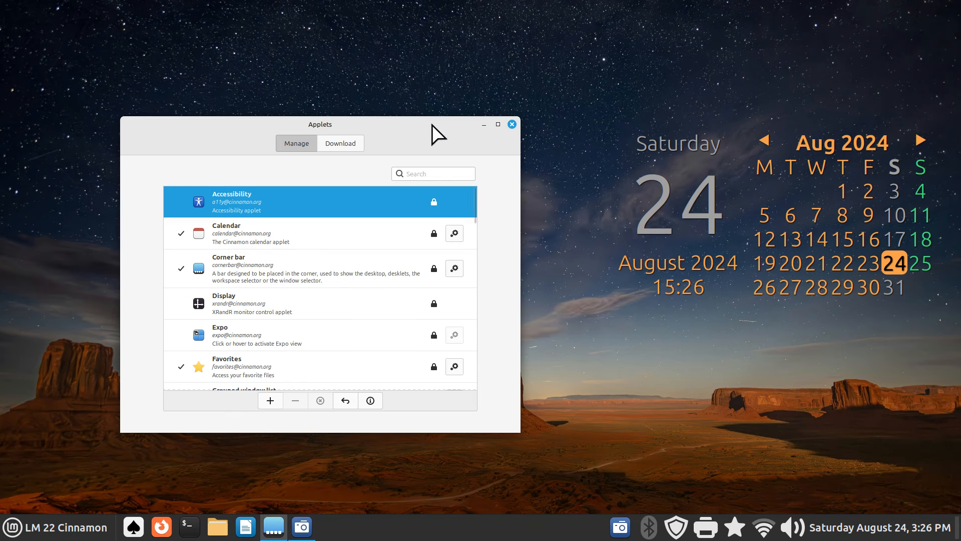
Remove the Calendar applet from the panel, add it back, and close the applet manager.
left_click_drag(430, 125, 404, 64)
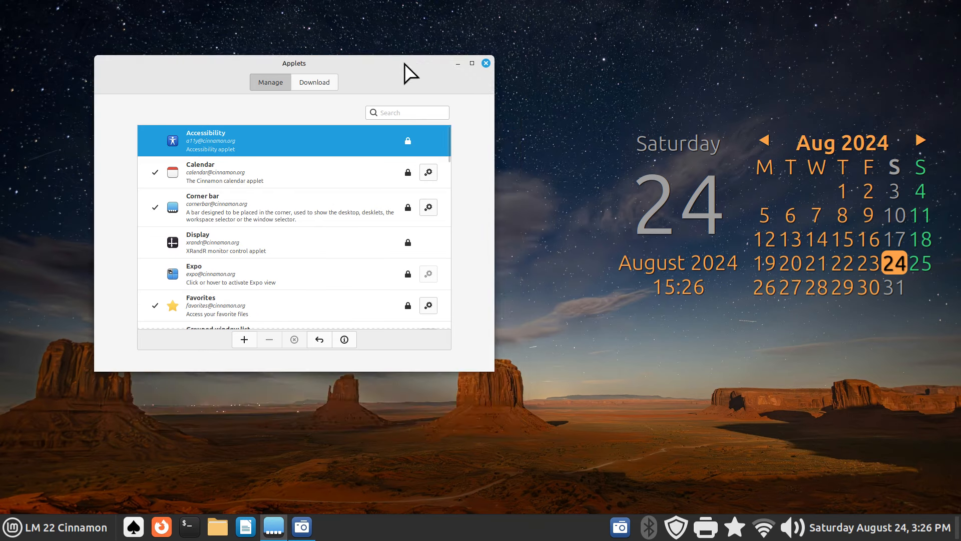
left_click(216, 173)
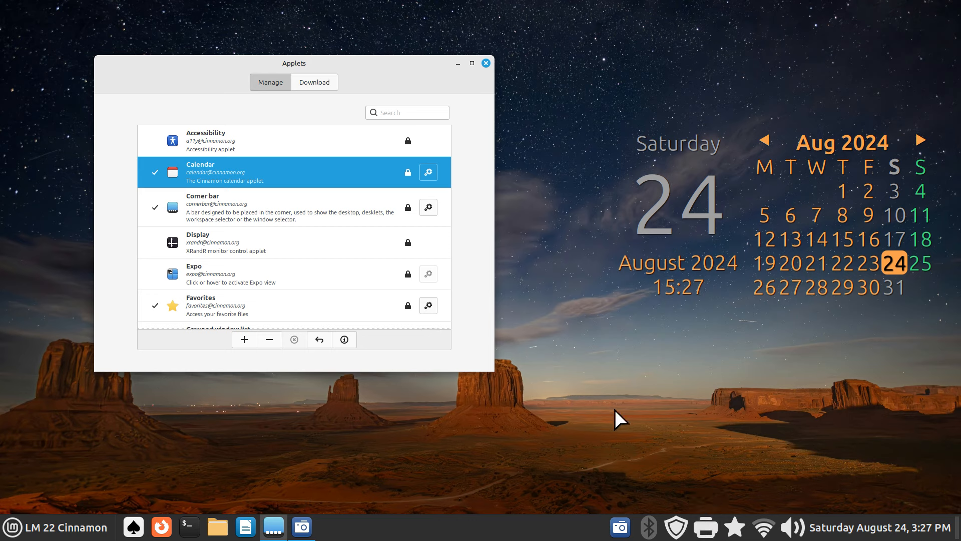
left_click(269, 340)
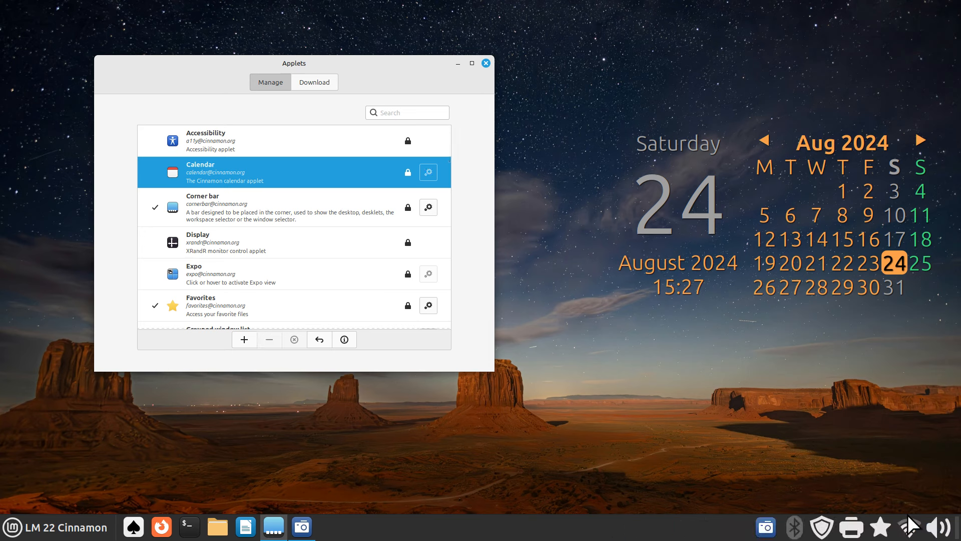
left_click(245, 339)
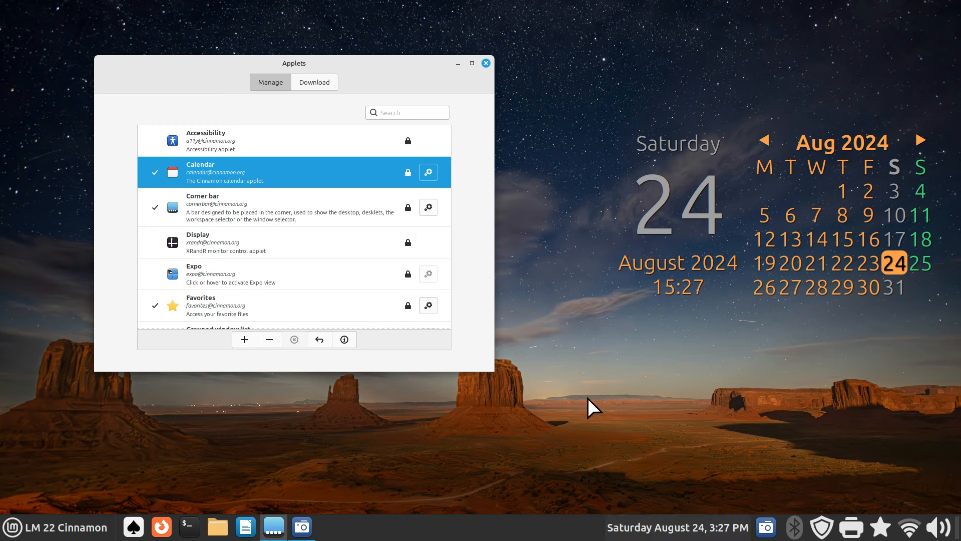
left_click(485, 63)
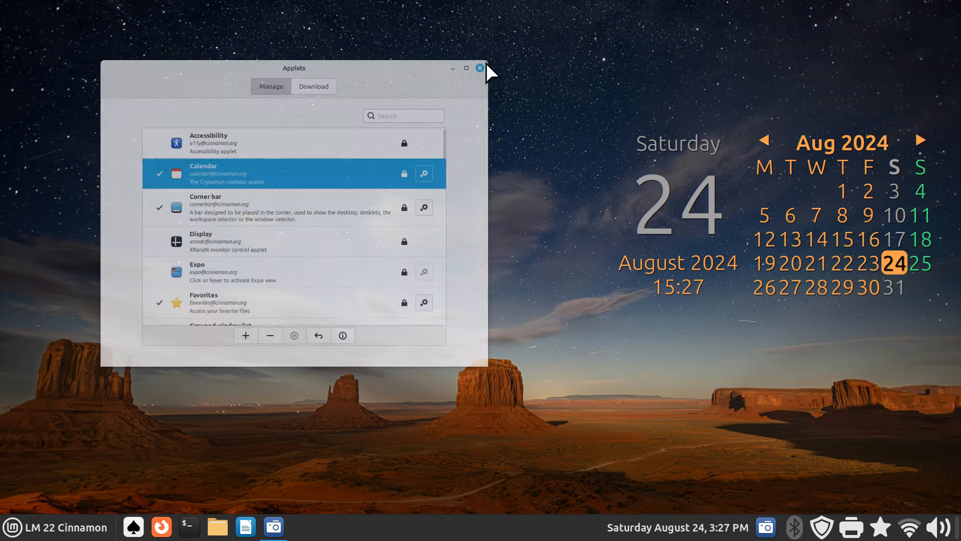
Enable panel edit mode, move the Calendar applet to the far right end of the panel, and disable edit mode.
right_click(435, 525)
left_click(446, 423)
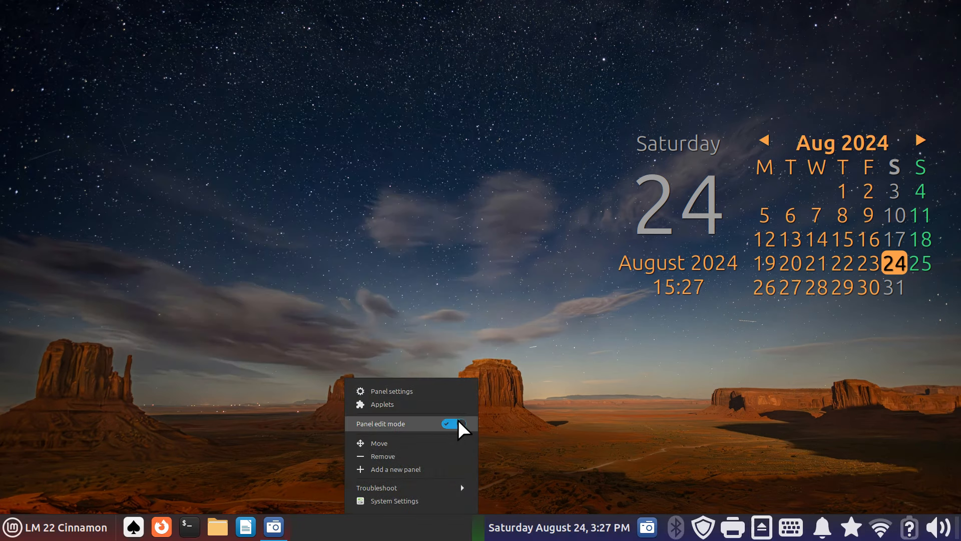
left_click_drag(553, 526, 948, 536)
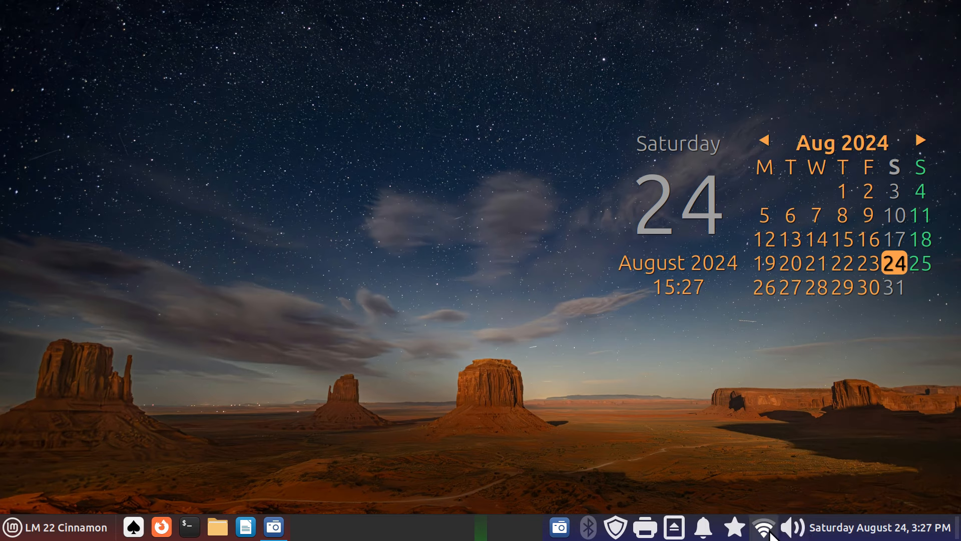
right_click(394, 535)
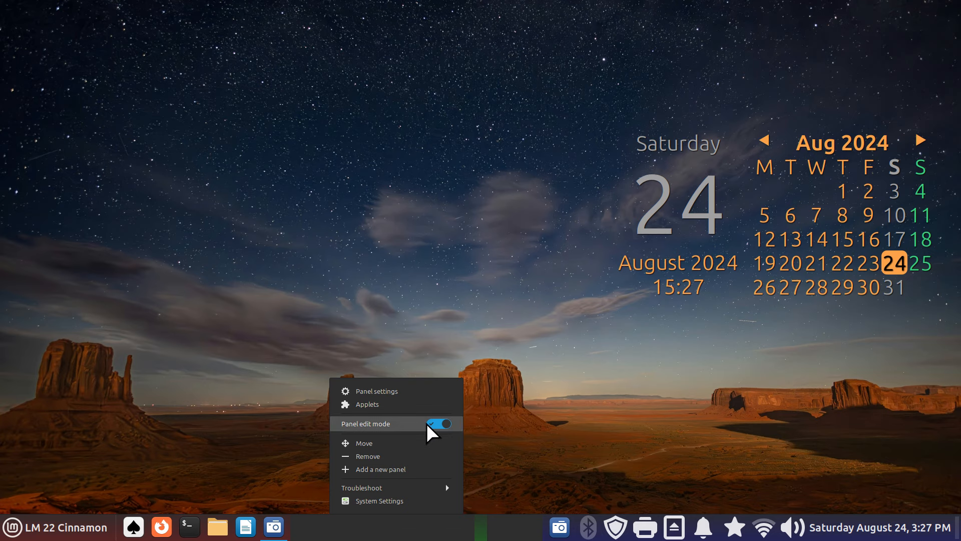
left_click(430, 425)
Reopen the applet manager and select the Calendar and Favorites applets in turn to review their entries.
left_click(413, 403)
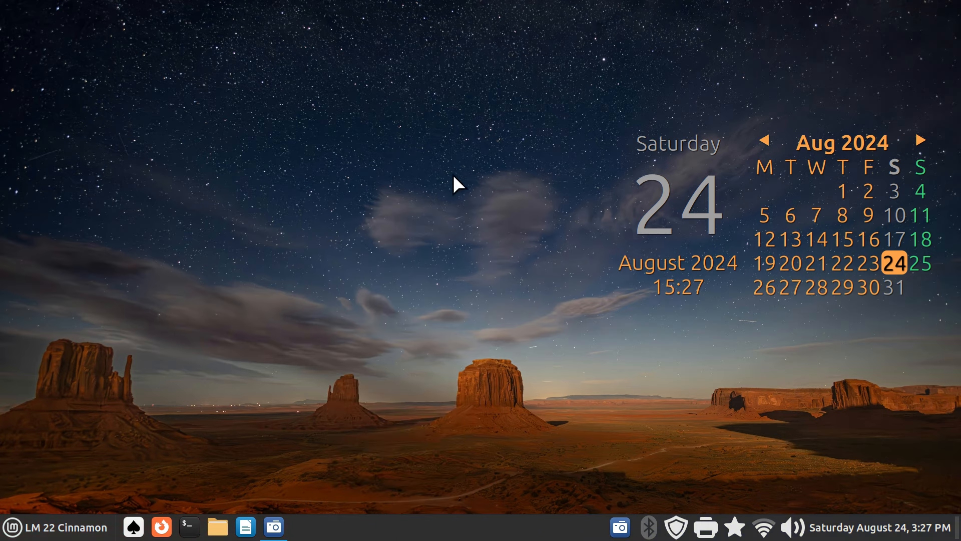
left_click_drag(543, 117, 340, 94)
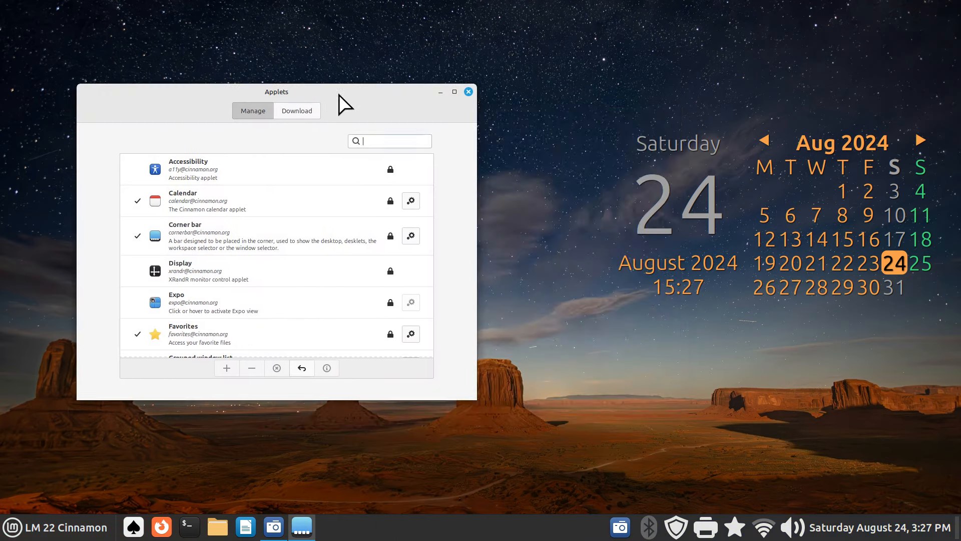
left_click(231, 203)
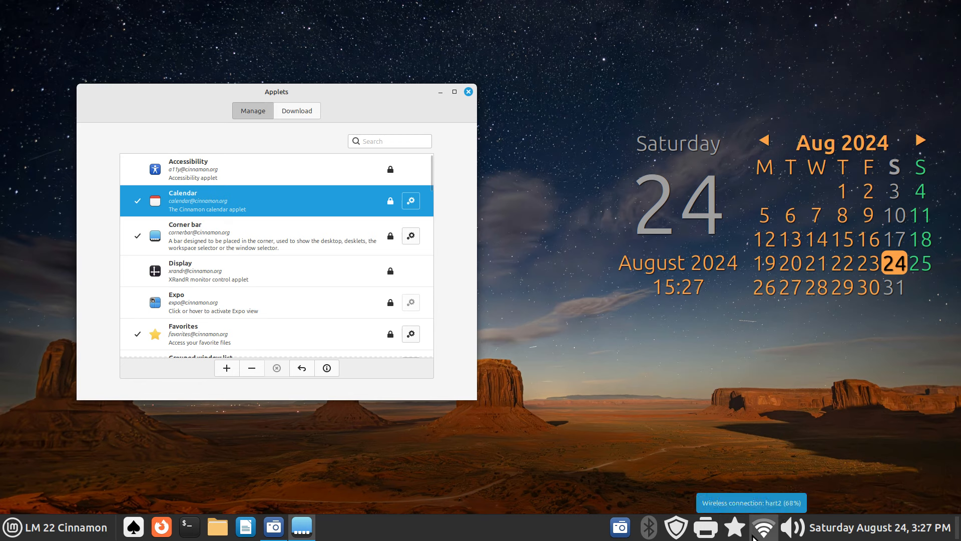
left_click_drag(395, 99, 467, 97)
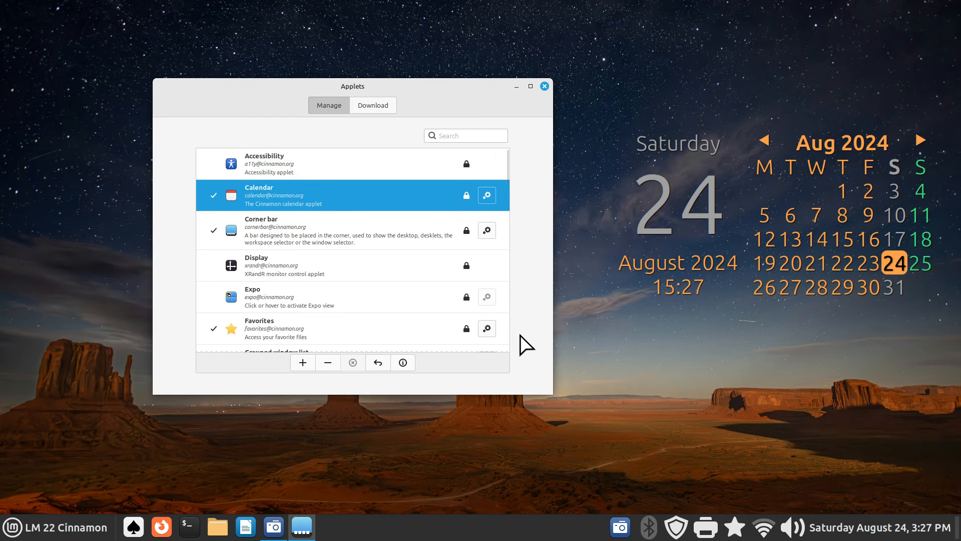
left_click(252, 333)
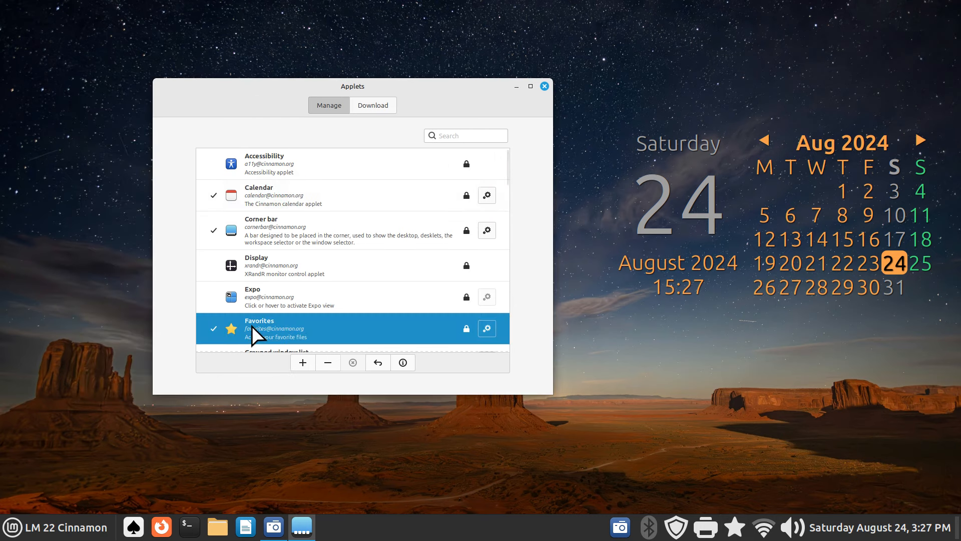
Open the Home folder and remove the Pictures and Documents folders from the favorites.
left_click(219, 526)
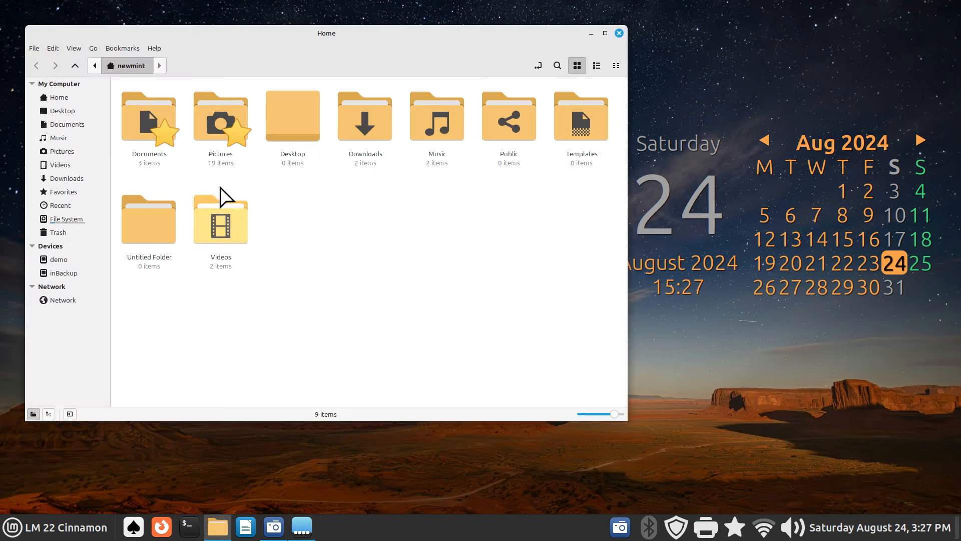
right_click(210, 132)
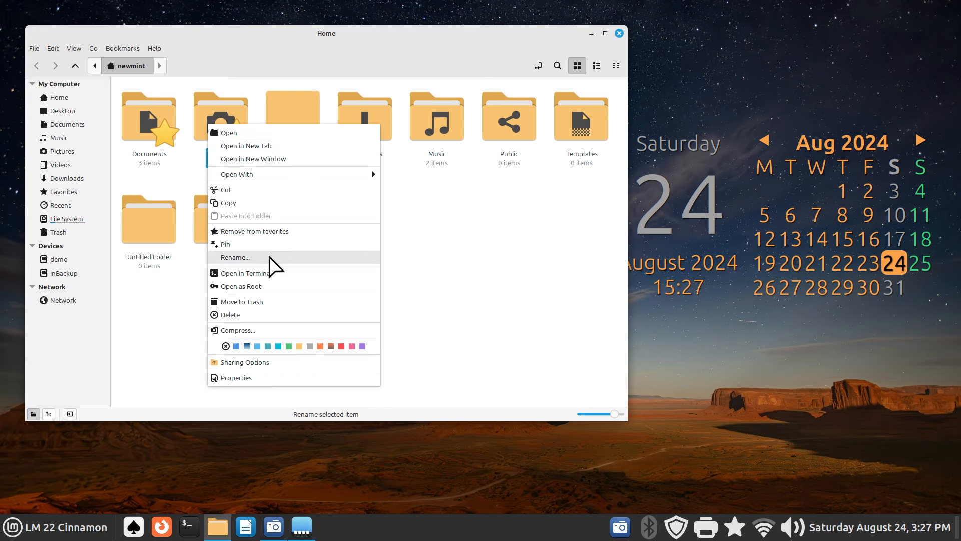
left_click(195, 150)
right_click(150, 118)
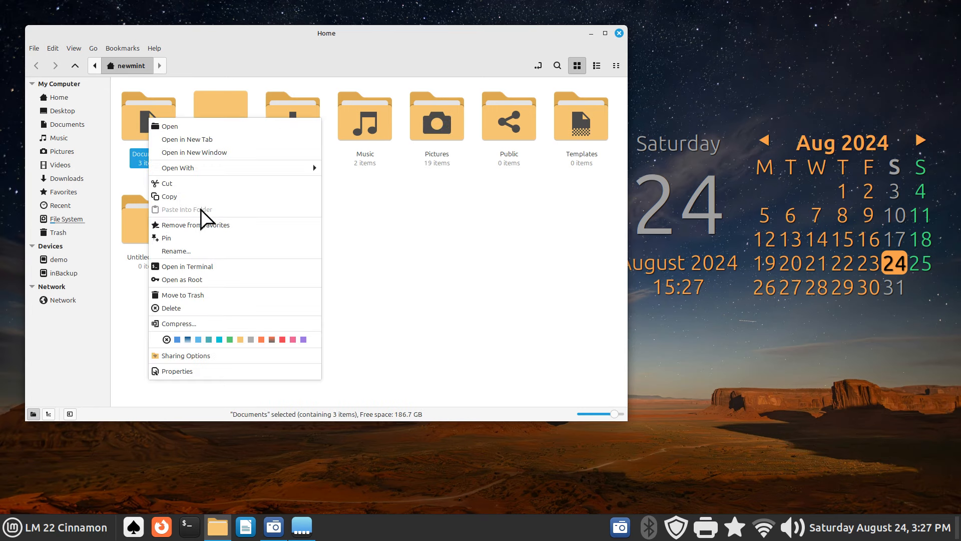
left_click(208, 222)
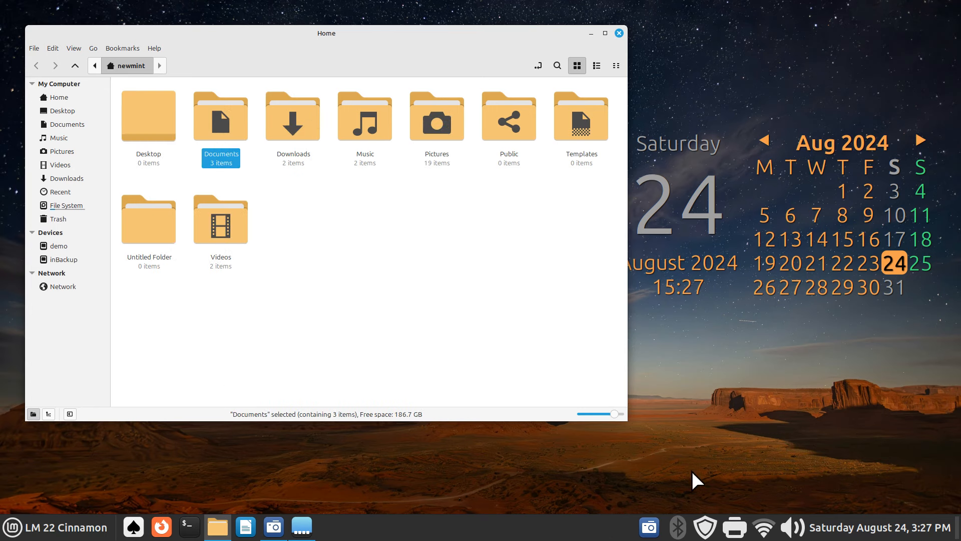
Close the Home folder, view the Places category in the application menu, and return to the applet manager.
left_click(619, 33)
left_click(32, 526)
mouse_move(98, 377)
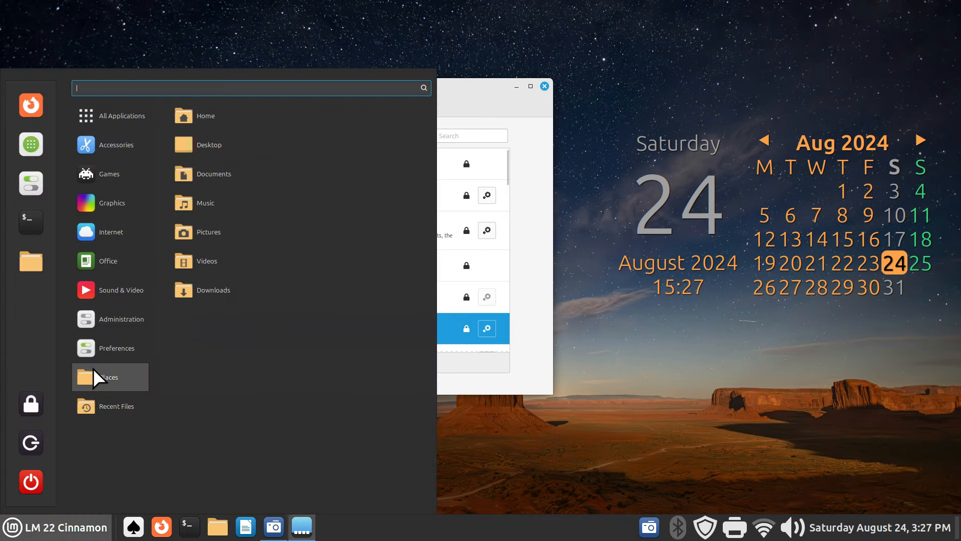
left_click(481, 89)
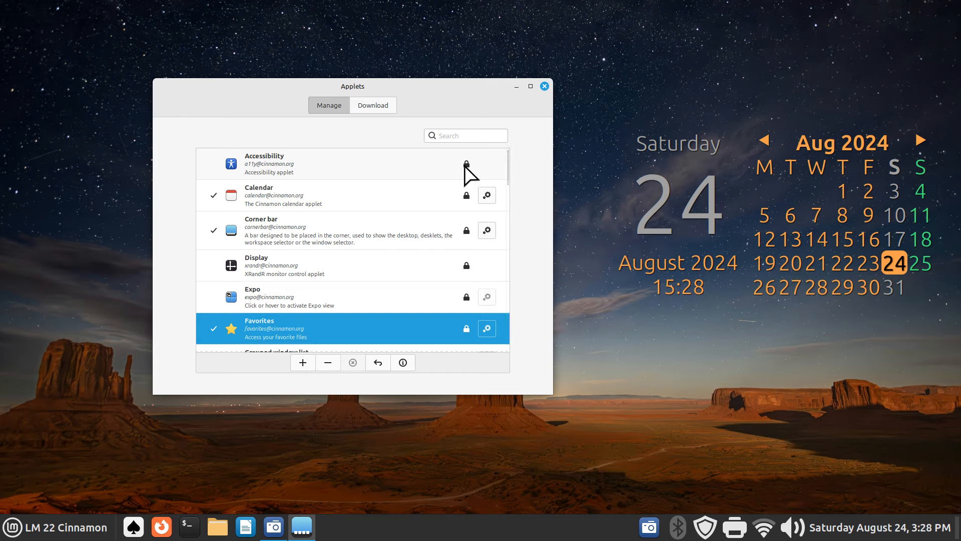
Find the Menu applet among the installed applets, review the layout and behavior options in its settings, and close them.
left_click_drag(509, 182, 505, 356)
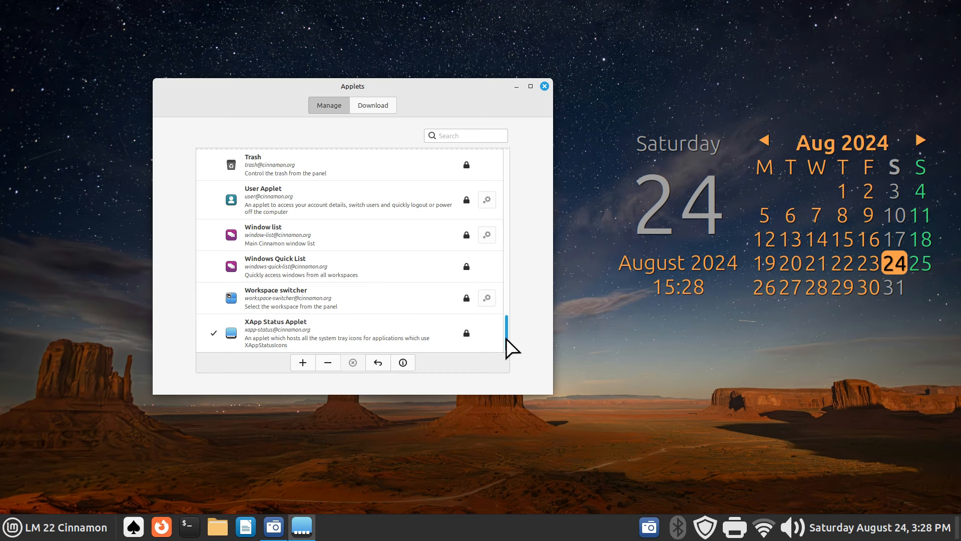
left_click(291, 332)
left_click_drag(508, 337, 545, 223)
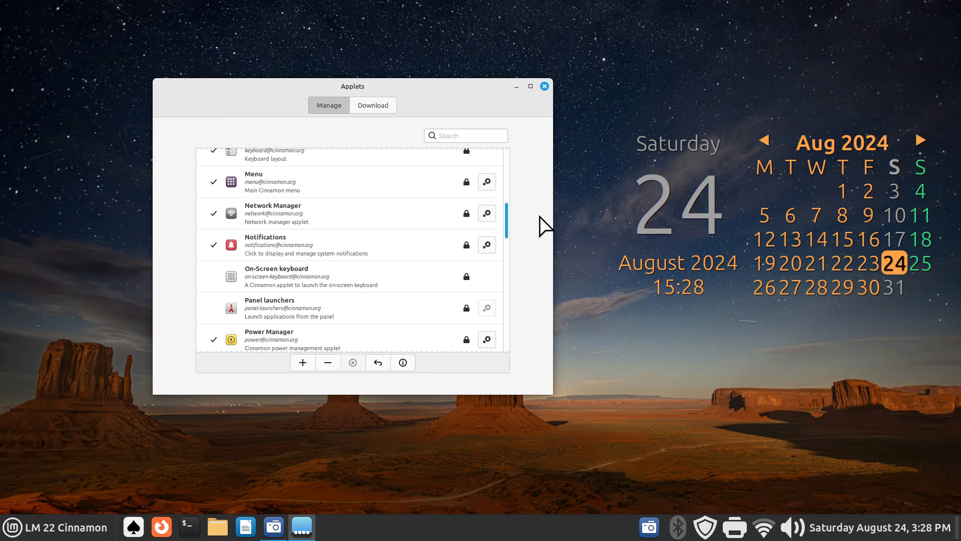
left_click(280, 195)
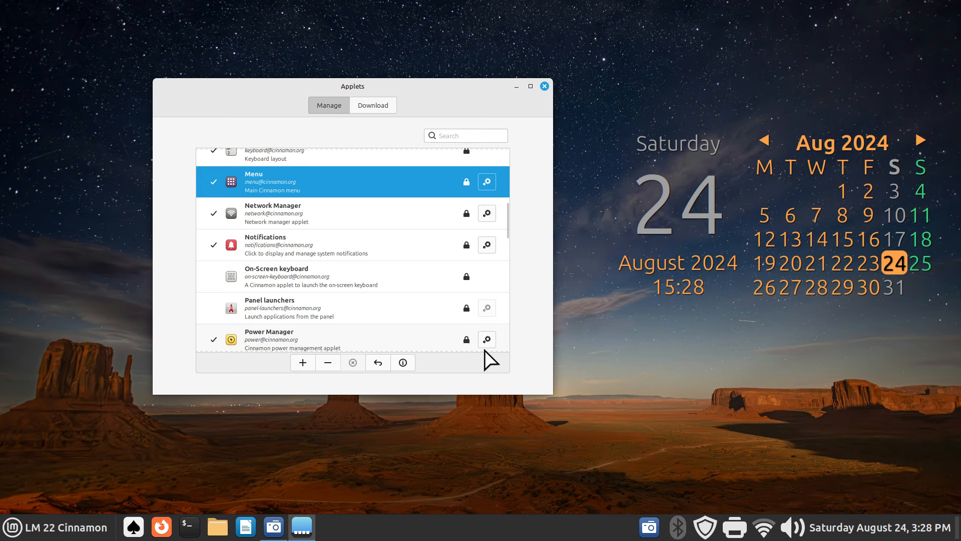
left_click(493, 182)
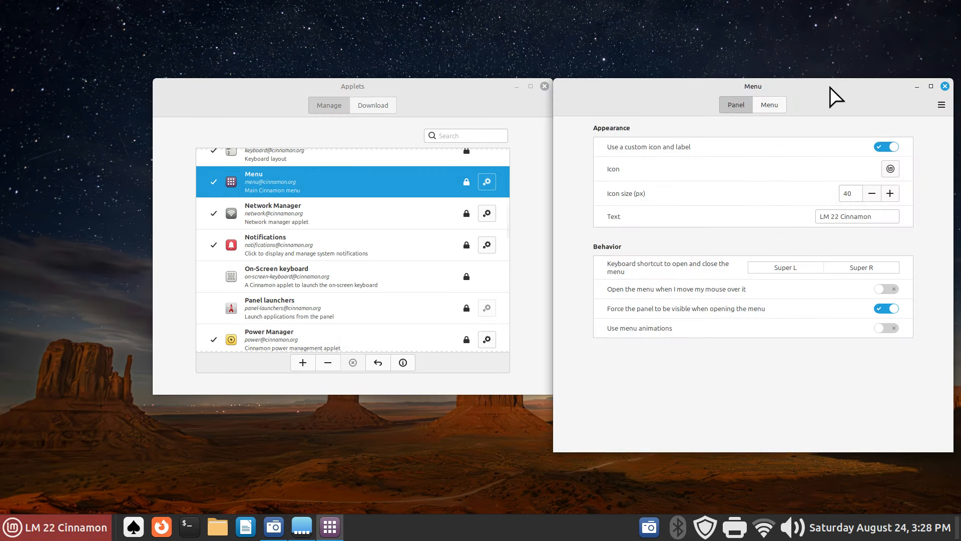
left_click_drag(829, 87, 396, 170)
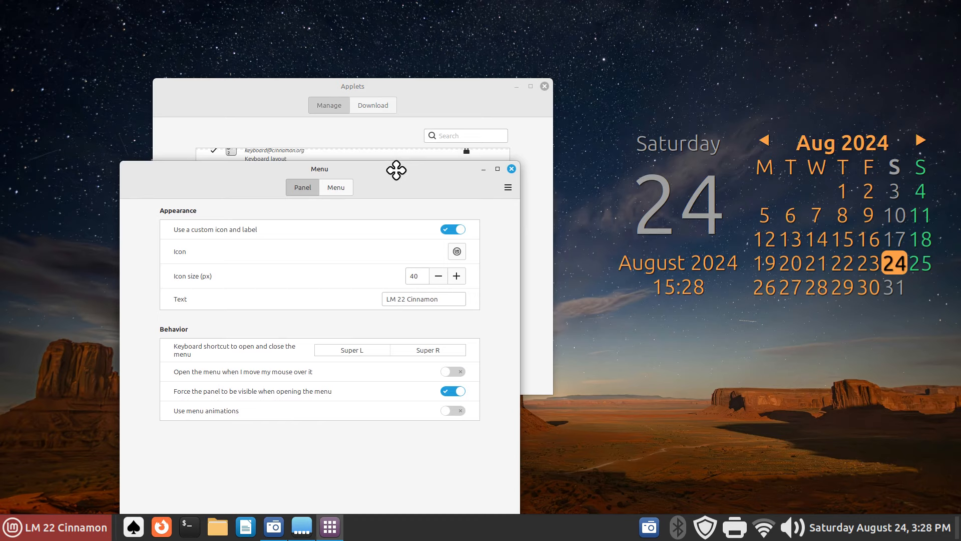
left_click(350, 189)
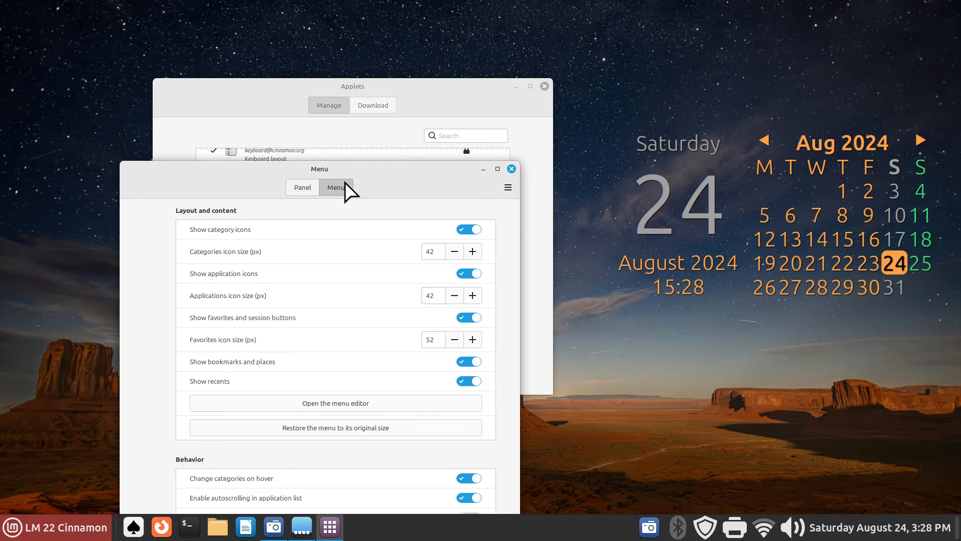
left_click(511, 169)
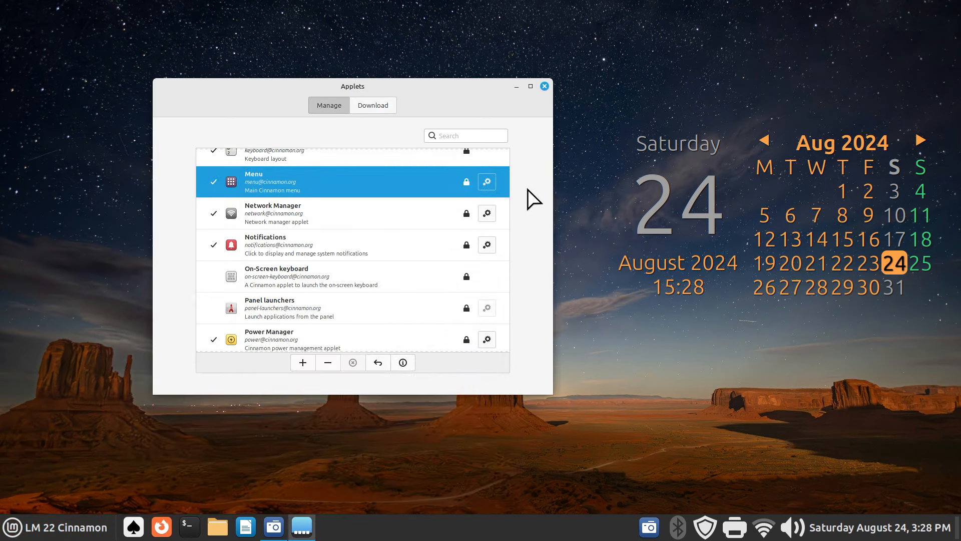
Show the downloadable applets and review the available sort criteria, keeping the list sorted by Popularity.
left_click(379, 105)
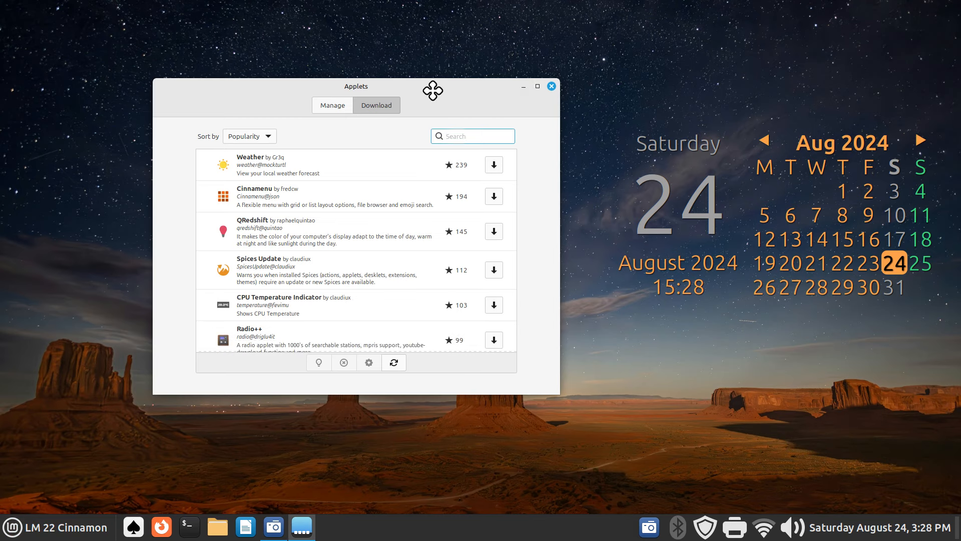
left_click_drag(431, 90, 466, 45)
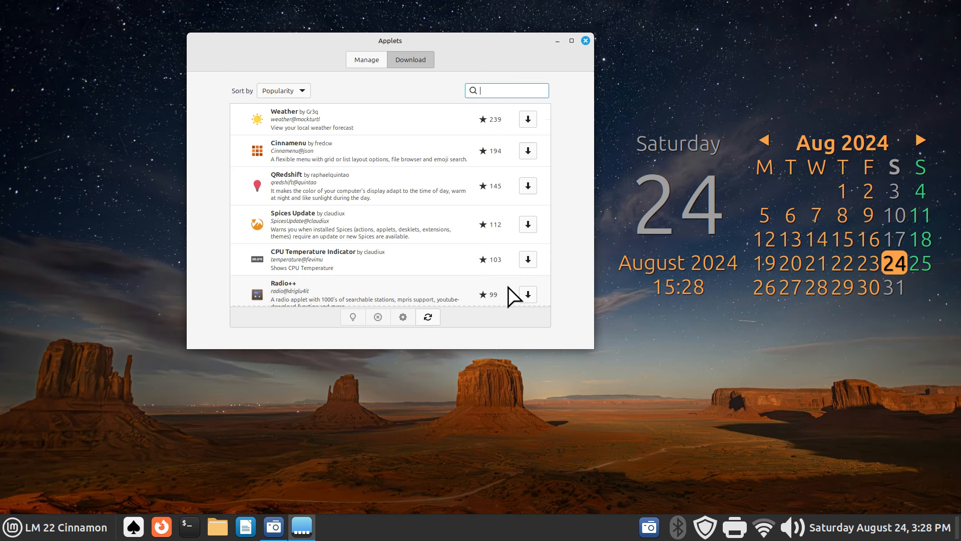
left_click(296, 91)
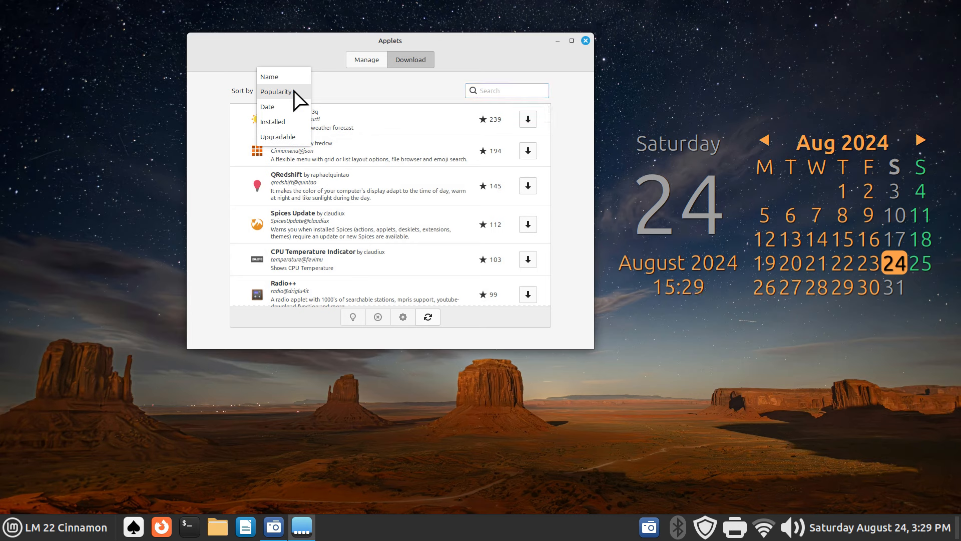
left_click(346, 82)
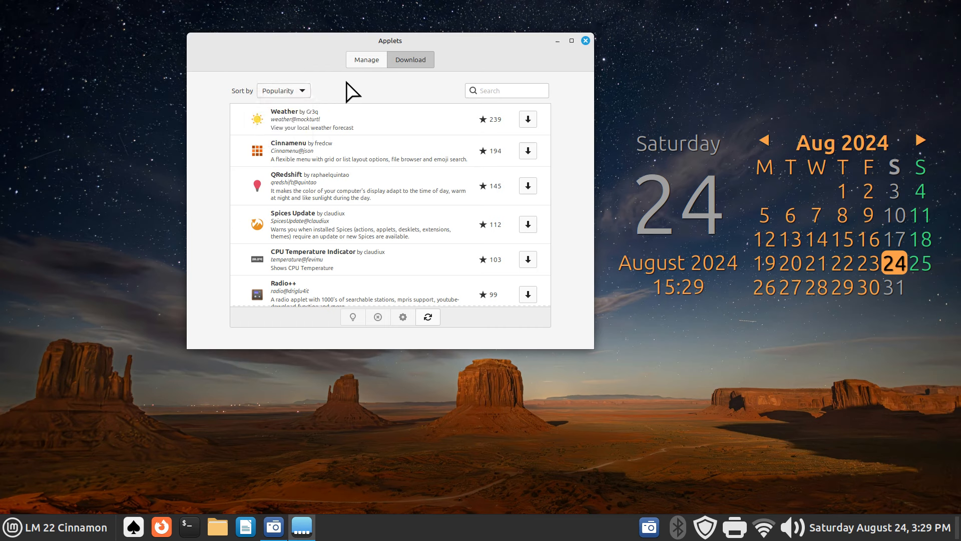
Open the Weather applet's web page, look through its README, and close the browser.
left_click(296, 120)
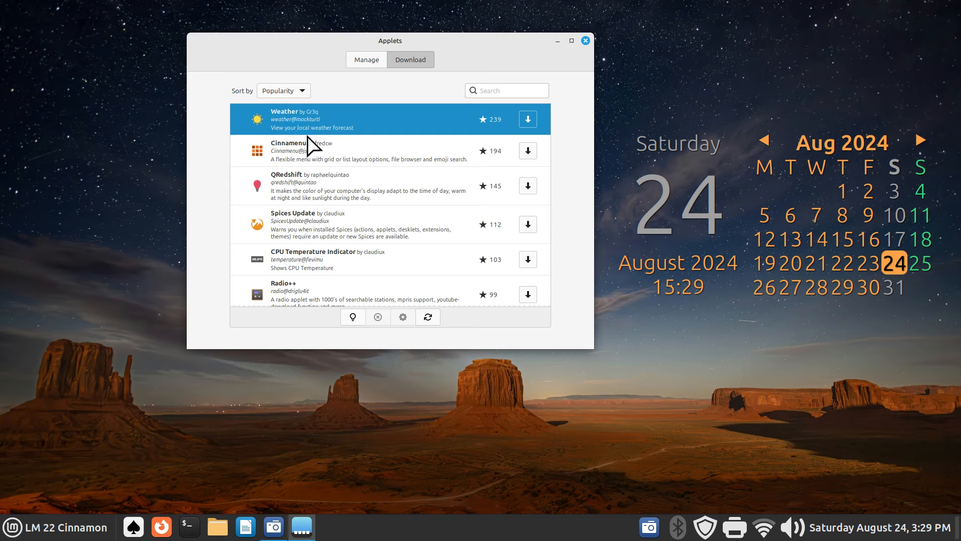
left_click(353, 319)
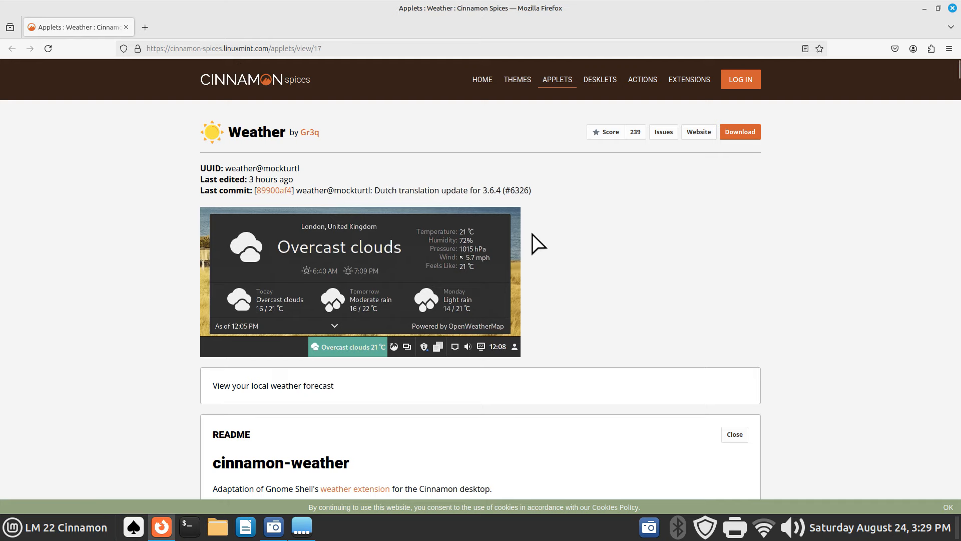
scroll(532, 242, "down", 7)
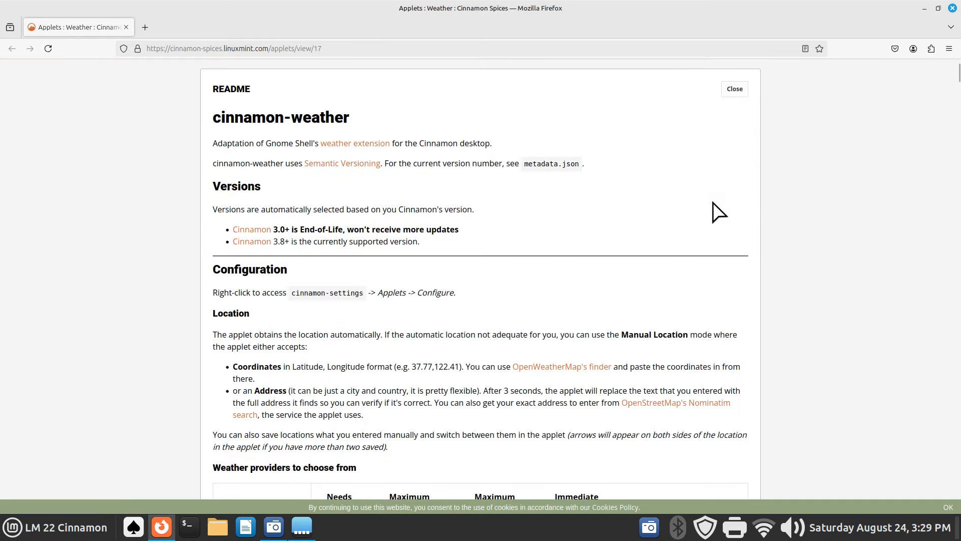
left_click(953, 8)
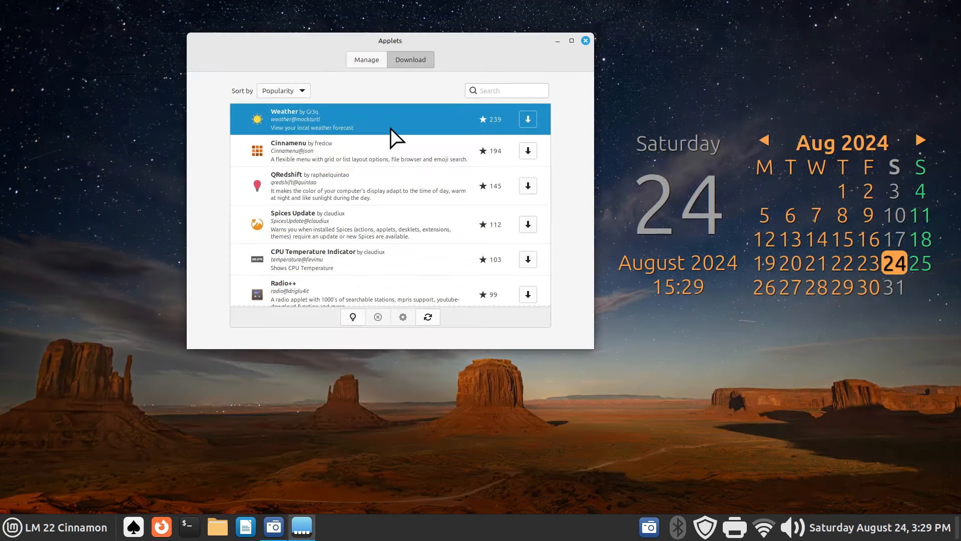
Download and install the Cinnamenu applet, and select it in the list of installed applets.
left_click(320, 155)
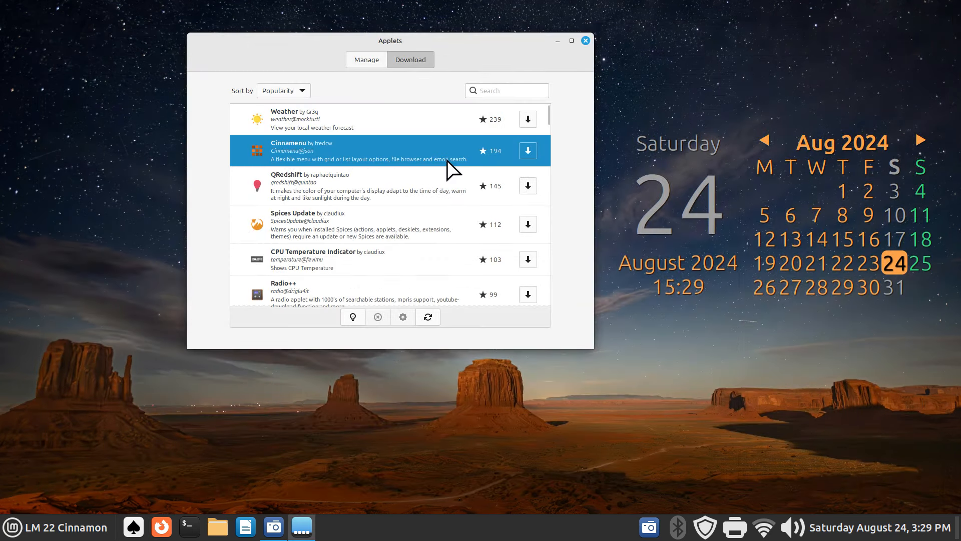
left_click(528, 151)
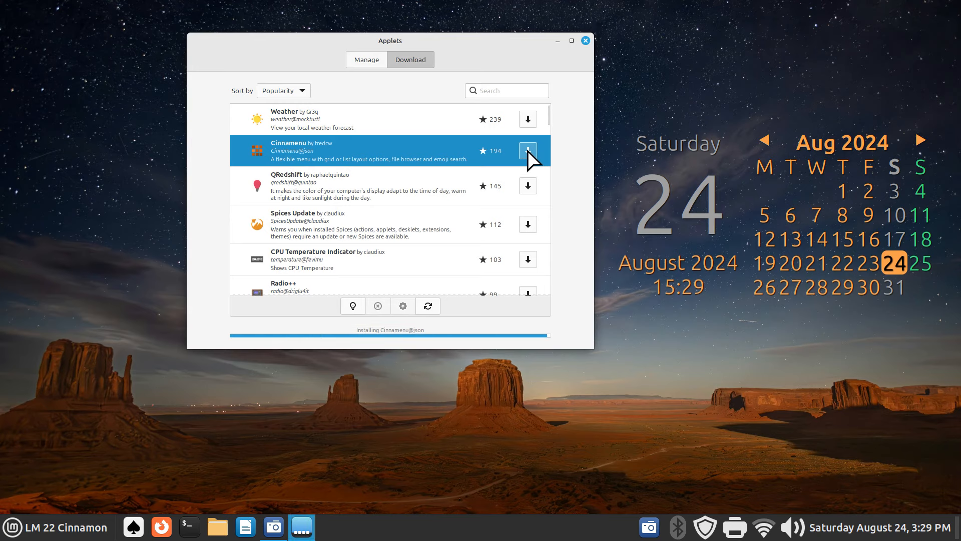
left_click(365, 59)
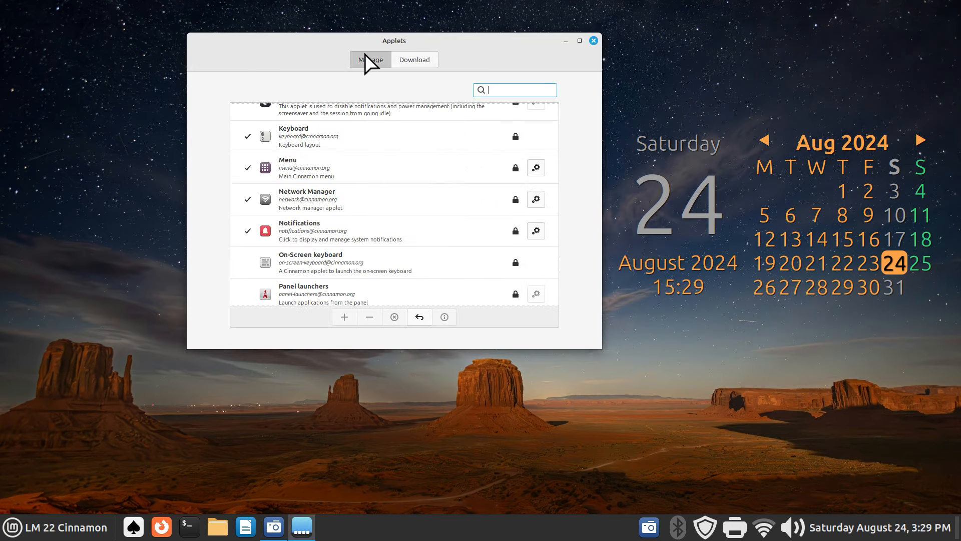
left_click_drag(558, 182, 562, 95)
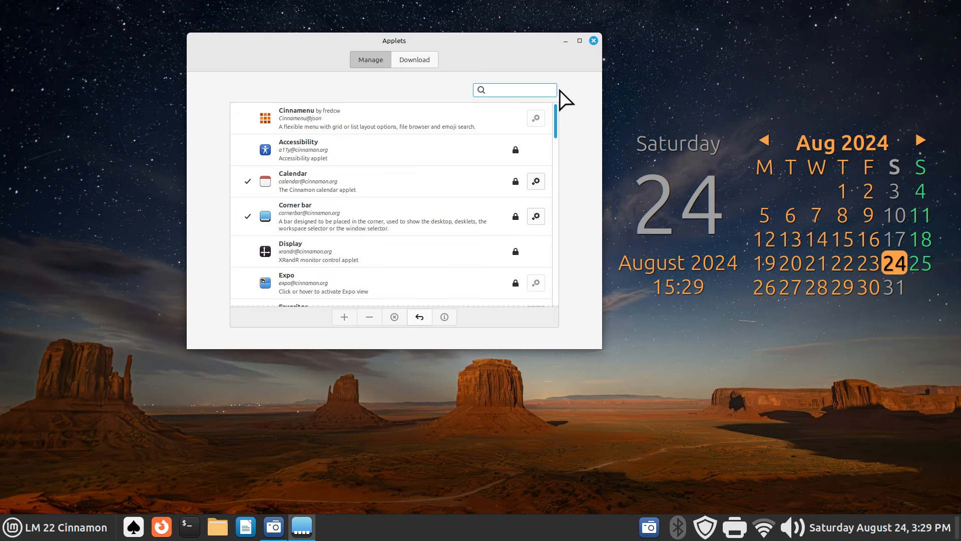
left_click(295, 118)
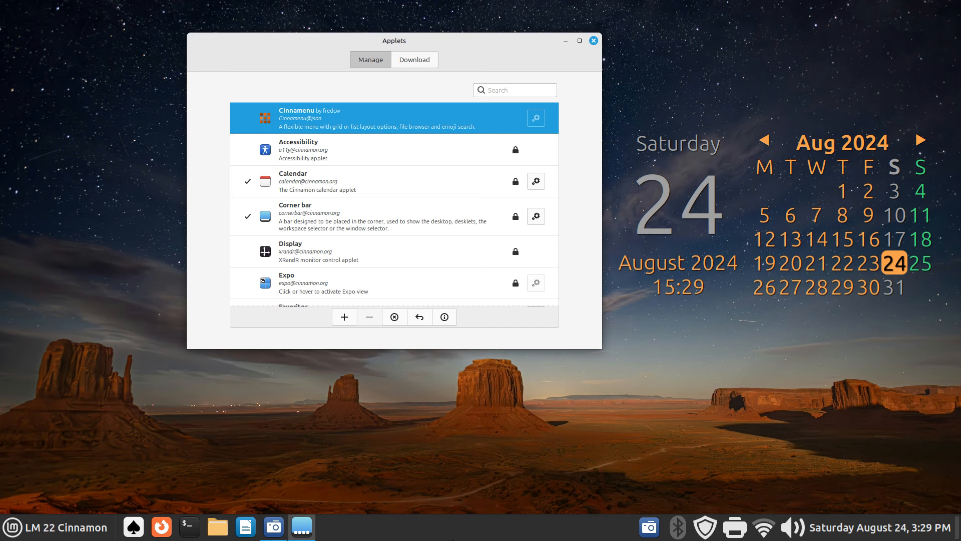
Open the panel settings, check the Right Zone appearance values, and close the settings.
right_click(457, 531)
left_click(467, 392)
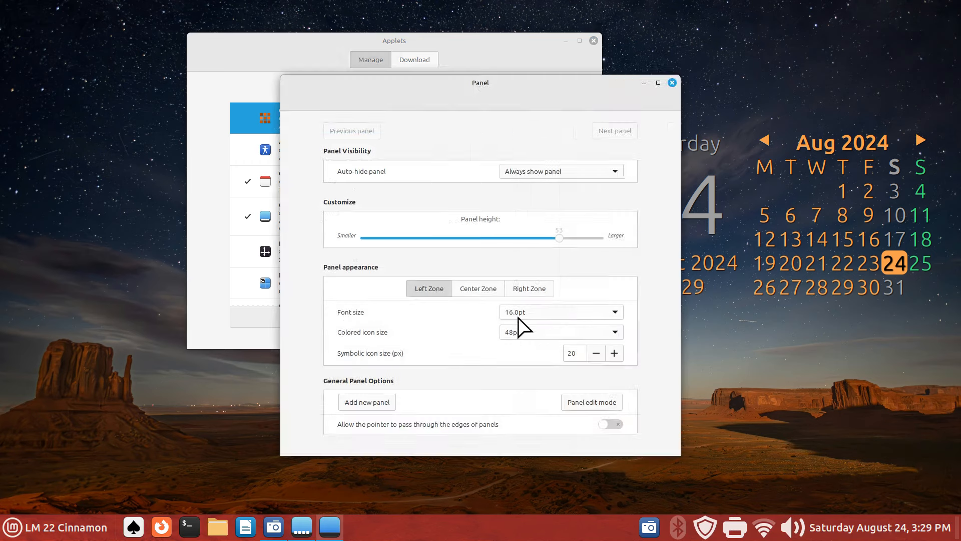
left_click(540, 290)
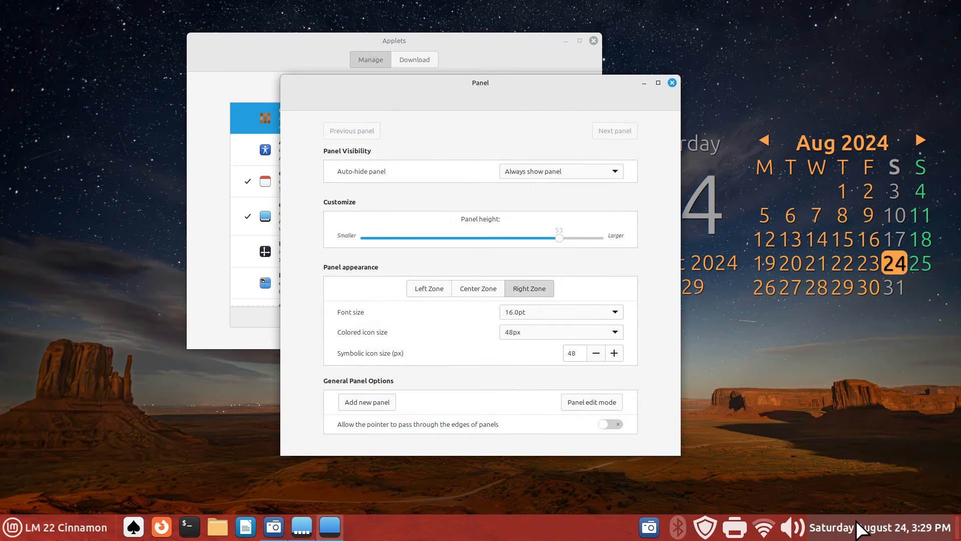
left_click(672, 82)
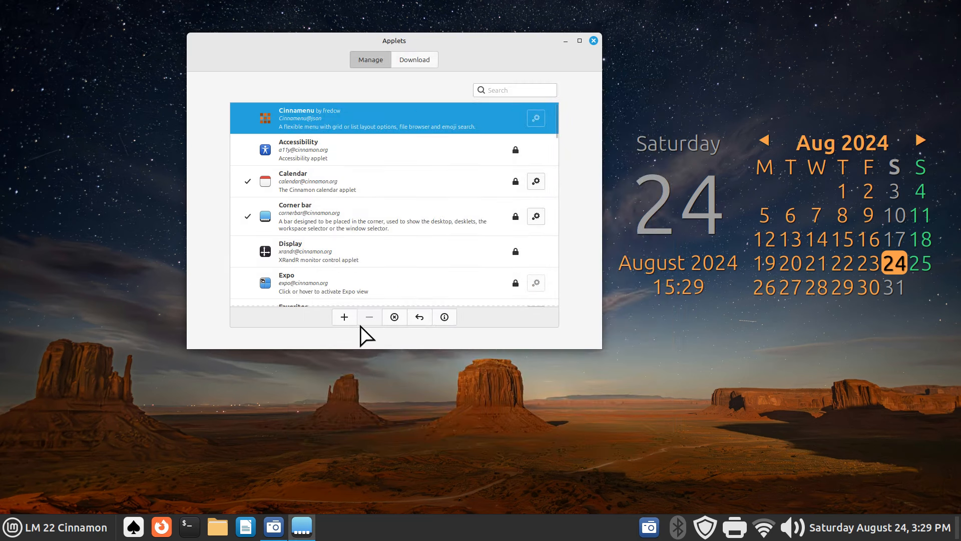
Add the Cinnamenu applet to the panel, remove it, and add it again.
left_click(344, 318)
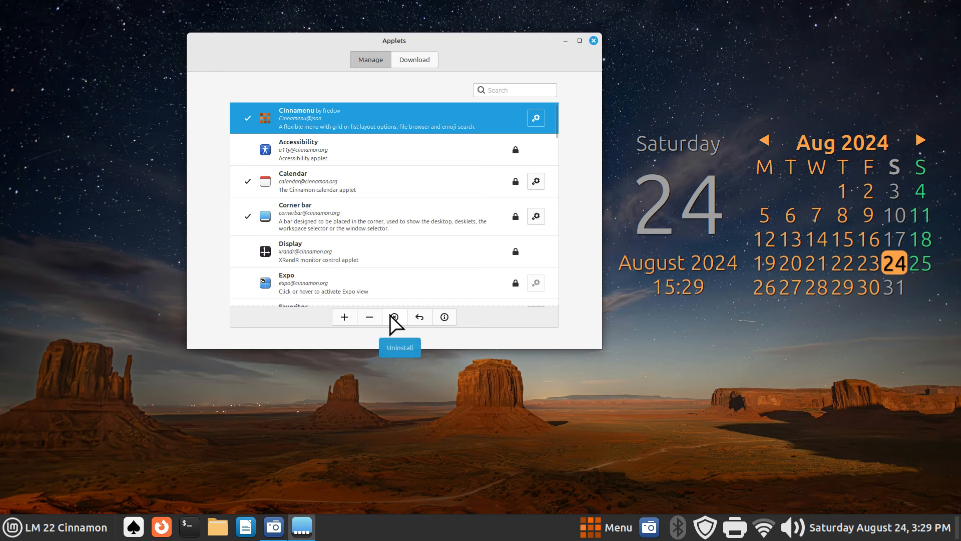
left_click(370, 318)
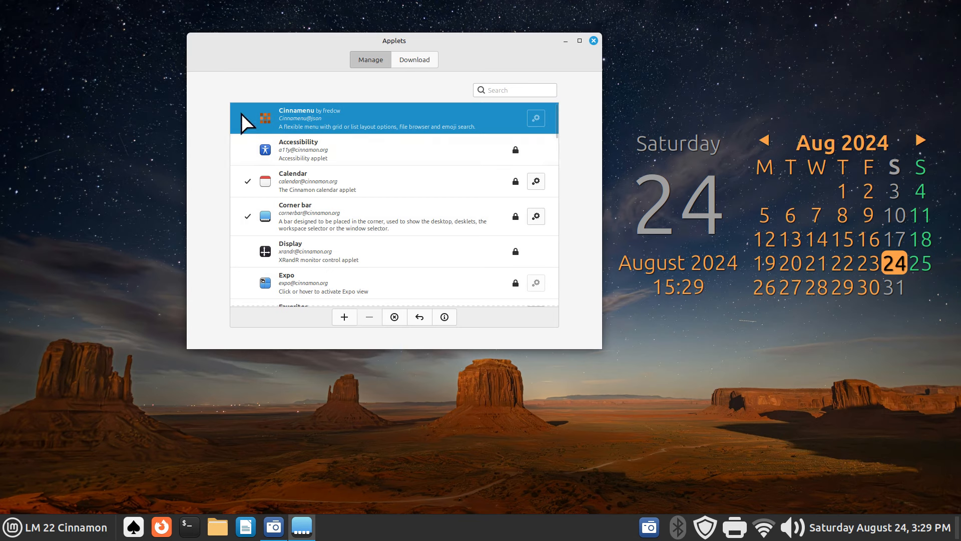
left_click(346, 317)
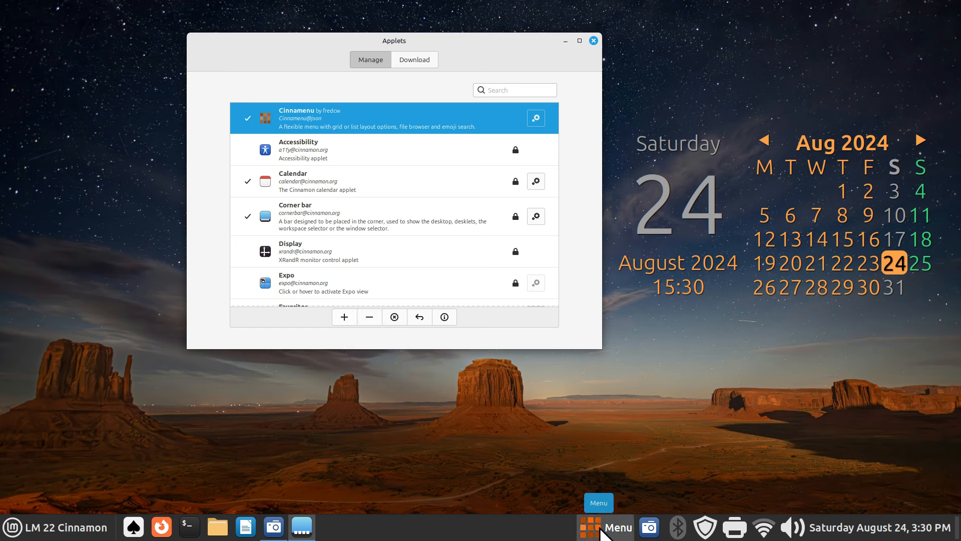
View Cinnamenu's settings from the applet manager, and close both windows.
left_click(536, 118)
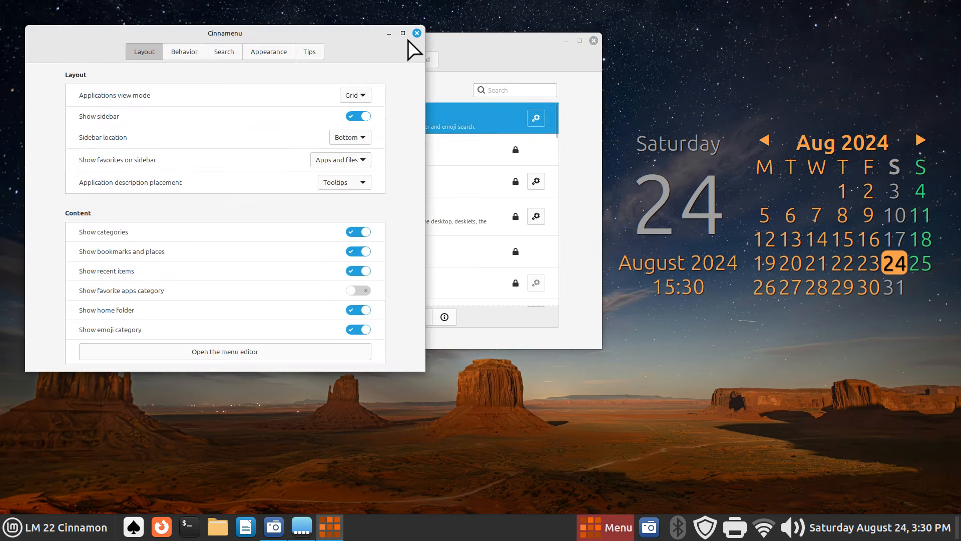
left_click(417, 33)
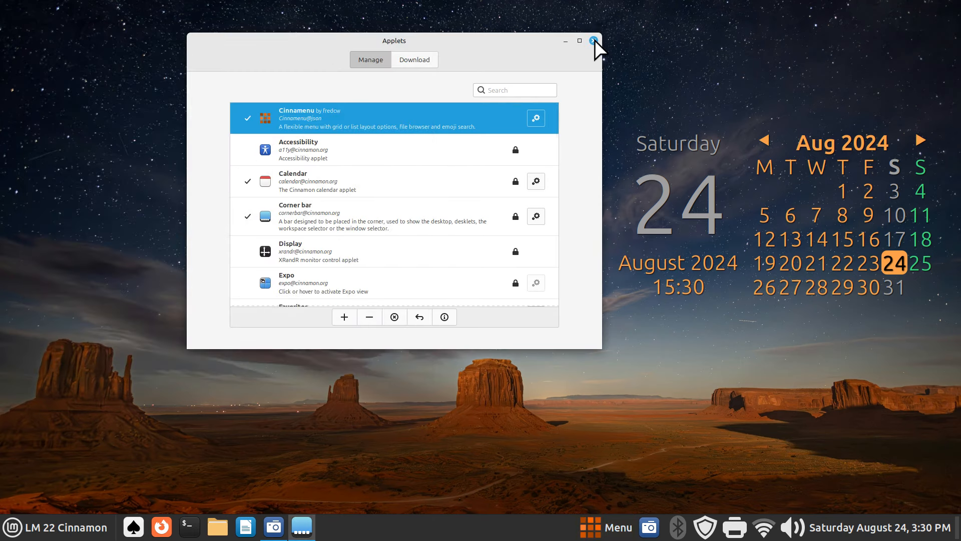
left_click(594, 41)
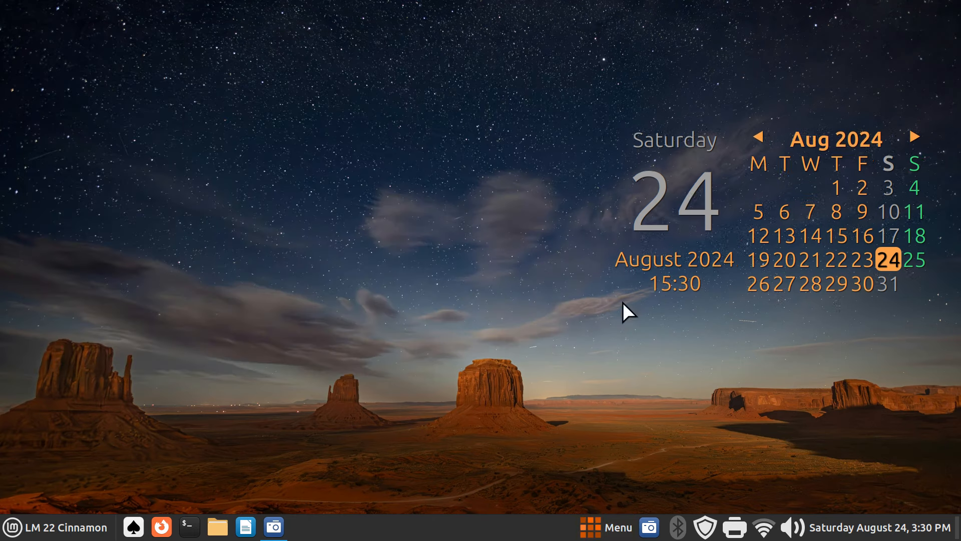
Open Cinnamenu's settings directly from its panel applet and enable the use of a custom icon.
right_click(601, 532)
left_click(617, 488)
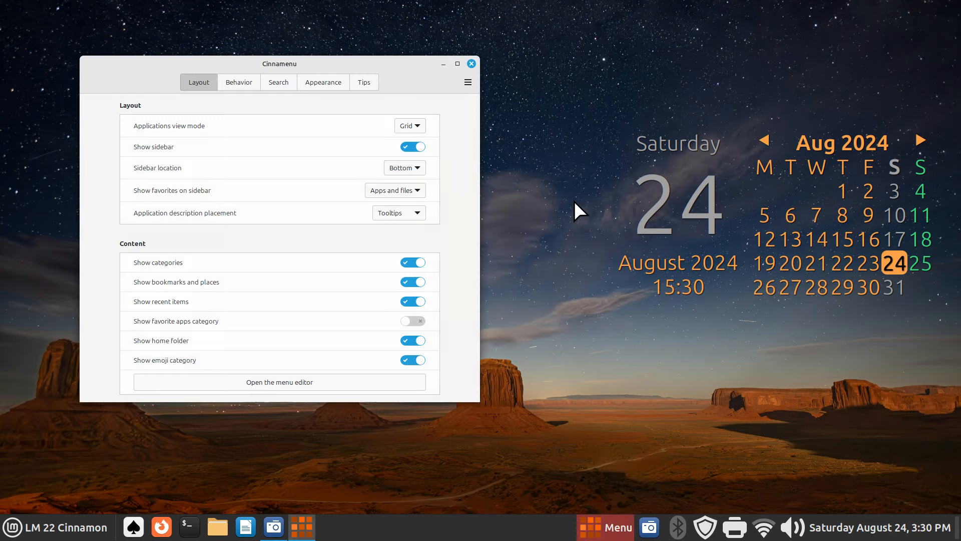
left_click_drag(406, 74, 356, 89)
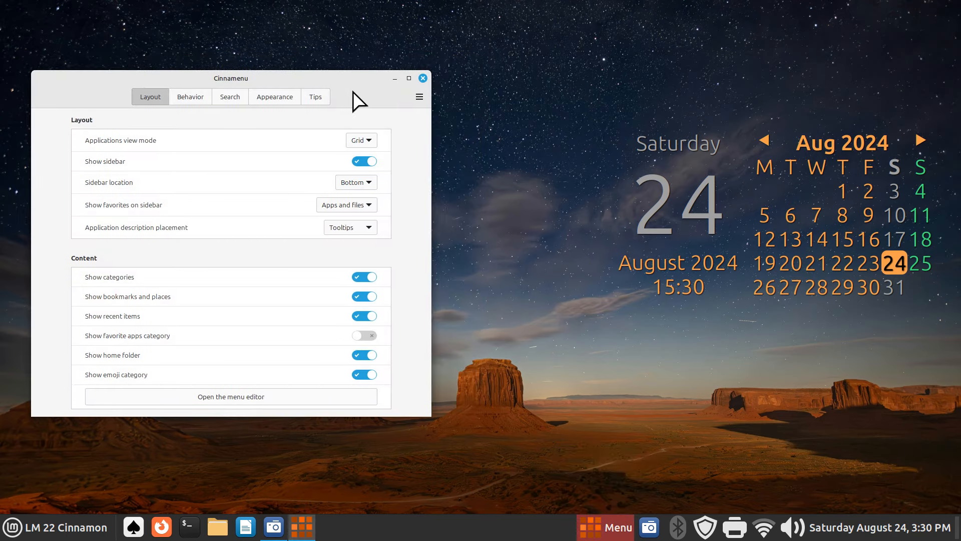
left_click(285, 100)
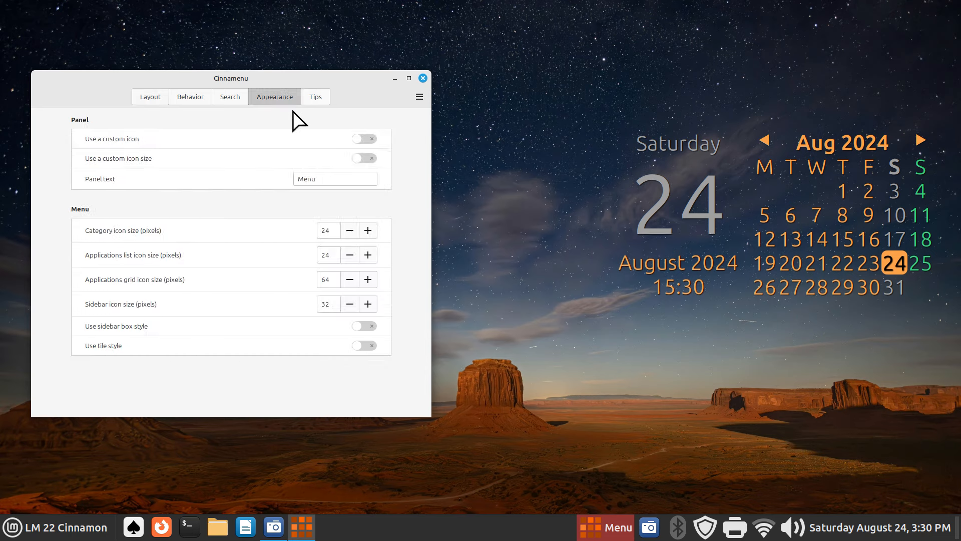
left_click(370, 140)
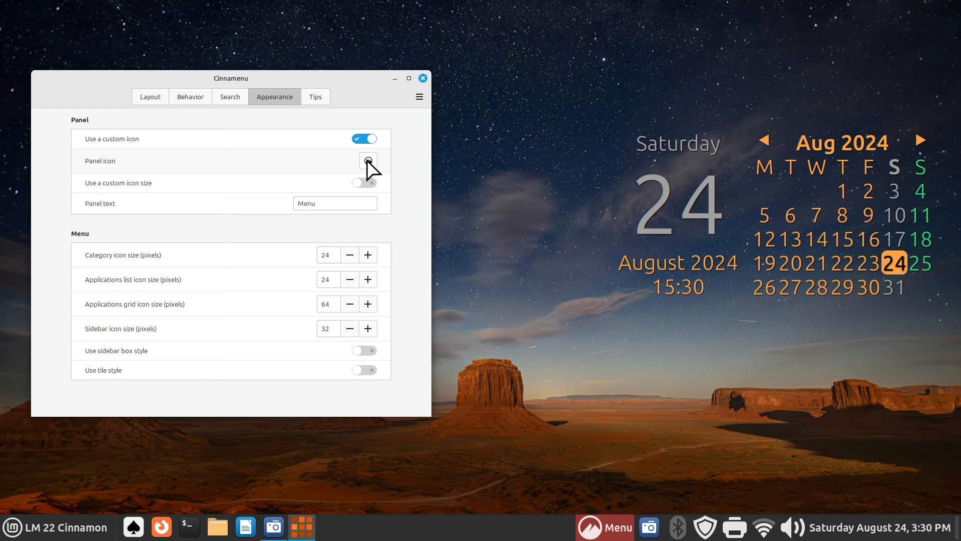
Set Cinnamenu's panel icon to the orange "cinnamon" icon from the Linux category.
left_click(368, 161)
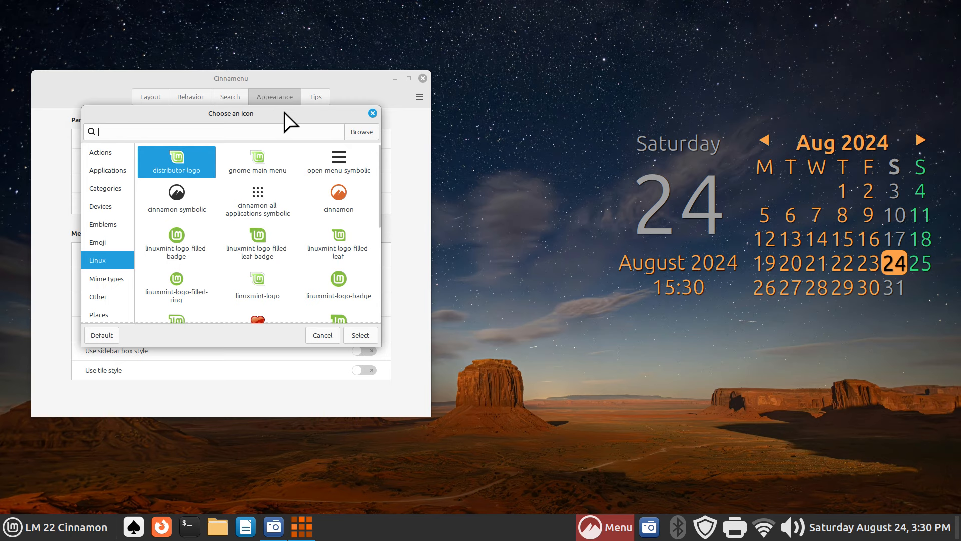
left_click_drag(285, 116, 272, 131)
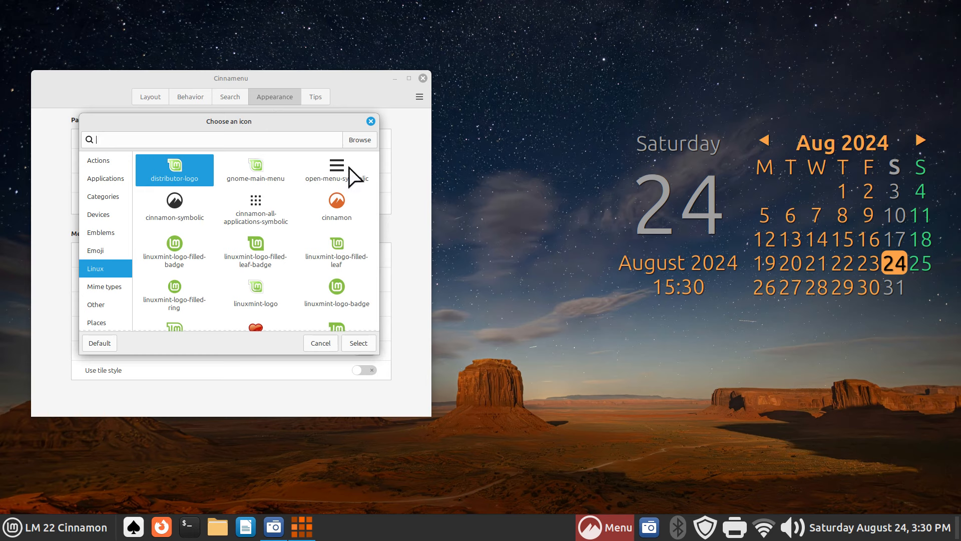
left_click(339, 210)
left_click(358, 346)
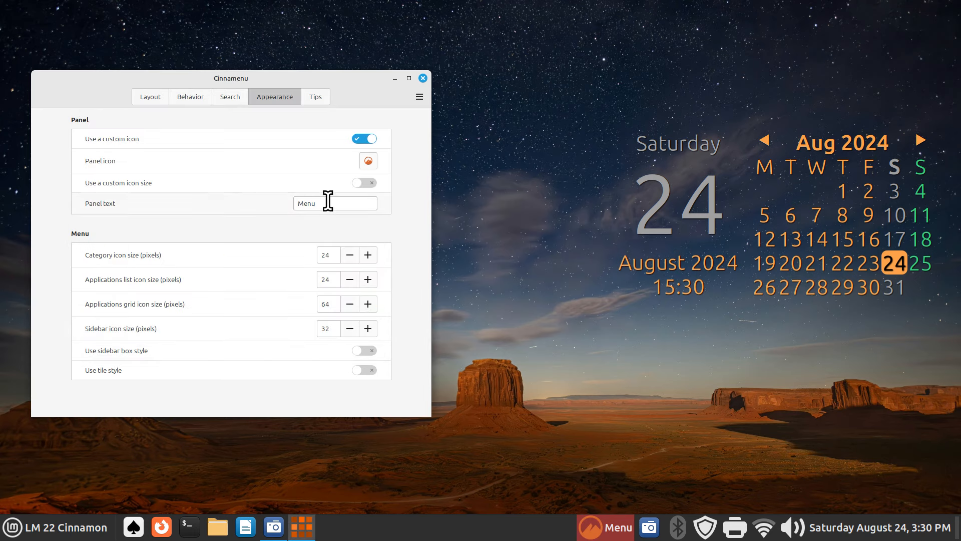
Change Cinnamenu's panel text to "My Stuff".
left_click_drag(326, 198, 292, 197)
type("M")
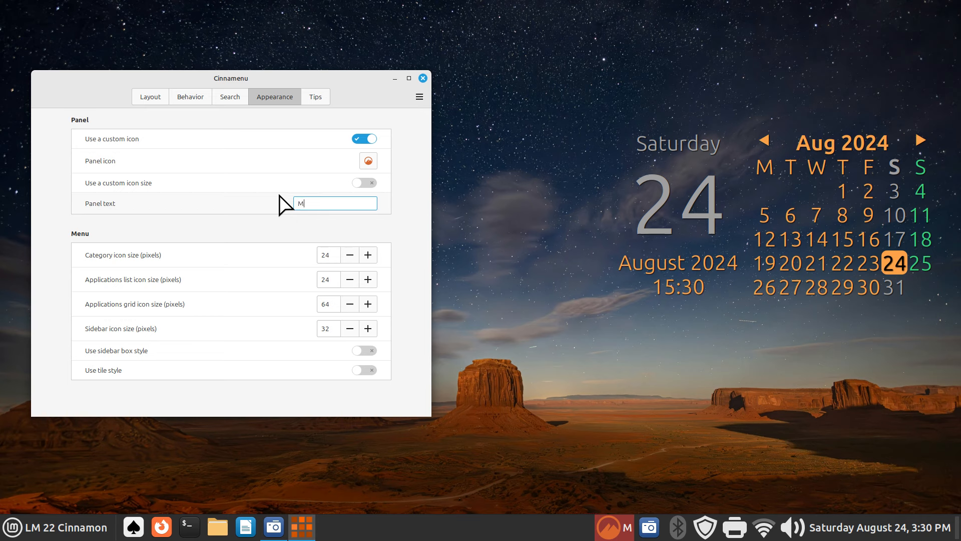
type("y Stuff")
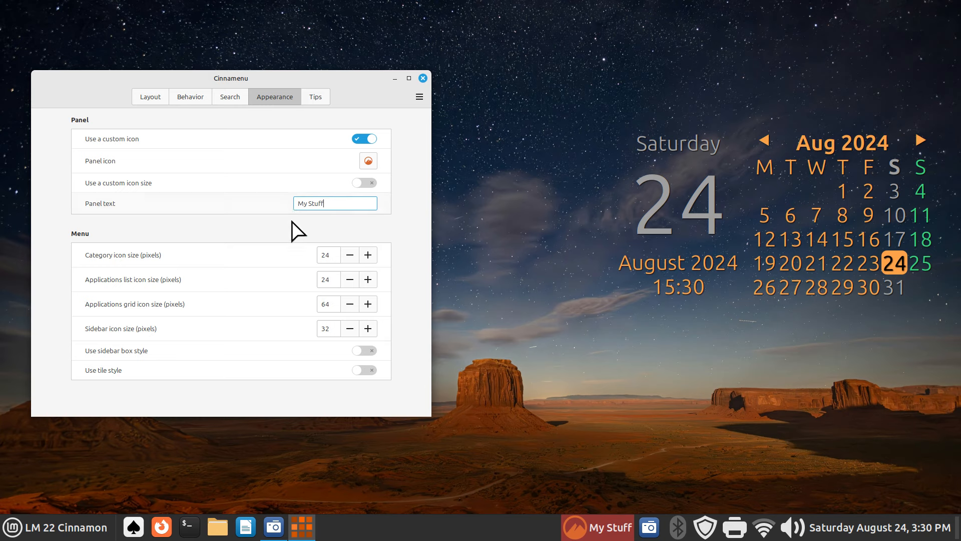
Check the category, list, grid and sidebar icon size settings, preview the applet's menu, and close Cinnamenu's settings.
double_click(328, 255)
double_click(328, 280)
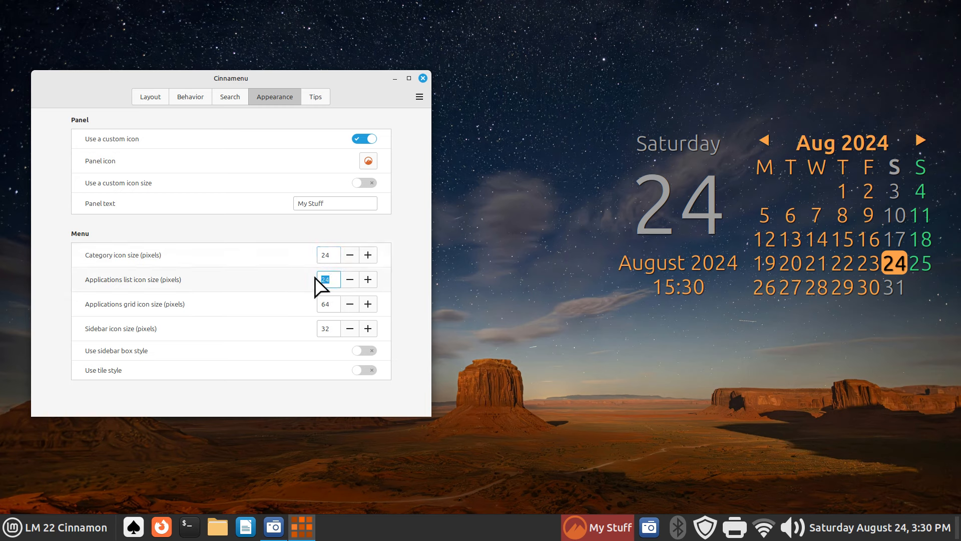
double_click(330, 305)
double_click(329, 328)
left_click(596, 526)
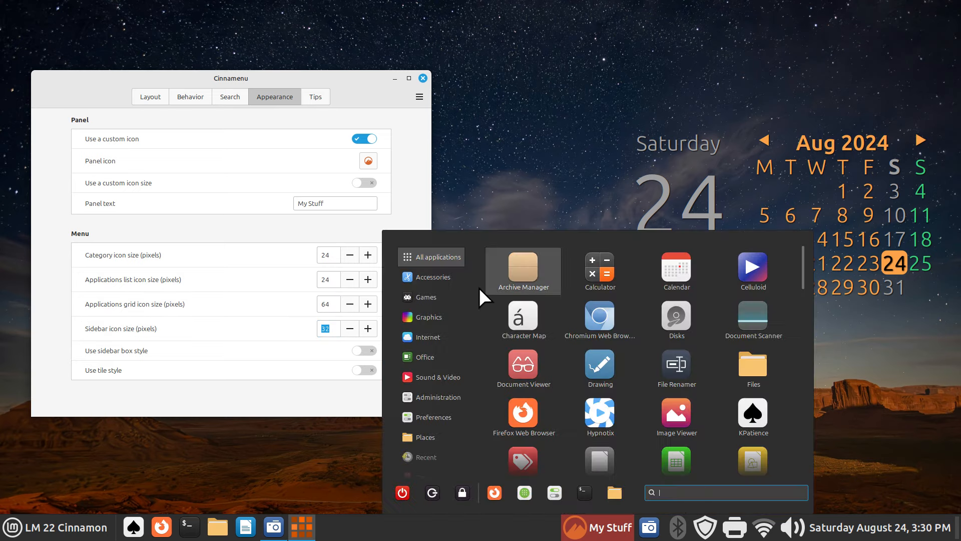
left_click(455, 93)
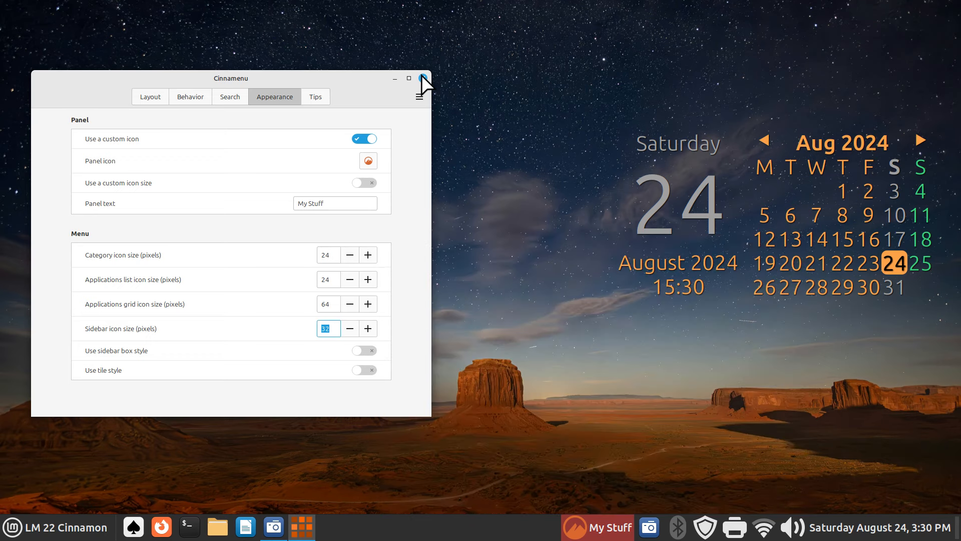
left_click(423, 78)
Open the Cinnamenu menu, enlarge it to nearly full screen height with six columns of application icons, and close it.
left_click(597, 526)
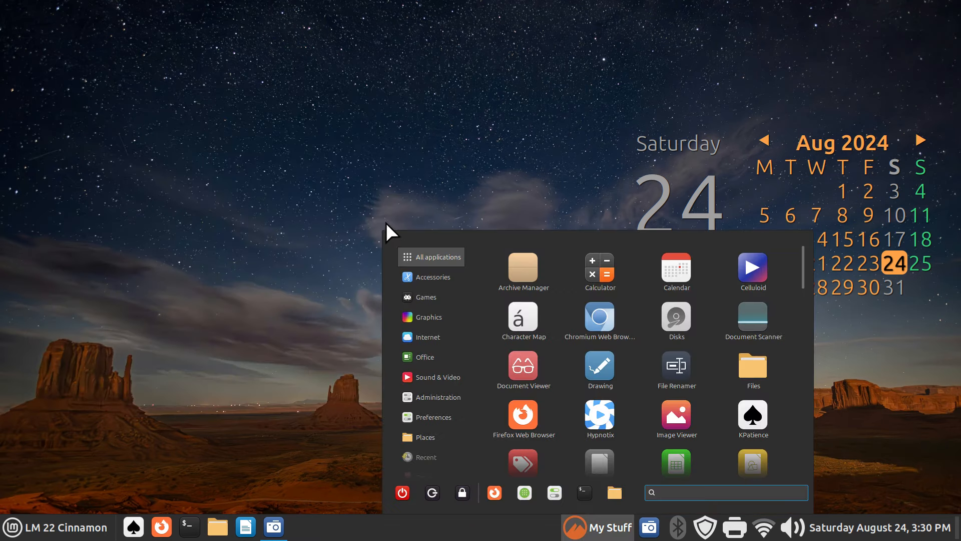
left_click_drag(385, 232, 311, 8)
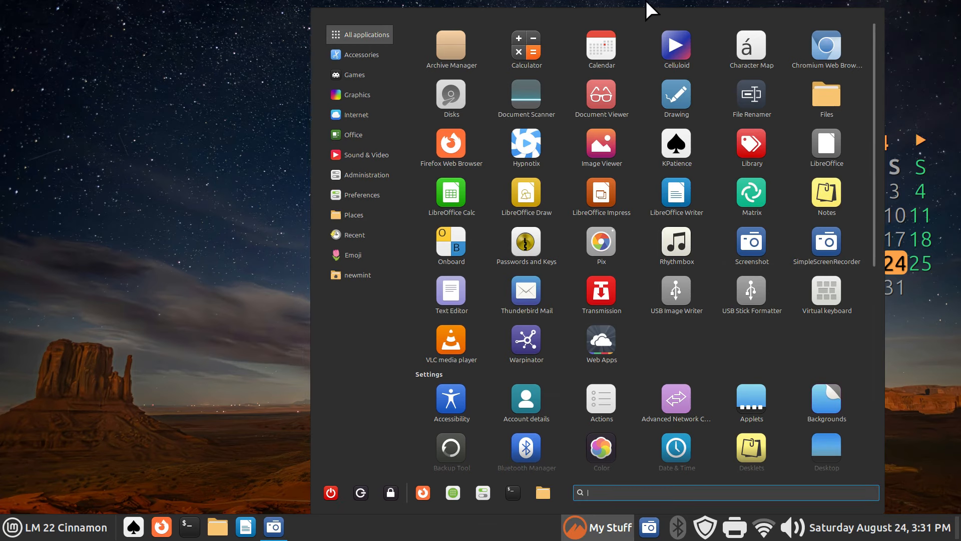
left_click(194, 380)
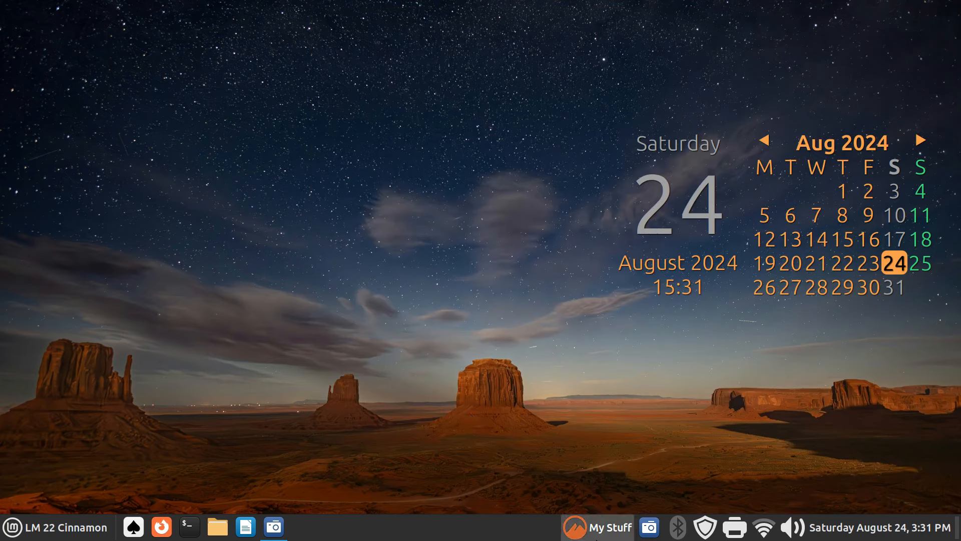
Set Cinnamenu's sidebar location to Top, close the settings, and view the menu with the new layout.
right_click(604, 529)
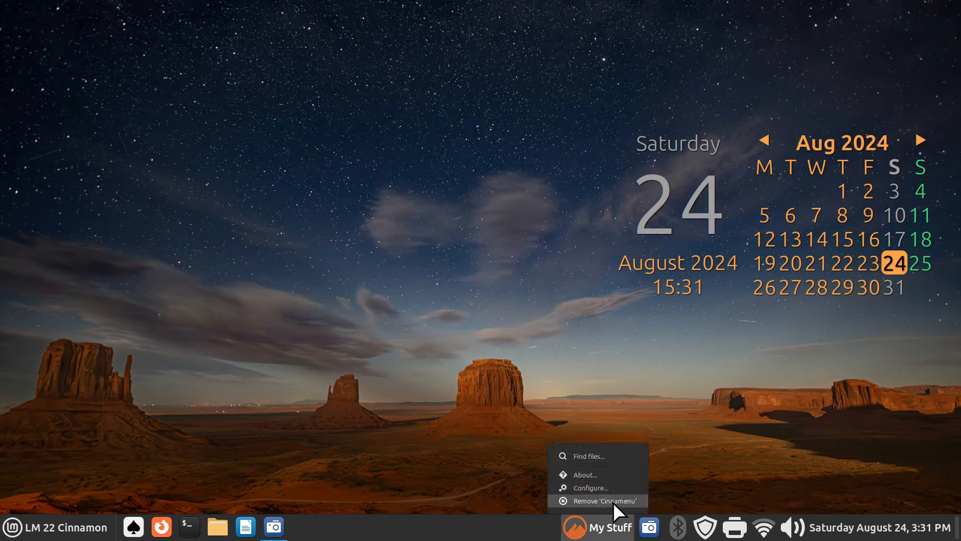
left_click(616, 486)
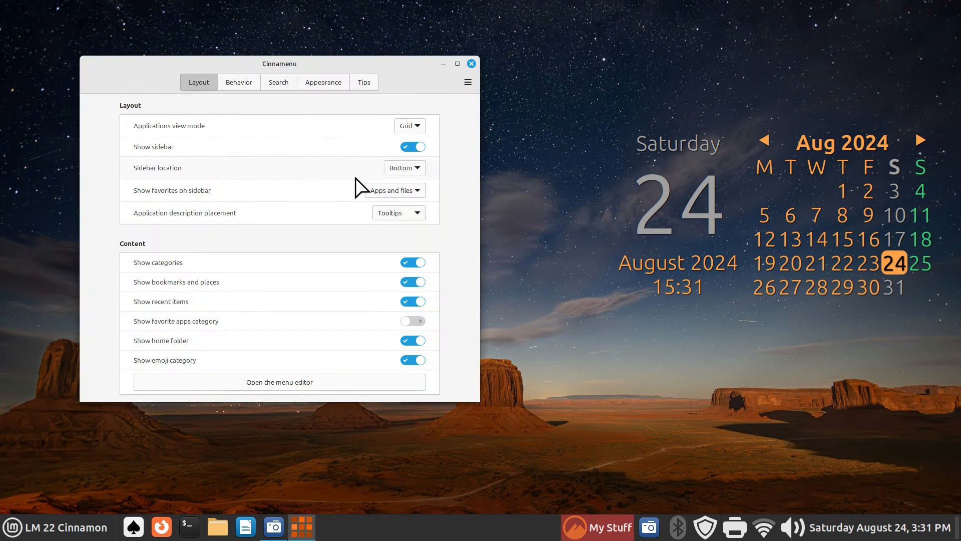
left_click(412, 169)
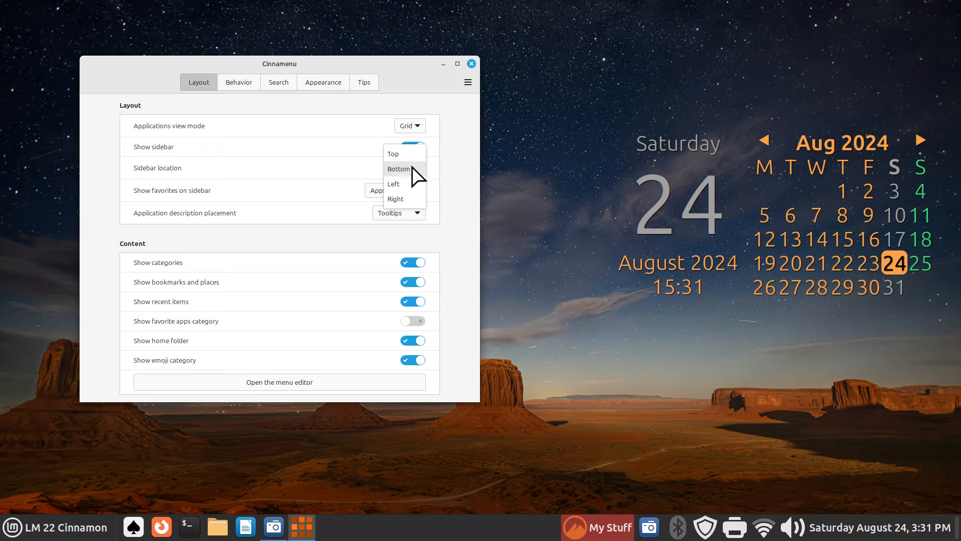
left_click(413, 152)
left_click(471, 63)
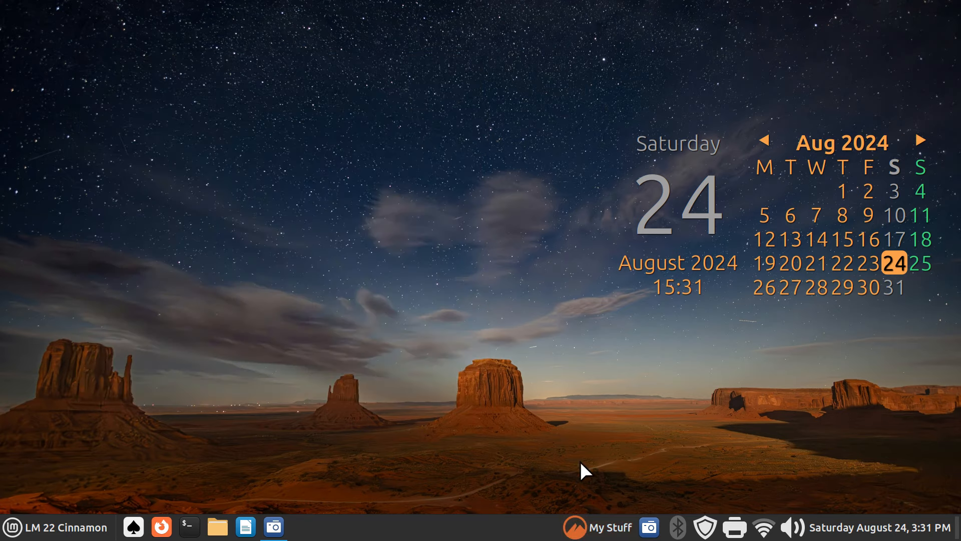
left_click(608, 527)
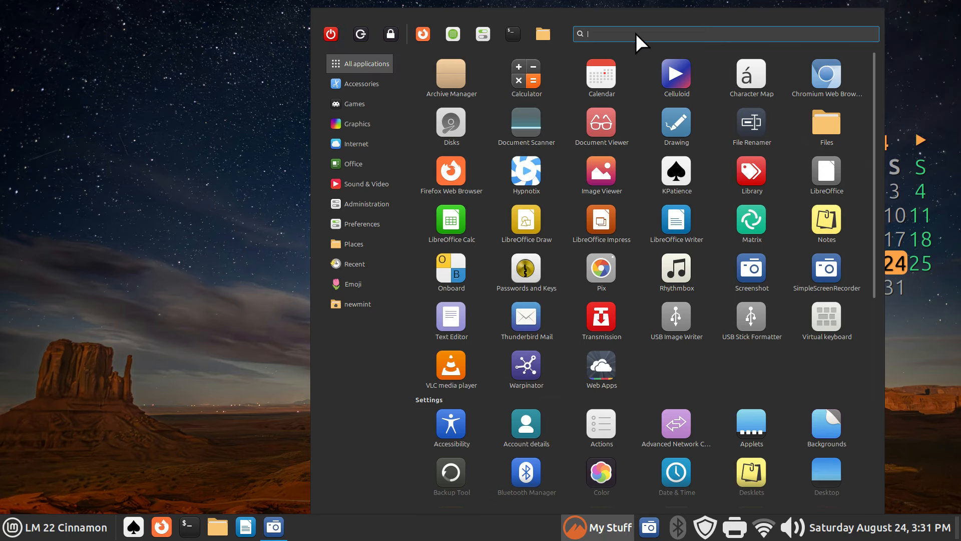
left_click(209, 177)
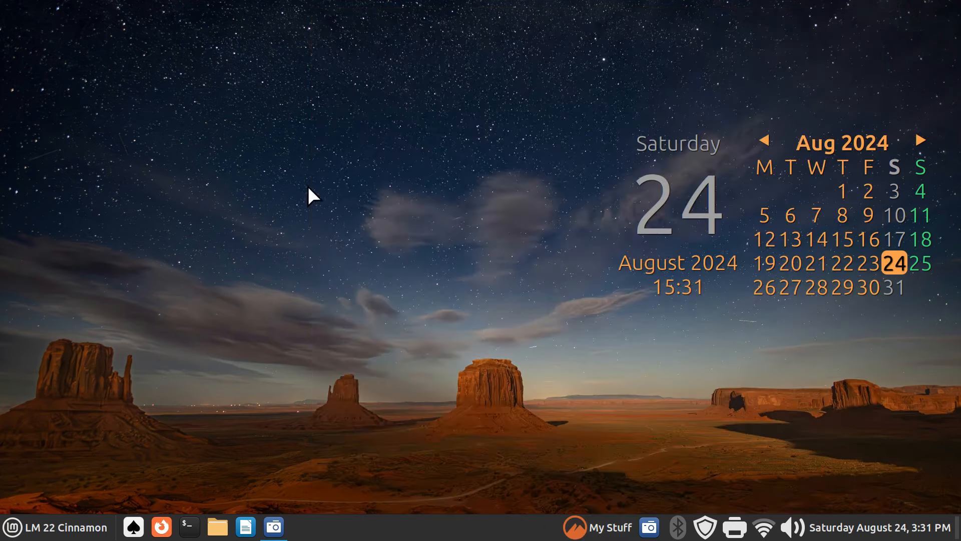
Enable panel edit mode, move the Cinnamenu applet past the clock to the far right end of the panel, and disable edit mode.
right_click(441, 533)
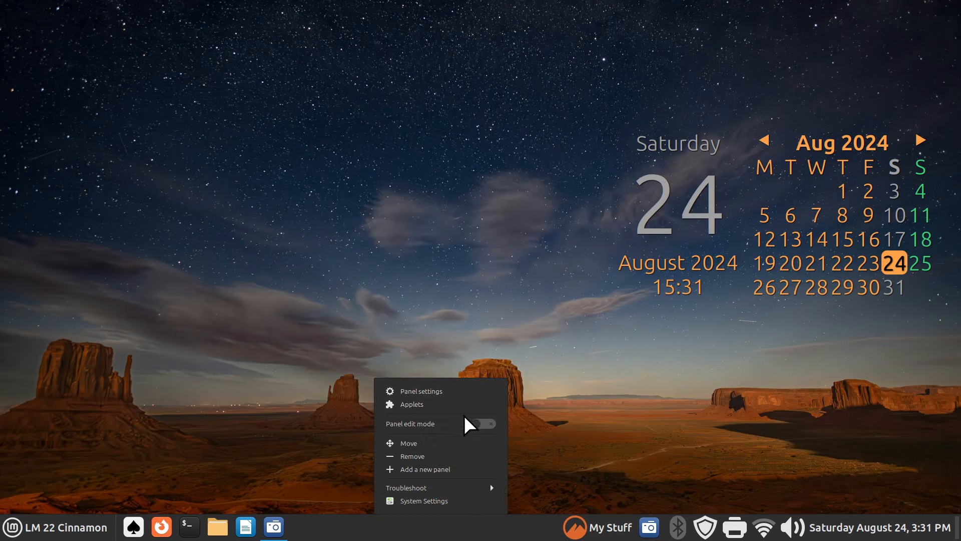
left_click(490, 424)
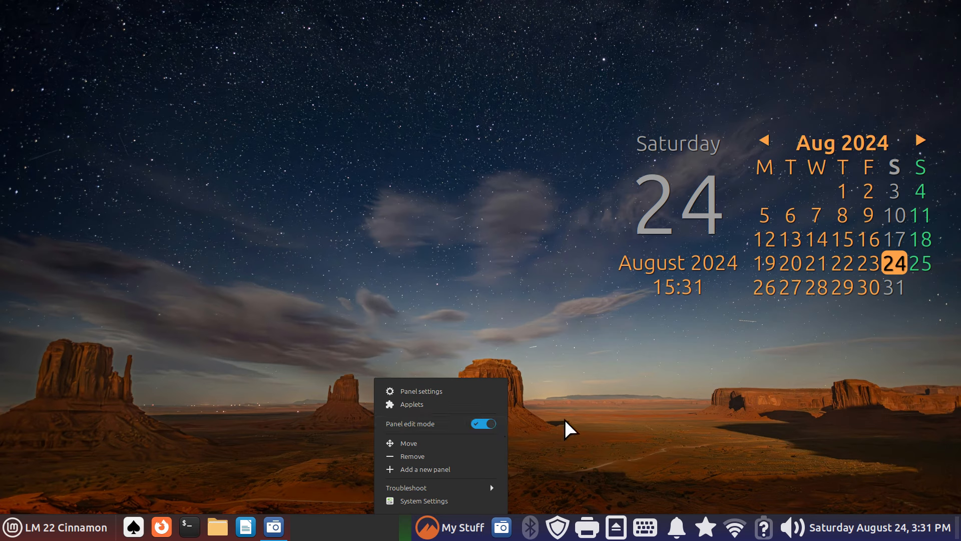
left_click(564, 423)
left_click_drag(435, 532, 957, 531)
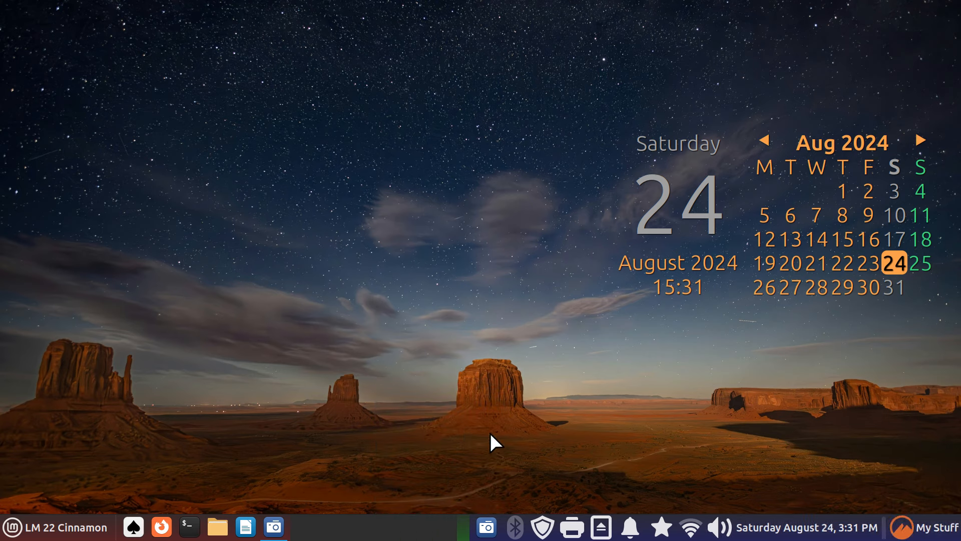
right_click(381, 535)
left_click(416, 424)
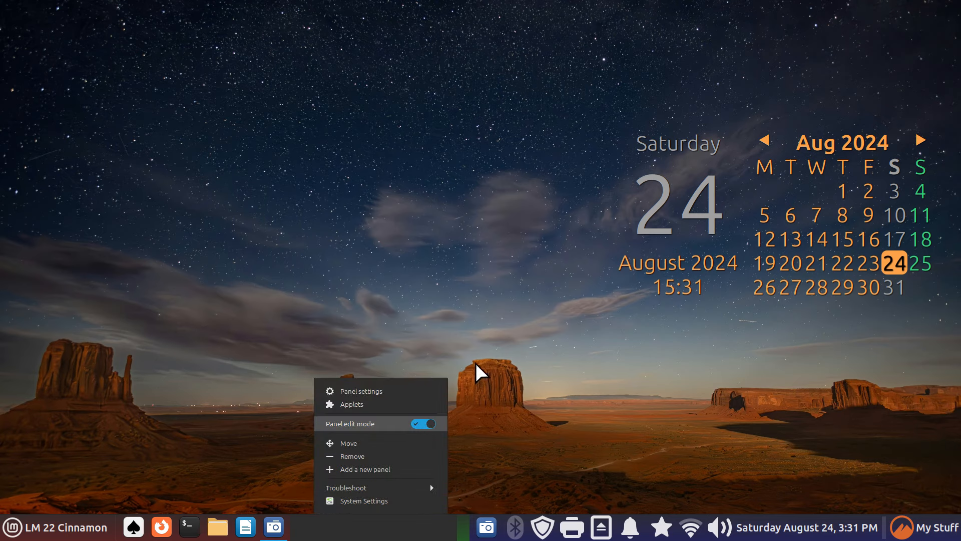
View the default Mint menu and the relocated Cinnamenu at opposite ends of the panel, closing each.
left_click(955, 526)
left_click(286, 305)
left_click(55, 527)
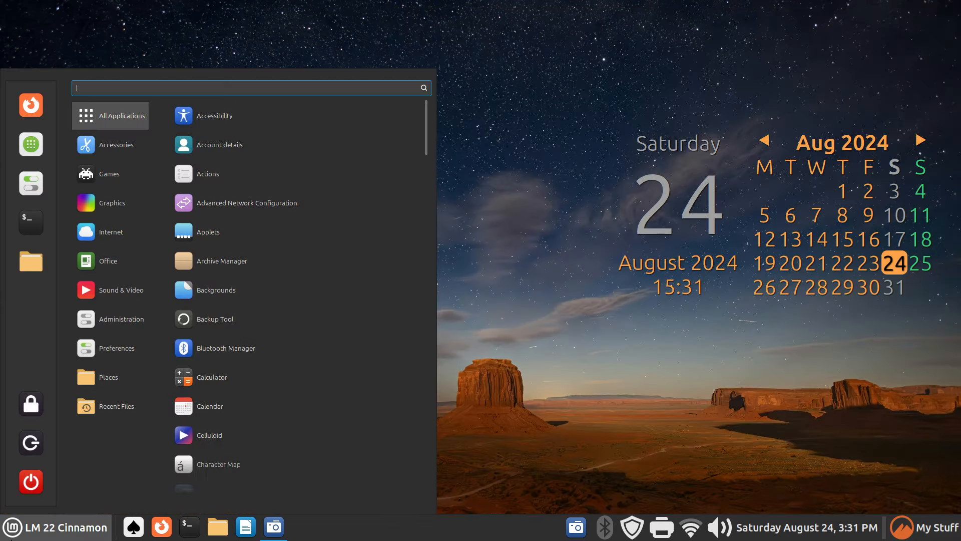
left_click(615, 327)
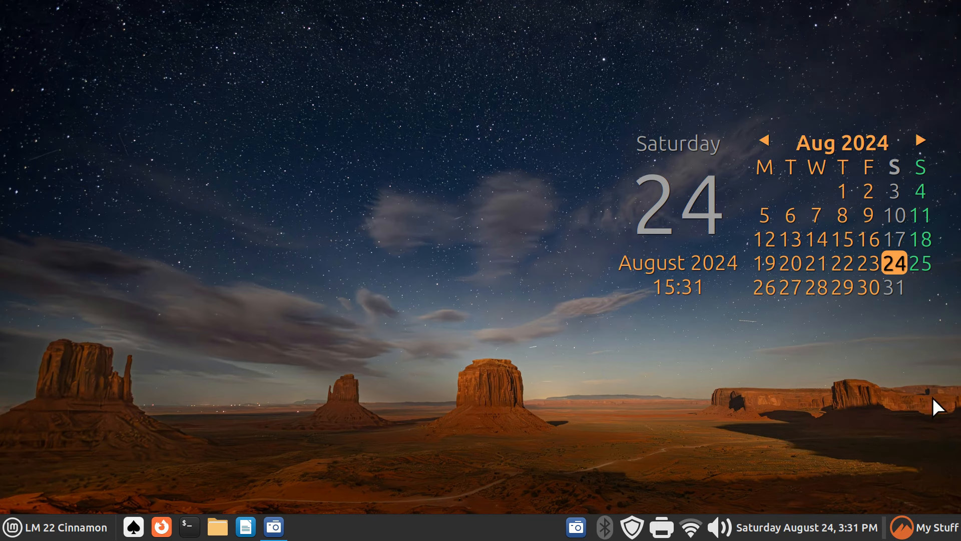
left_click(925, 535)
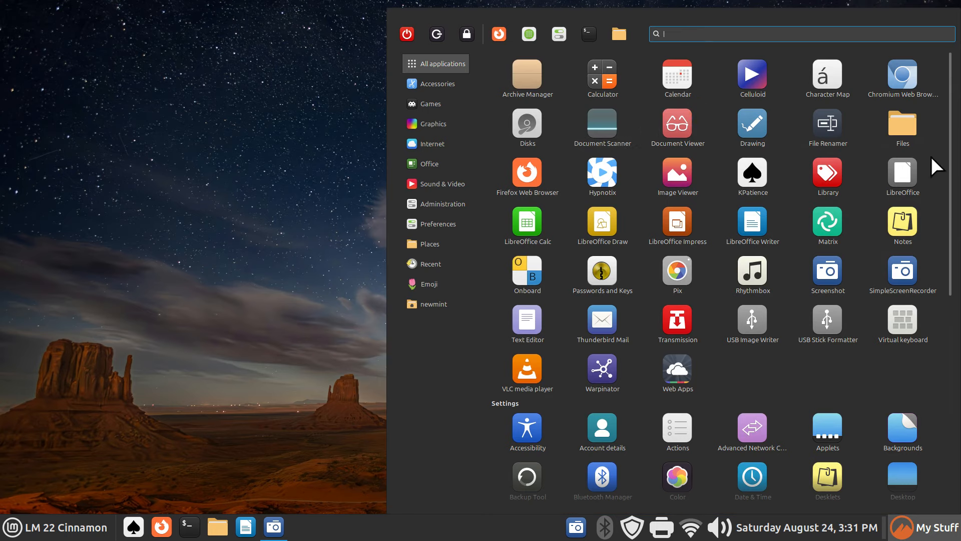
left_click(190, 244)
Reset Cinnamenu by removing it from the panel and adding it again in the applet manager, and close the manager.
right_click(458, 535)
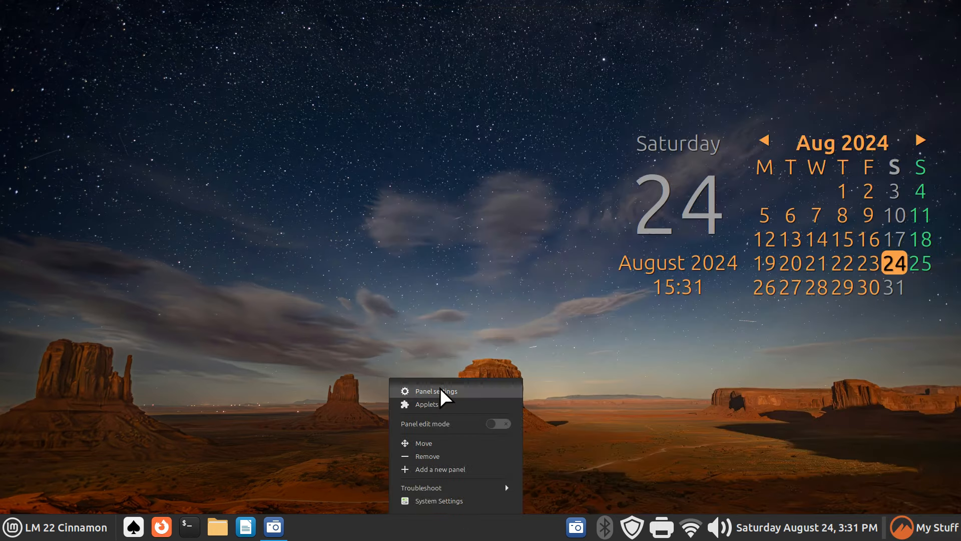
left_click(437, 416)
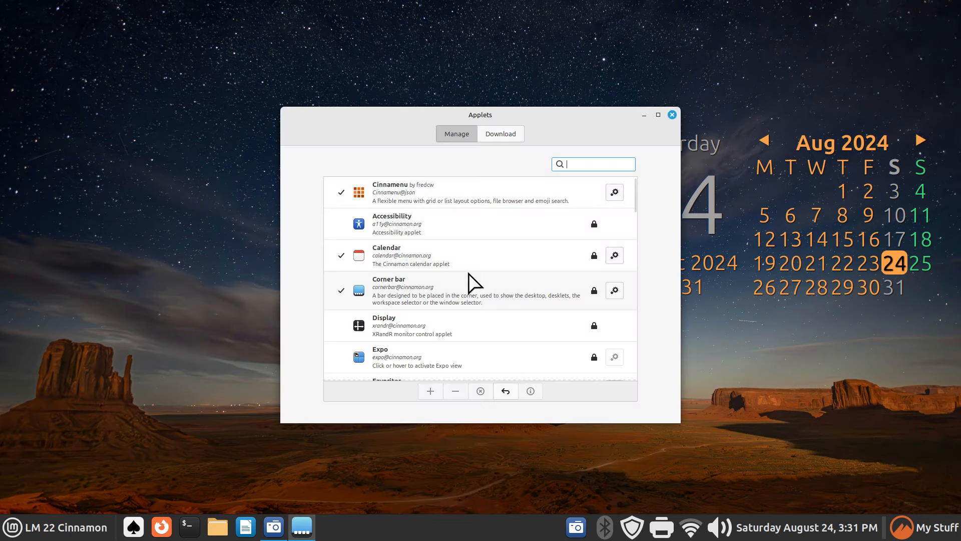
left_click(431, 193)
left_click(456, 391)
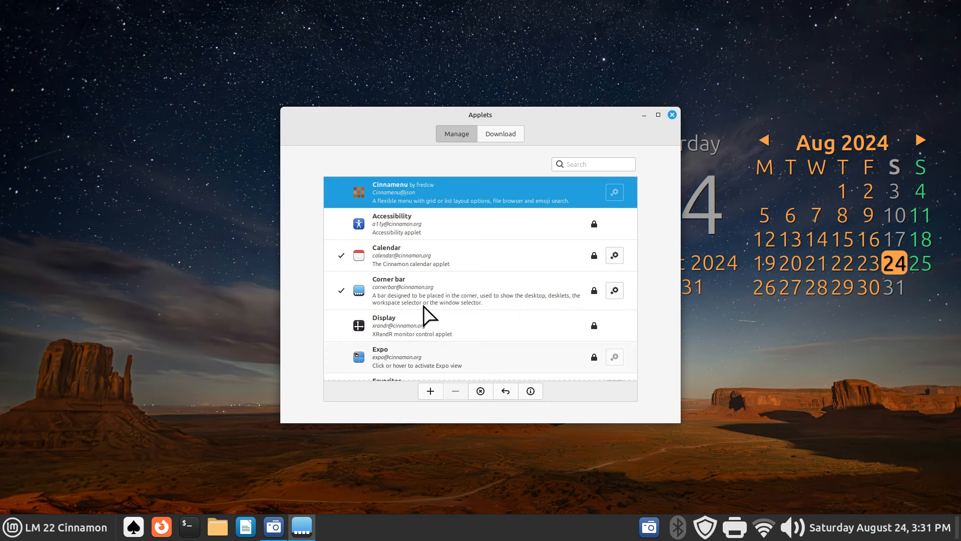
left_click(439, 393)
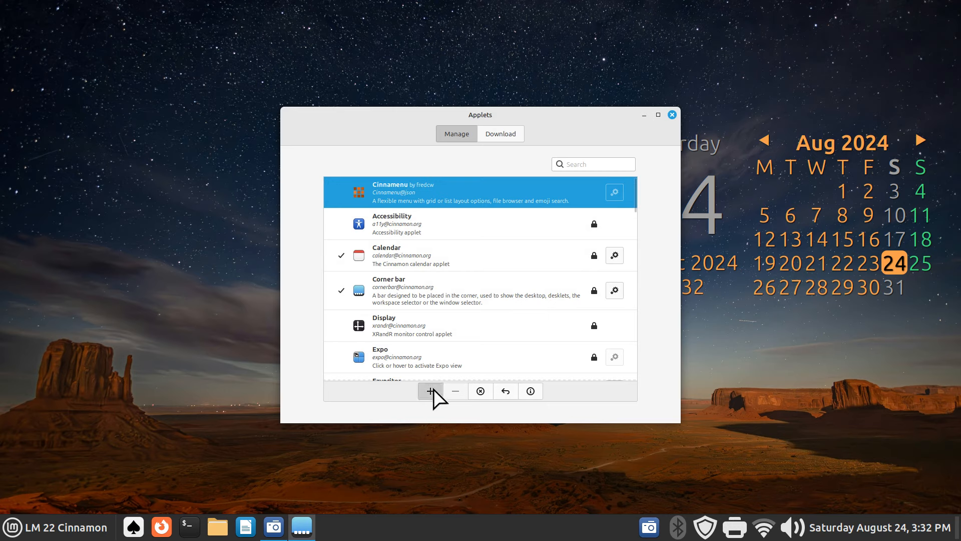
left_click(673, 115)
Open the re-added Cinnamenu, enlarge its menu upward while keeping four icon columns, scroll through the applications, and close it.
left_click(600, 527)
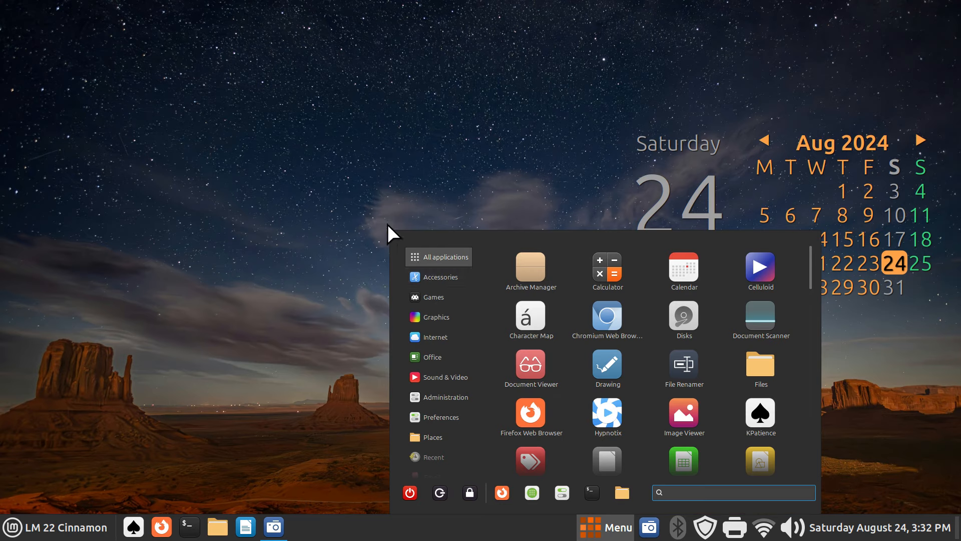
left_click_drag(396, 238, 384, 91)
scroll(649, 453, "down", 1)
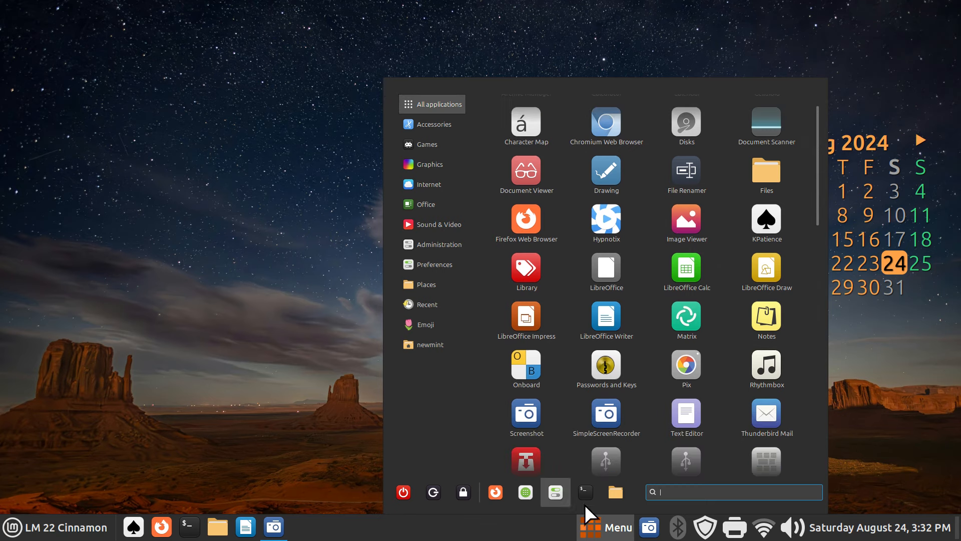
left_click(313, 353)
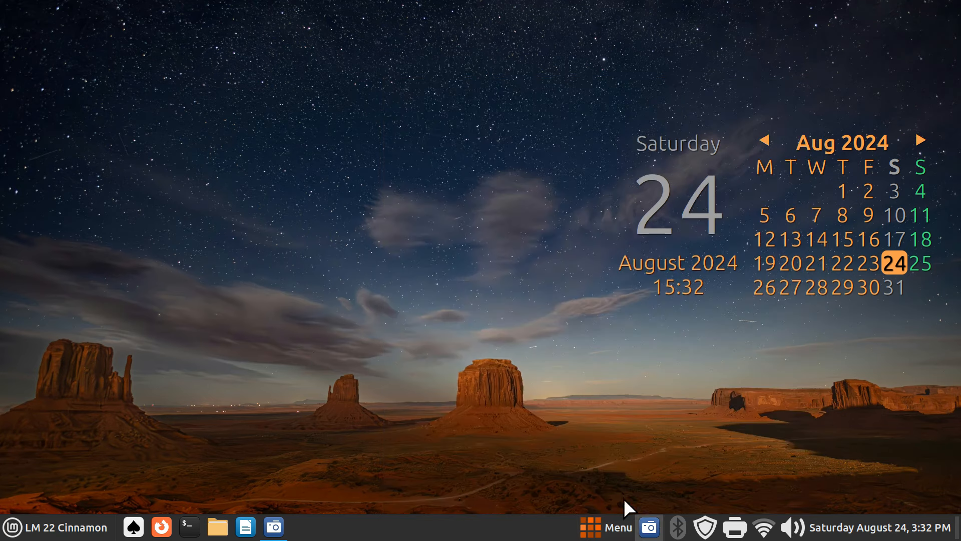
View the layout settings of the re-added Cinnamenu applet and close them.
right_click(596, 534)
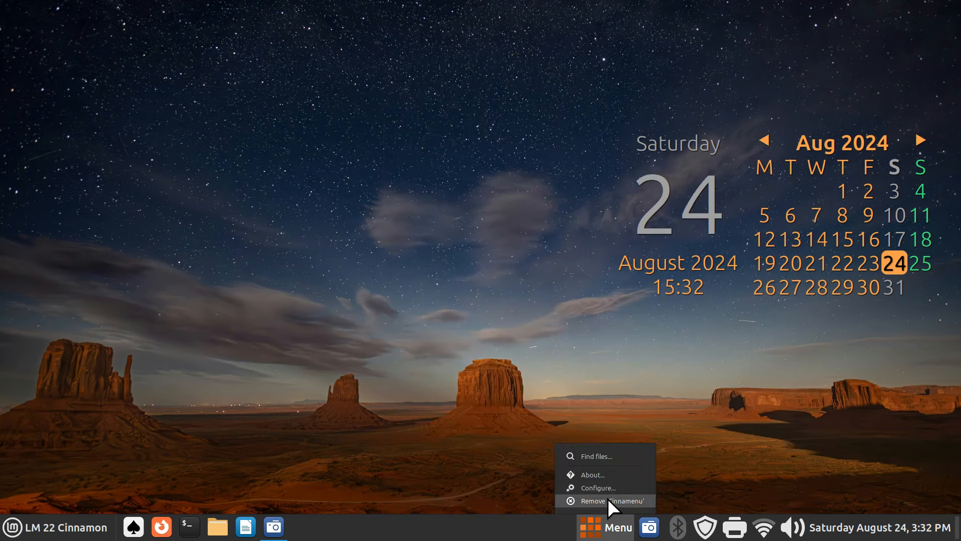
left_click(611, 490)
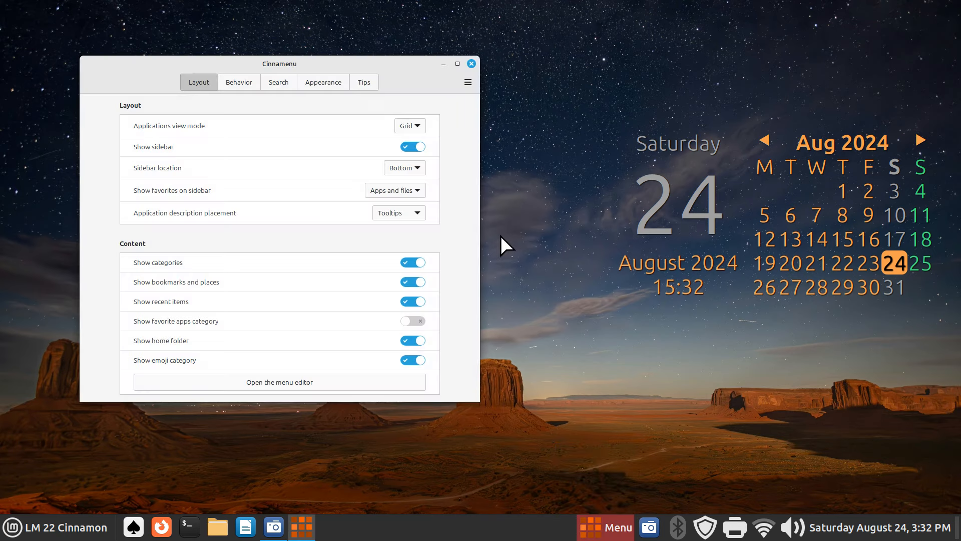
left_click(476, 64)
Remove the Cinnamenu applet from the panel and confirm the removal.
right_click(604, 530)
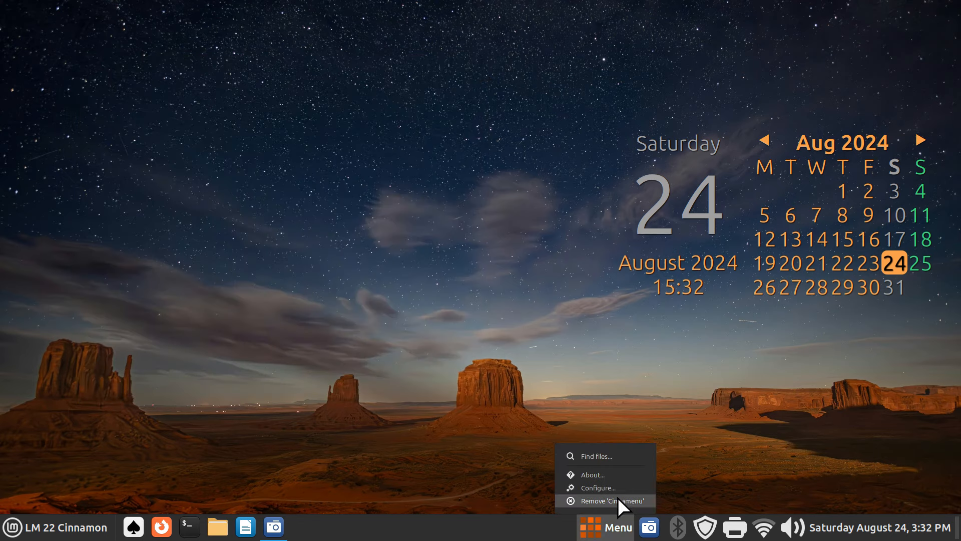
left_click(618, 500)
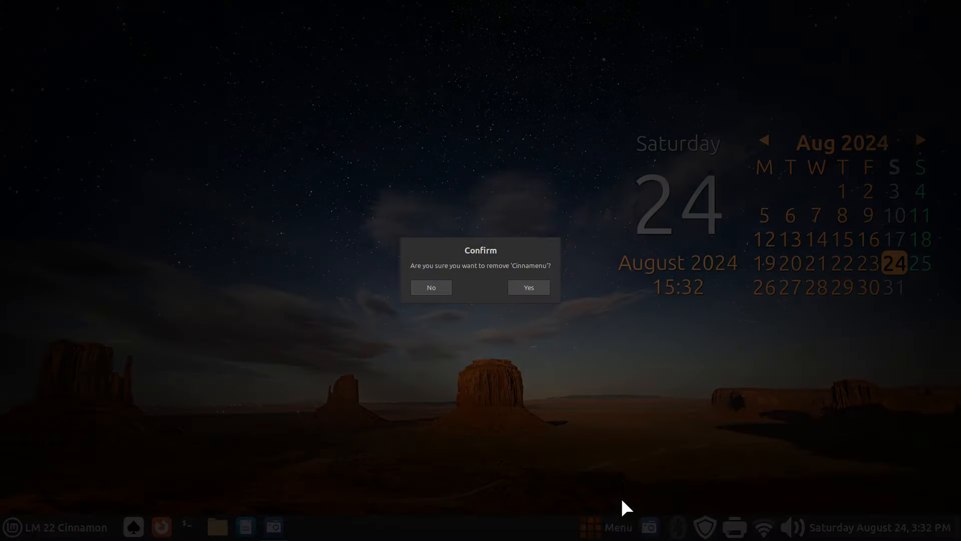
left_click(529, 287)
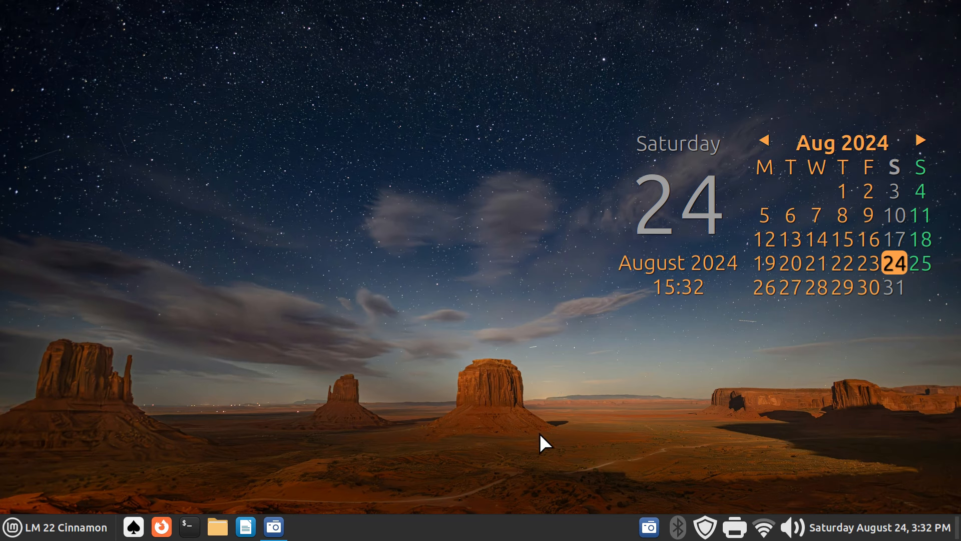
Search the downloadable applets for "caps" and view the web page of Lock keys indicator with notifications, closing the browser.
right_click(516, 531)
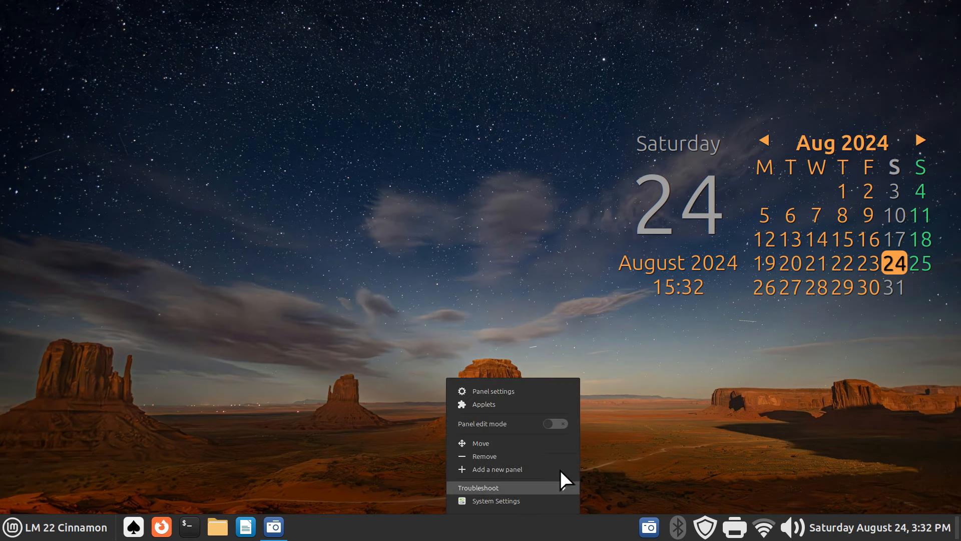
left_click(534, 403)
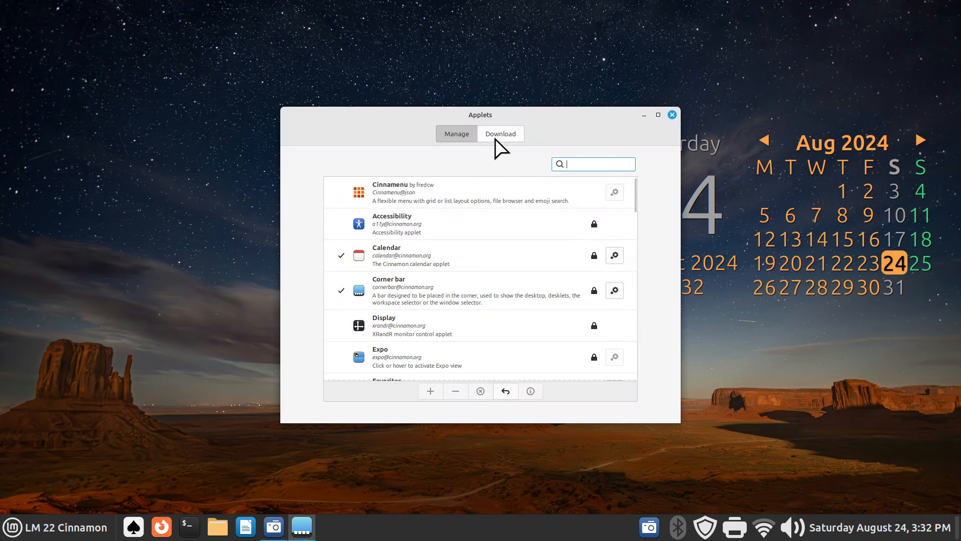
left_click(498, 137)
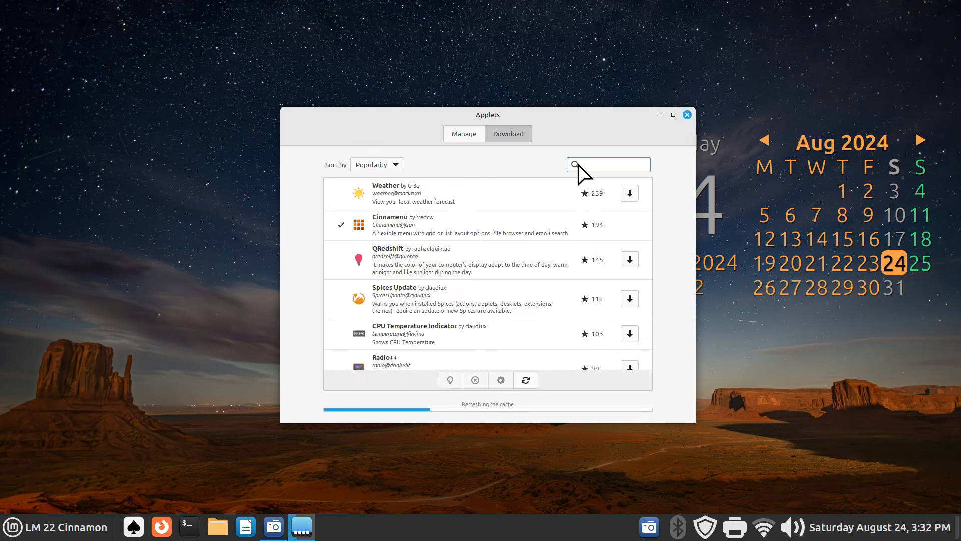
type("caps")
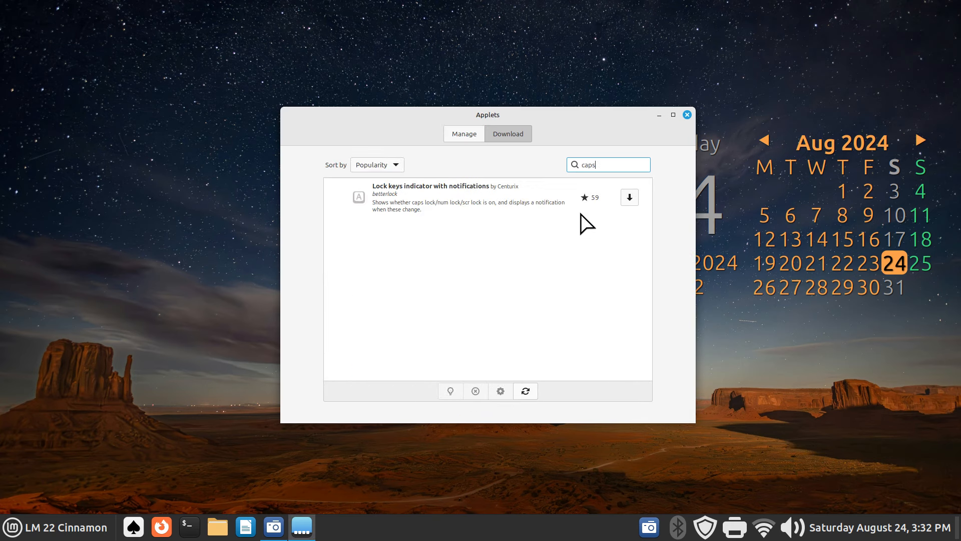
left_click(460, 198)
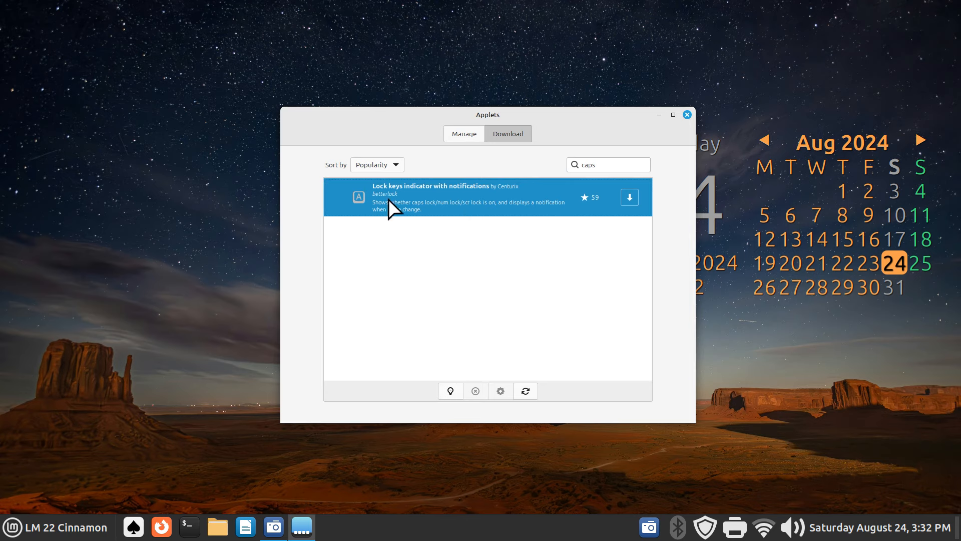
left_click(450, 391)
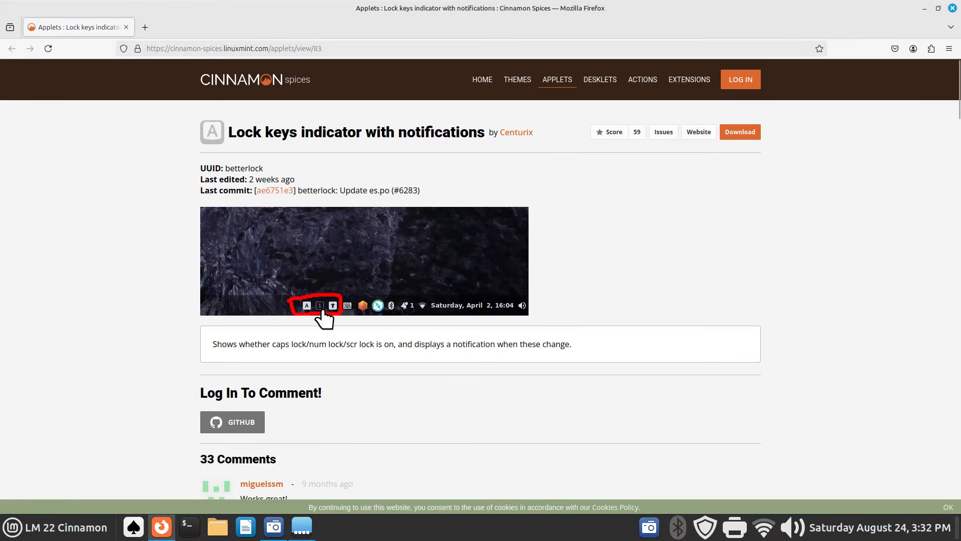
left_click(953, 8)
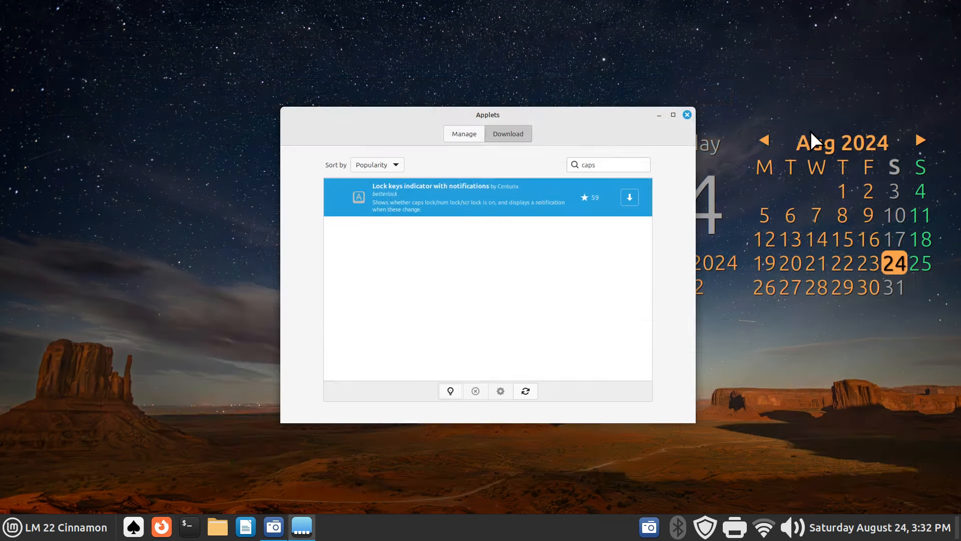
Download the Lock keys indicator with notifications applet, add it to the panel, and close the applet manager.
left_click(631, 199)
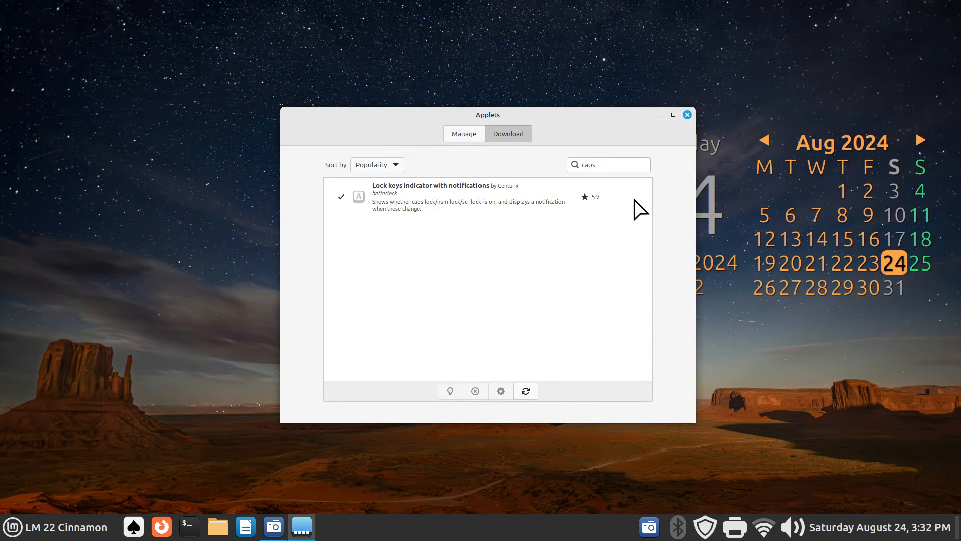
left_click(461, 135)
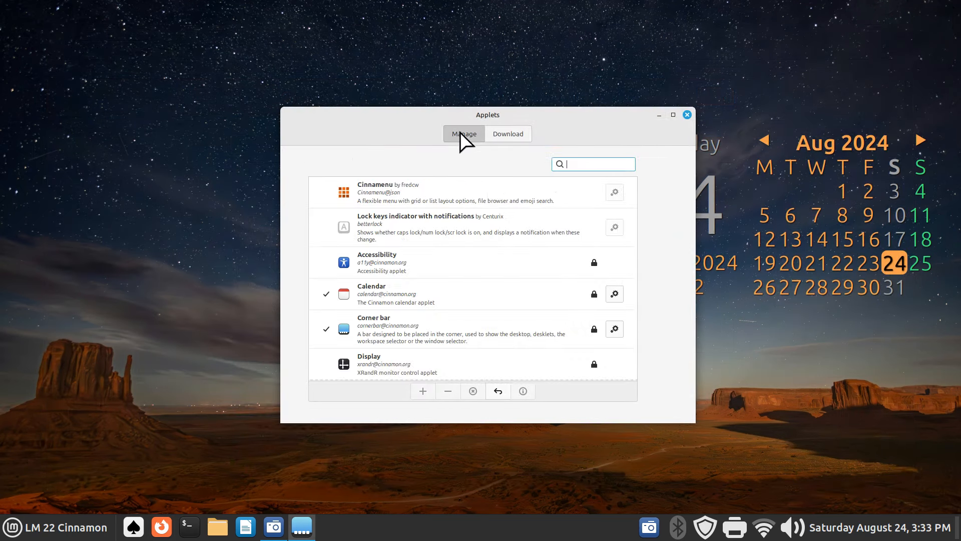
left_click(382, 231)
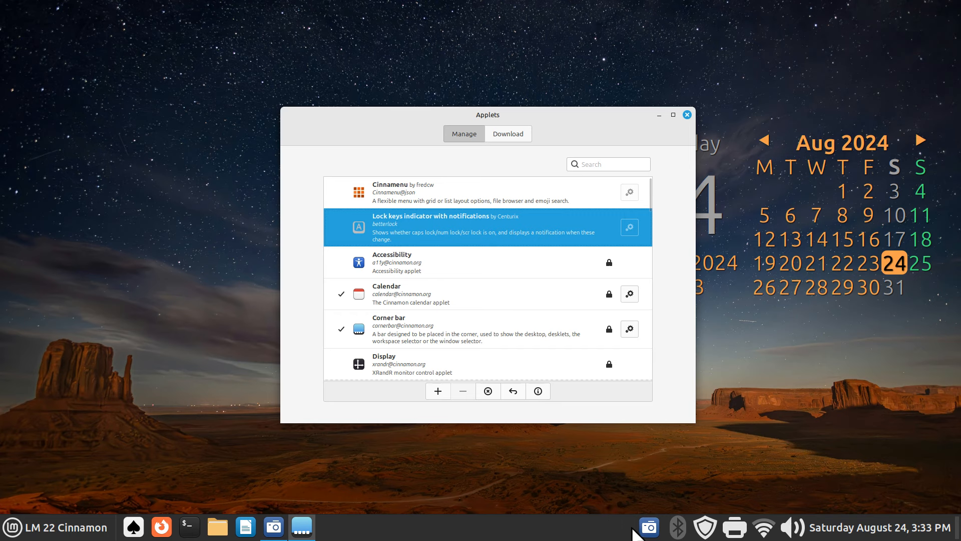
left_click(438, 391)
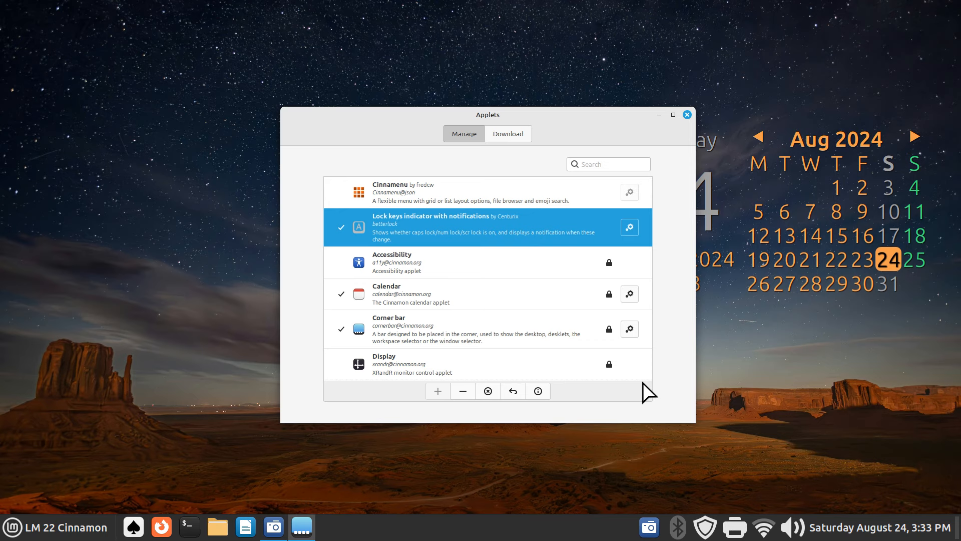
left_click(688, 114)
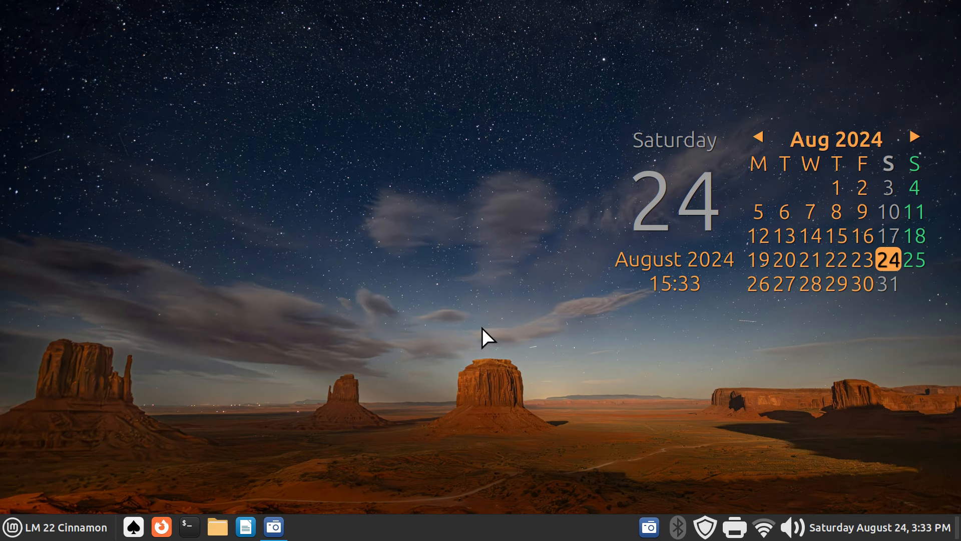
Toggle Num Lock, and turn off the visual indicator on Caps and Num Lock in the accessibility keyboard settings.
key("Num_Lock")
right_click(379, 533)
left_click(389, 503)
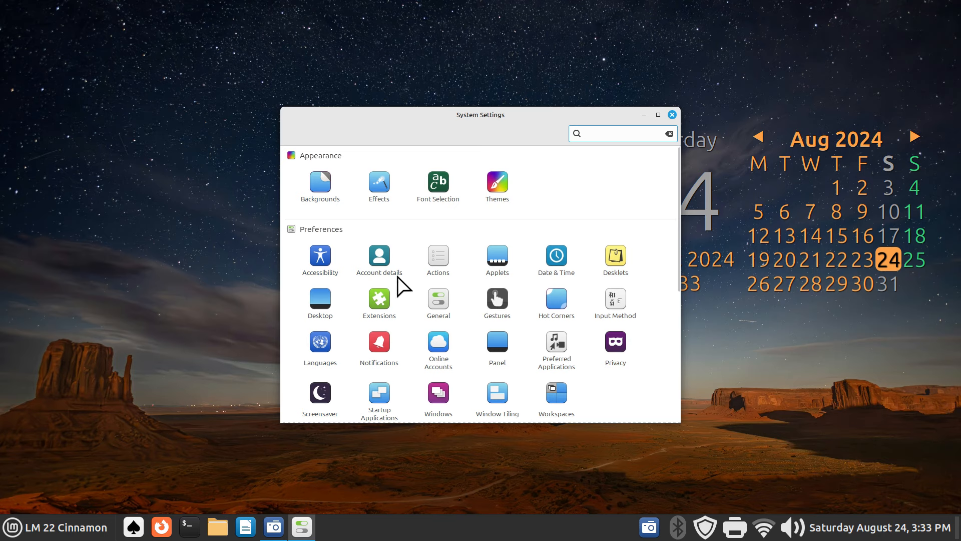
left_click(318, 255)
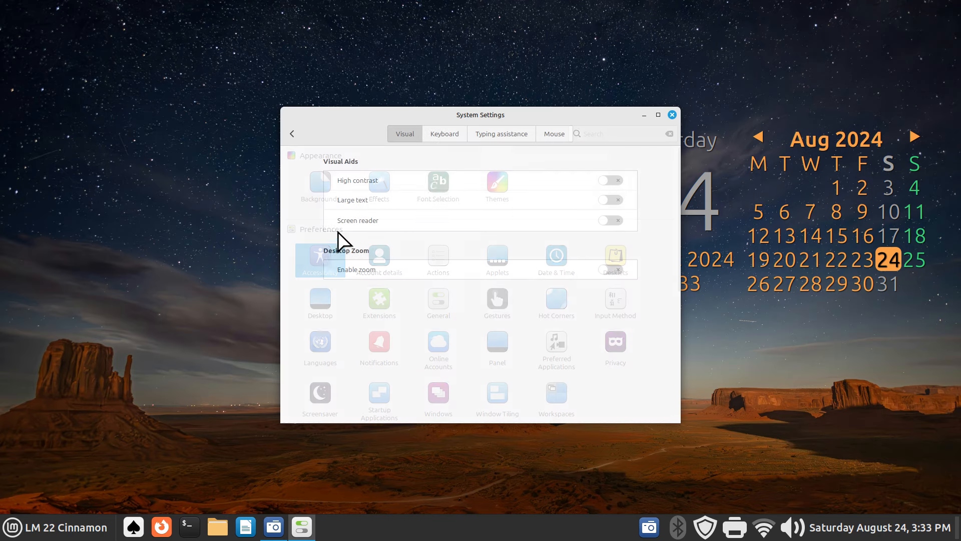
left_click(448, 140)
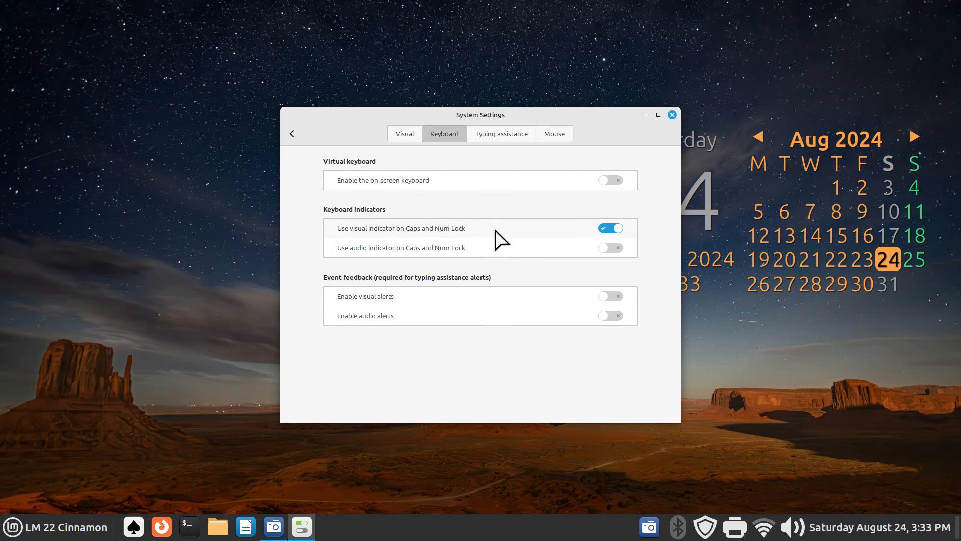
left_click(605, 226)
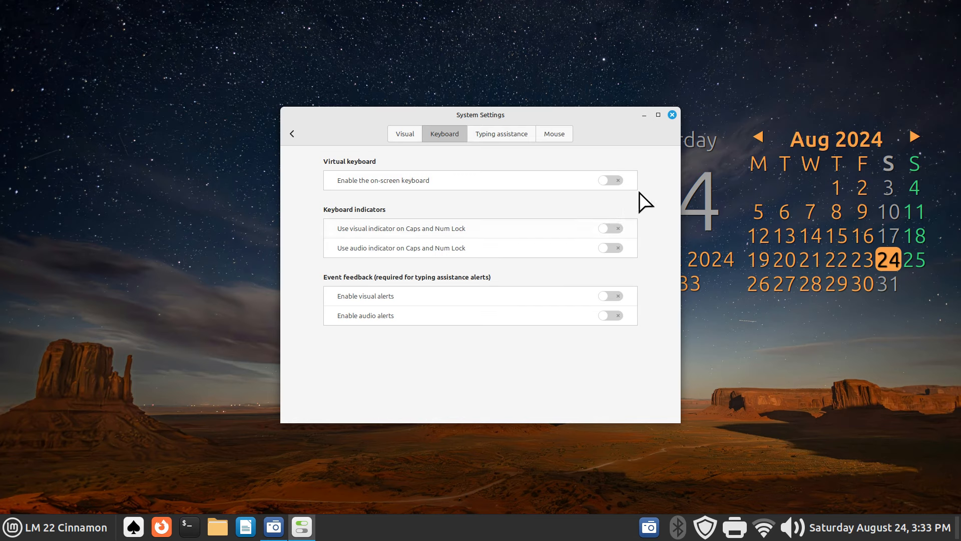
left_click(672, 115)
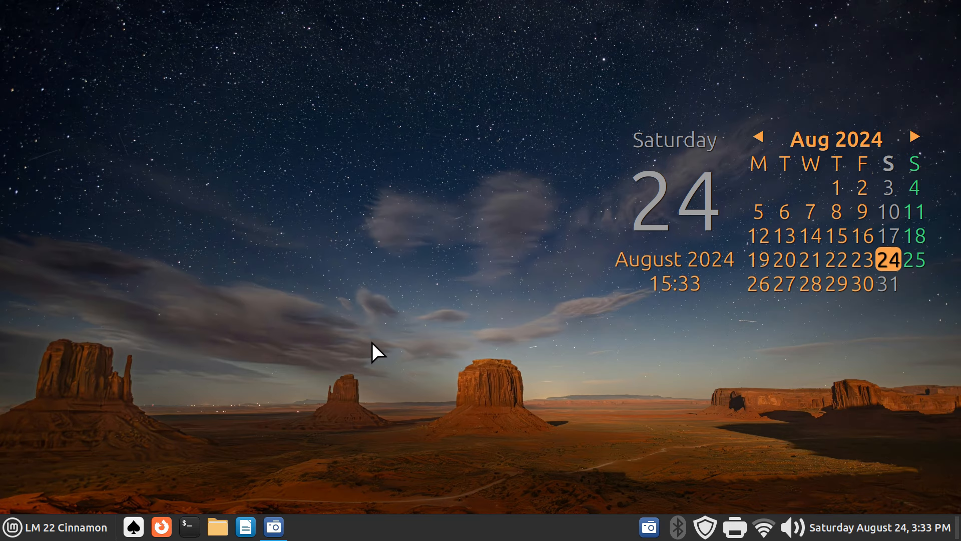
Turn the visual indicator on Caps and Num Lock back on in the accessibility keyboard settings and close them.
right_click(376, 532)
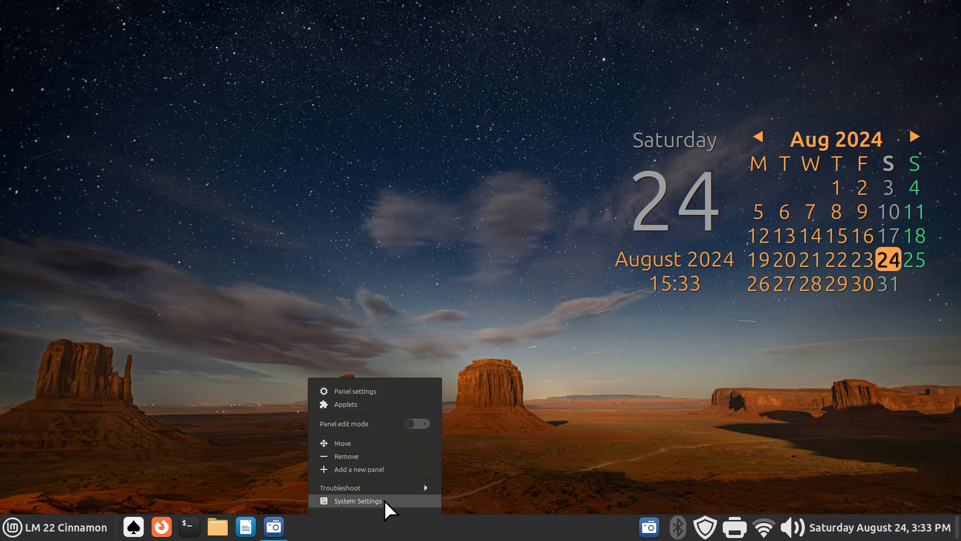
left_click(385, 500)
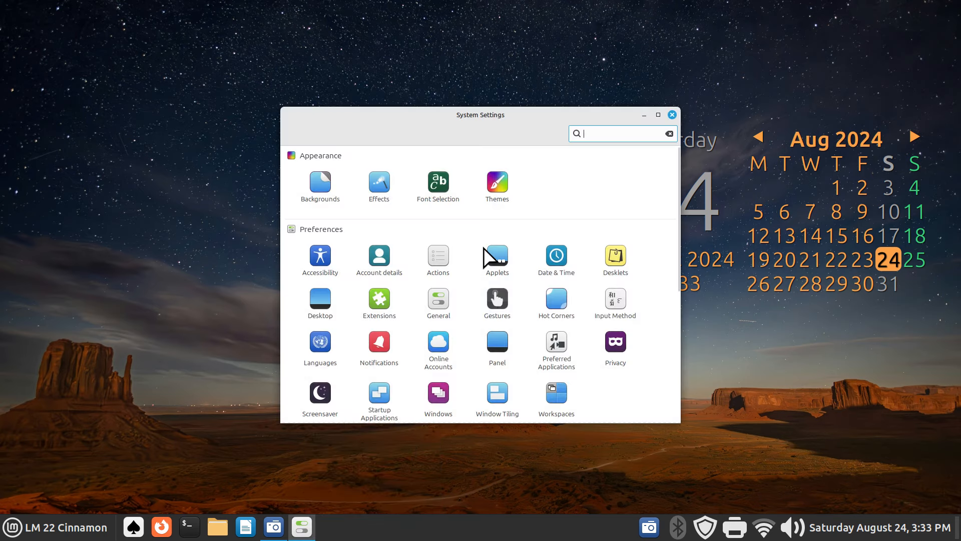
left_click(327, 257)
left_click(445, 133)
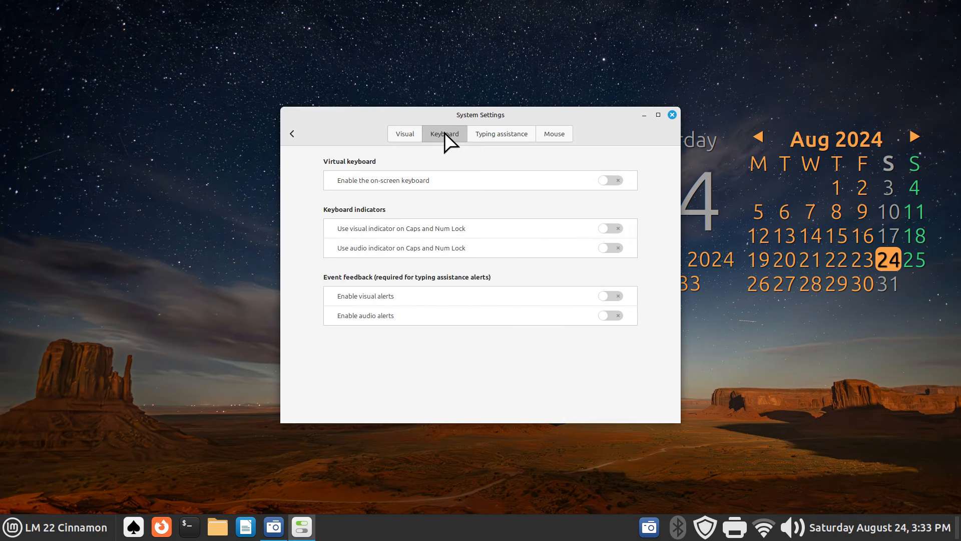
left_click(616, 228)
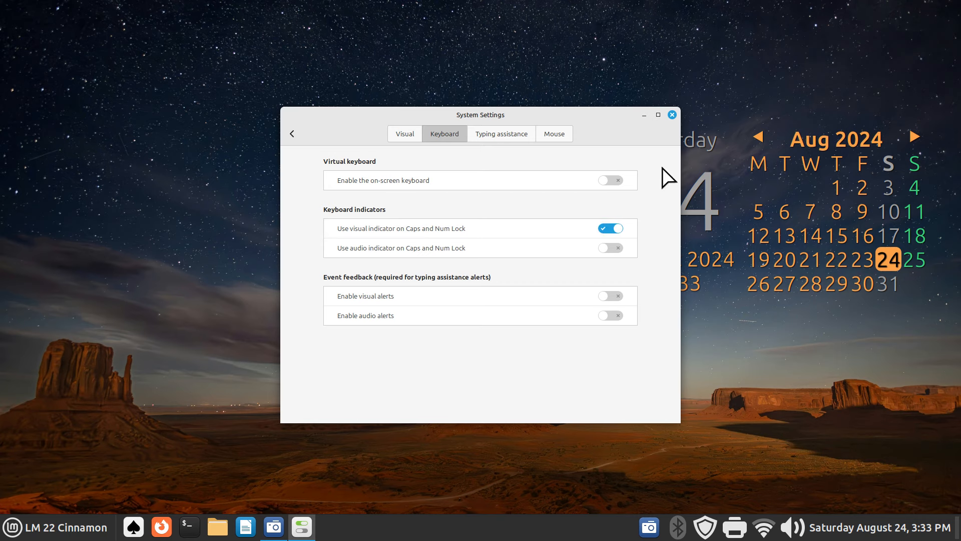
left_click(672, 114)
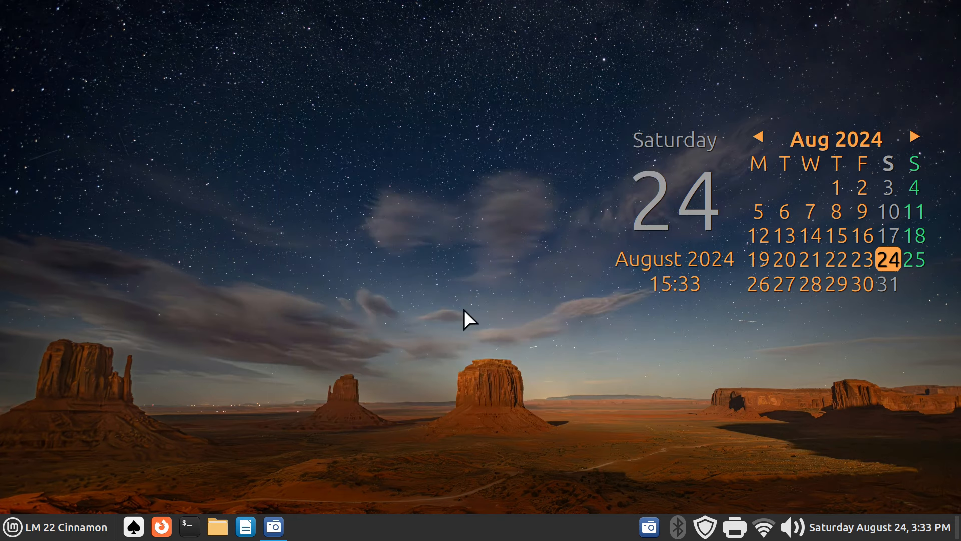
Toggle Caps Lock repeatedly to view its on-screen indicator.
key("Caps_Lock")
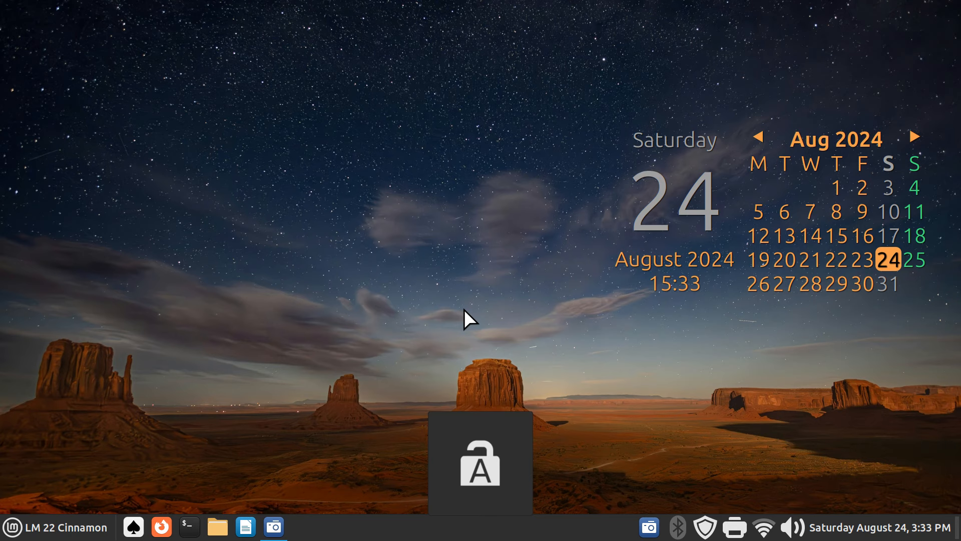
key("Caps_Lock")
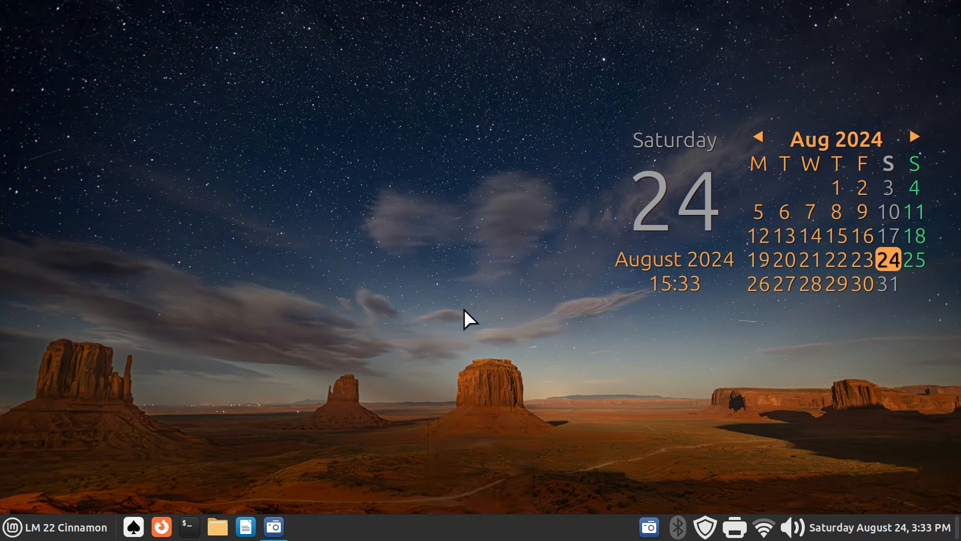
key("Caps_Lock")
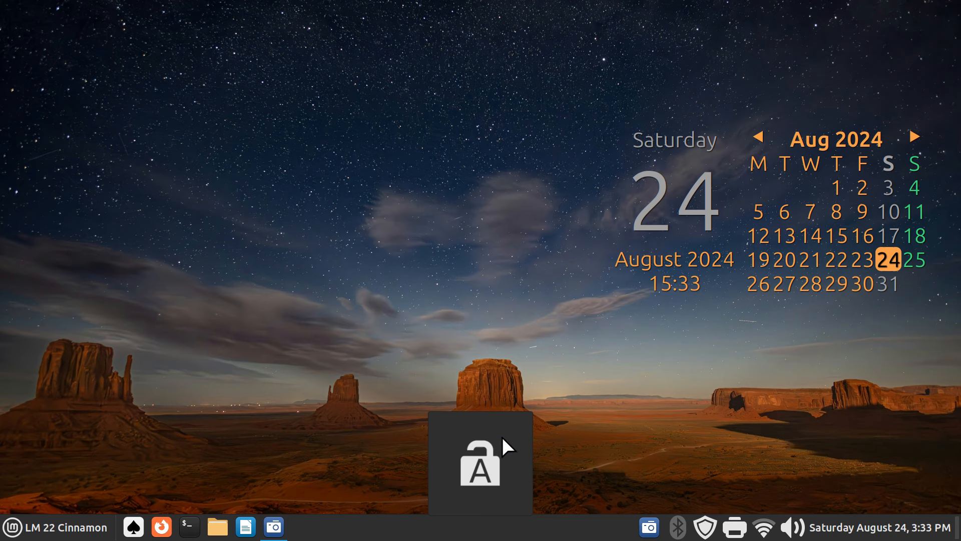
Set the media keys OSD size to Large in the notification settings and close System Settings.
right_click(429, 528)
left_click(427, 502)
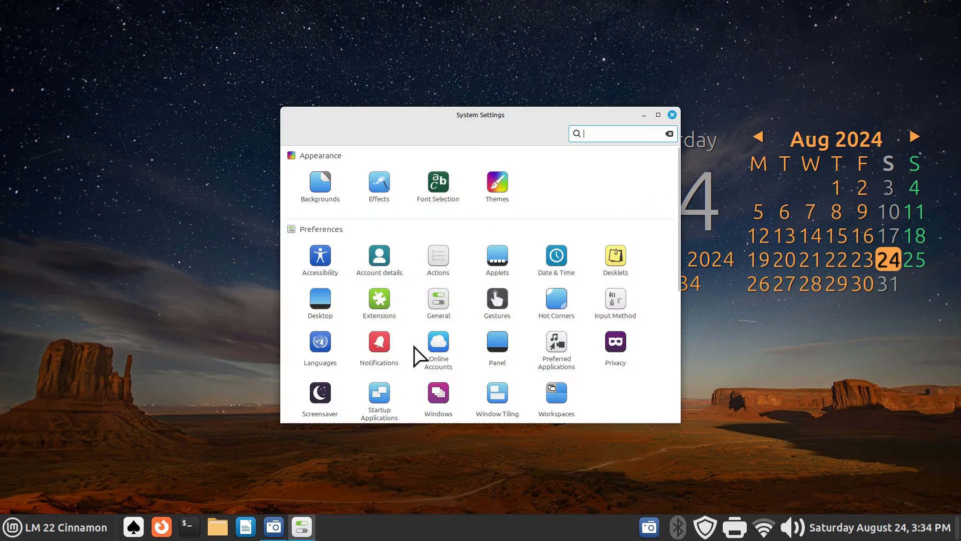
left_click(386, 353)
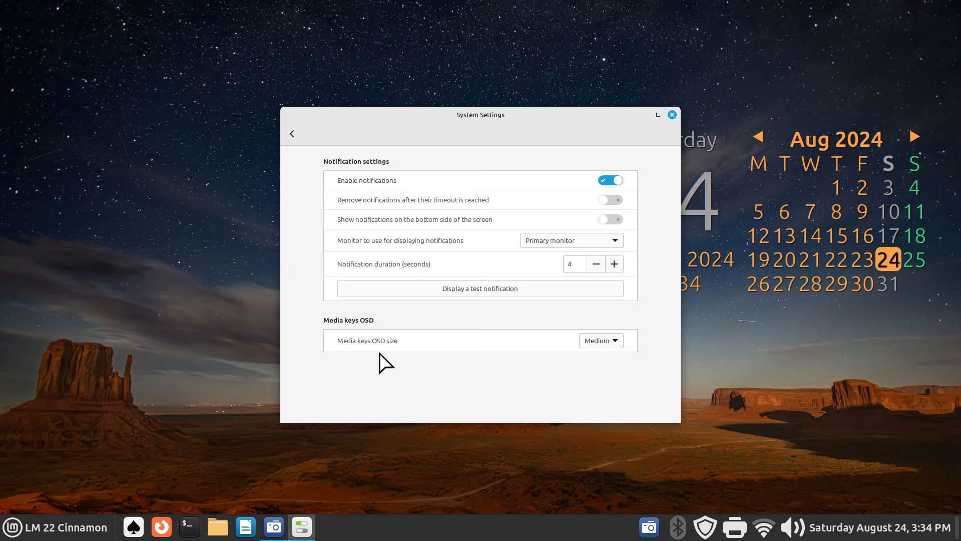
left_click(602, 342)
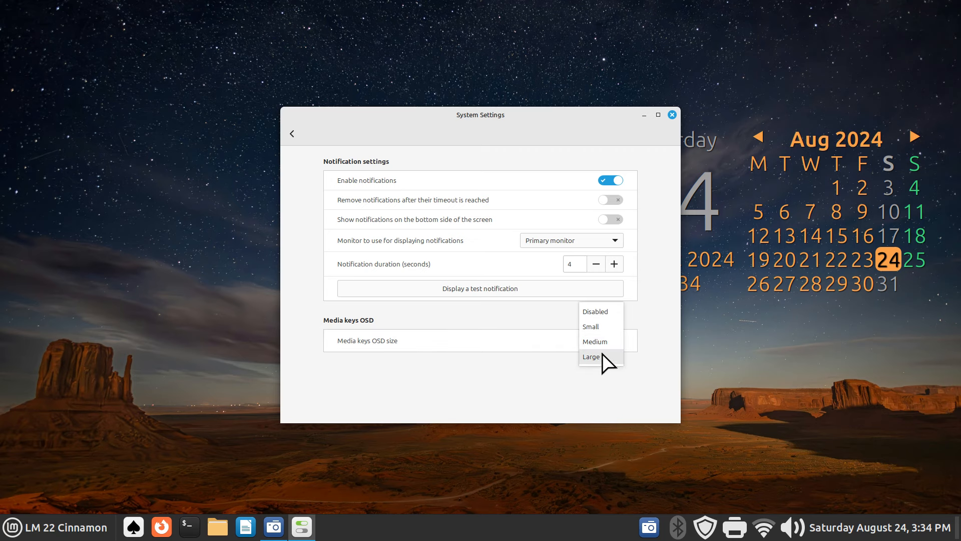
left_click(602, 357)
left_click(672, 114)
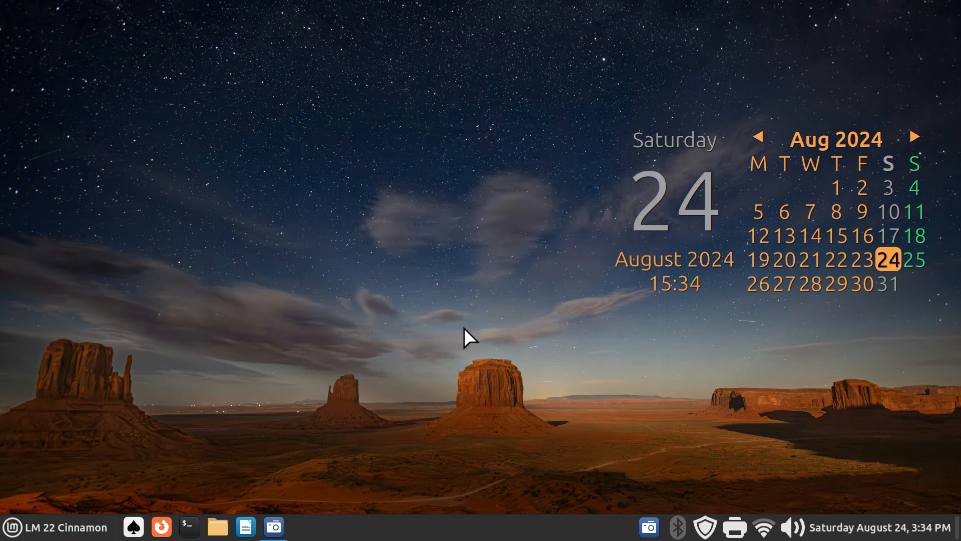
Toggle Caps Lock and Num Lock to check the on-screen indicator at the Large OSD size.
key("Caps_Lock")
key("Caps_Lock")
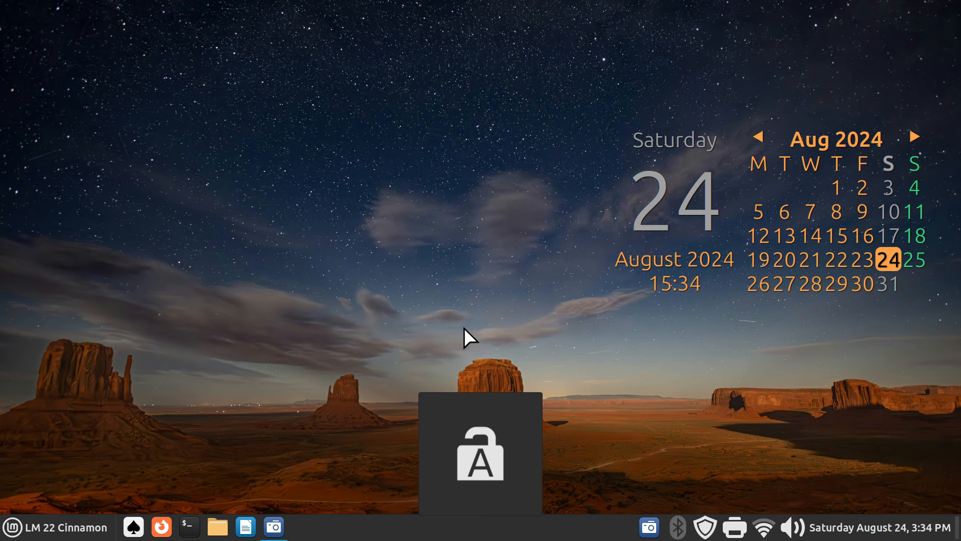
key("Num_Lock")
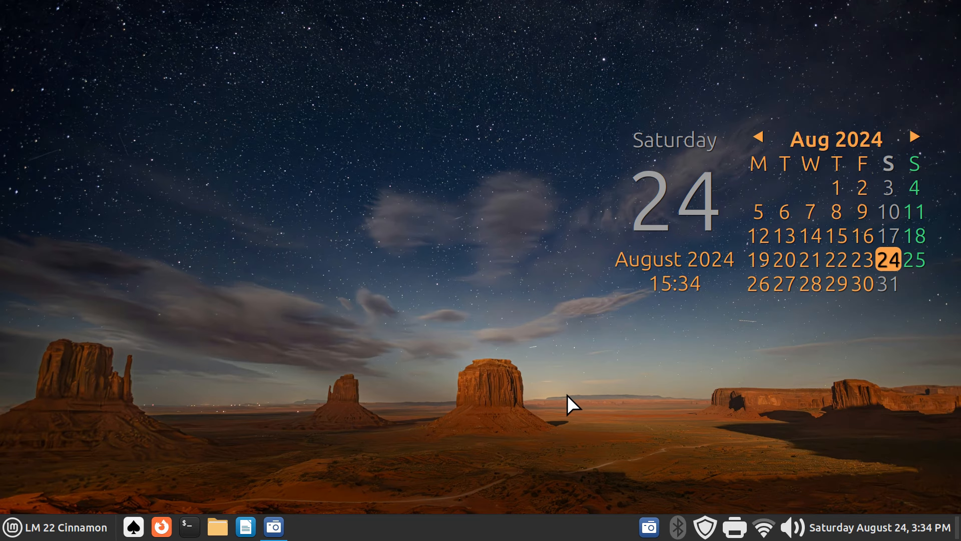
Enable notifications, the caps lock indicator and the num lock indicator for the Lock keys indicator with notifications applet, and close its settings and Applets.
right_click(488, 535)
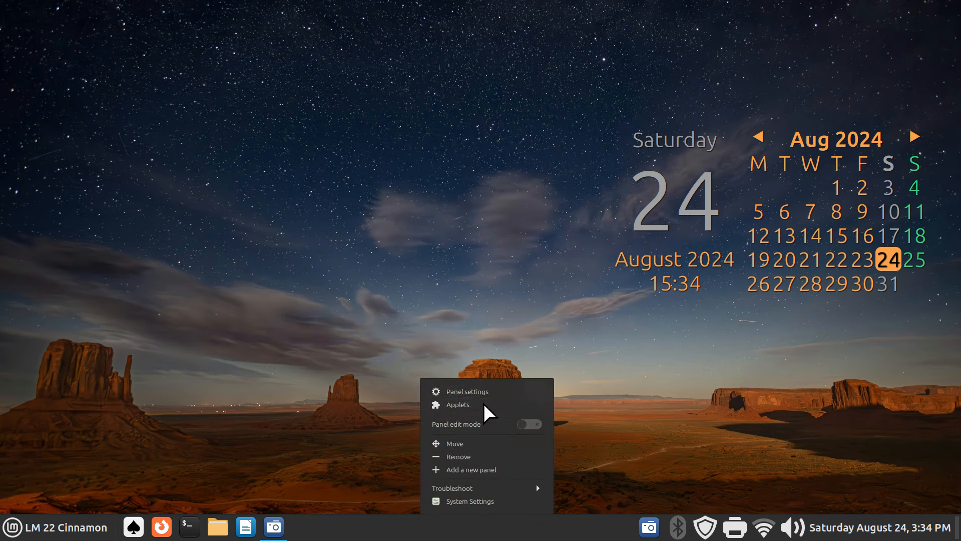
left_click(485, 404)
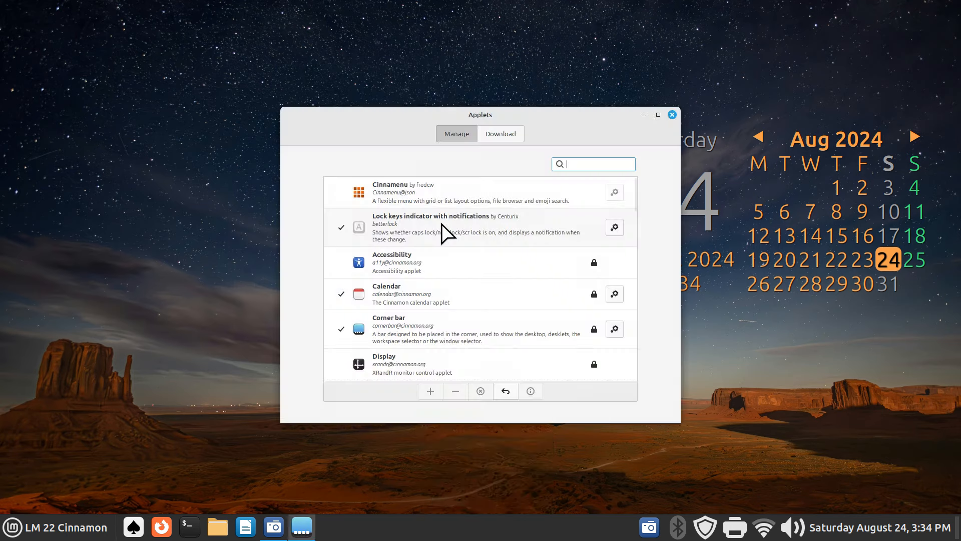
left_click(389, 223)
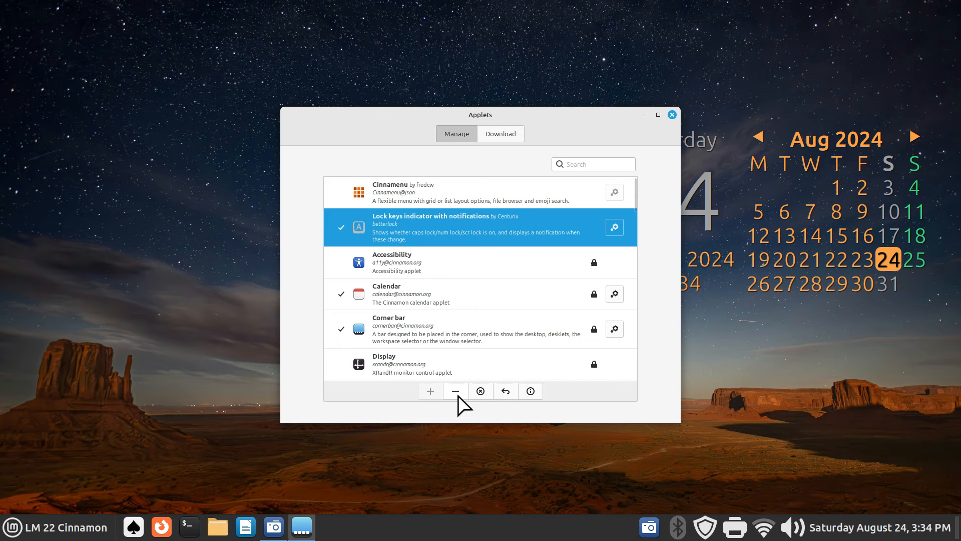
left_click(613, 229)
left_click_drag(292, 53, 436, 203)
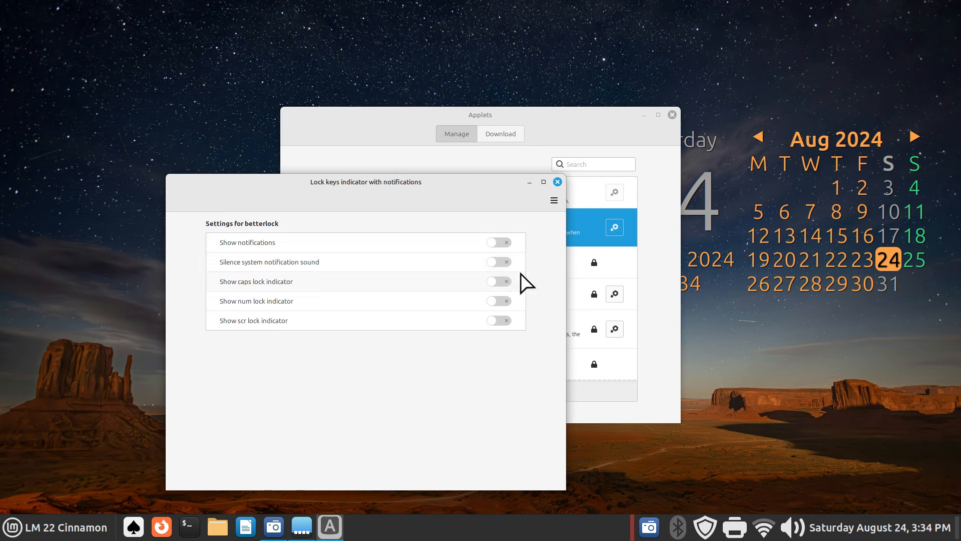
left_click(505, 244)
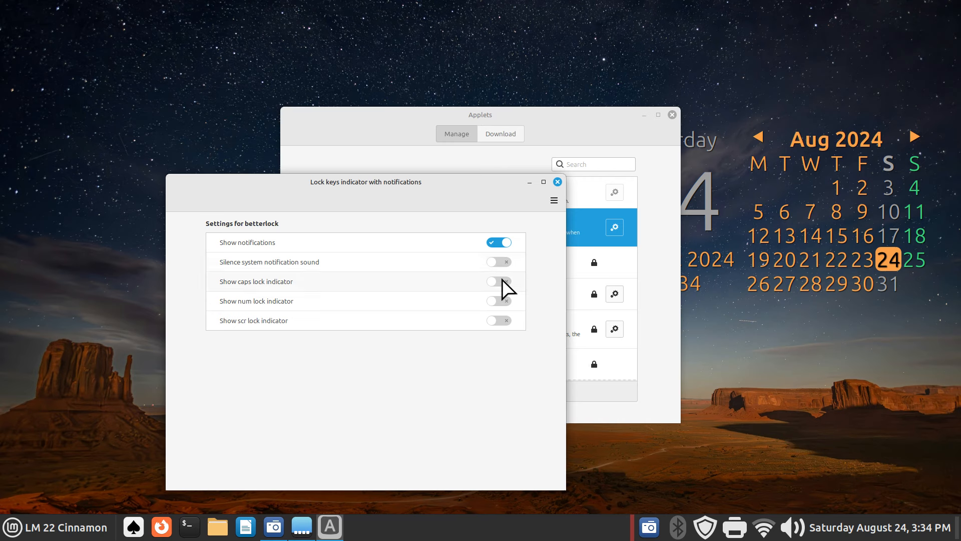
left_click(502, 280)
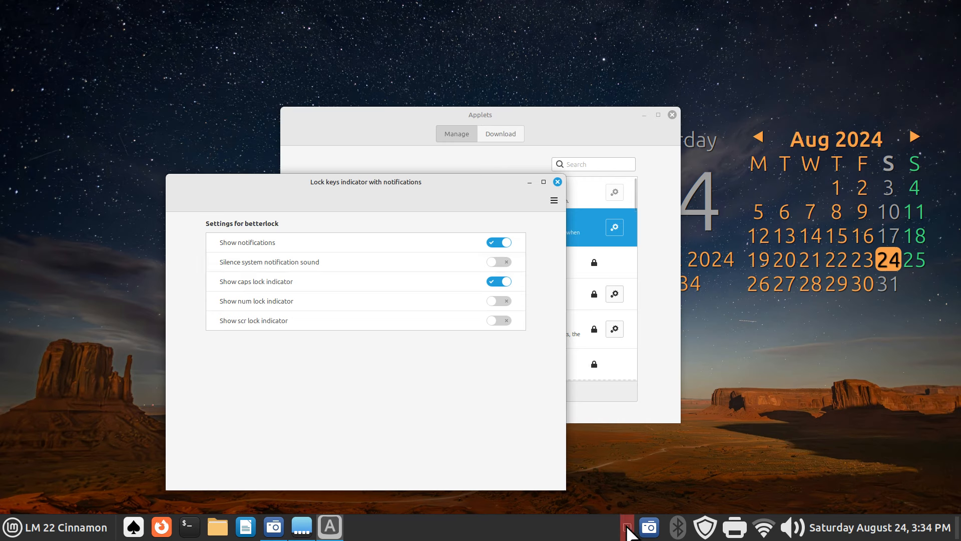
left_click(503, 300)
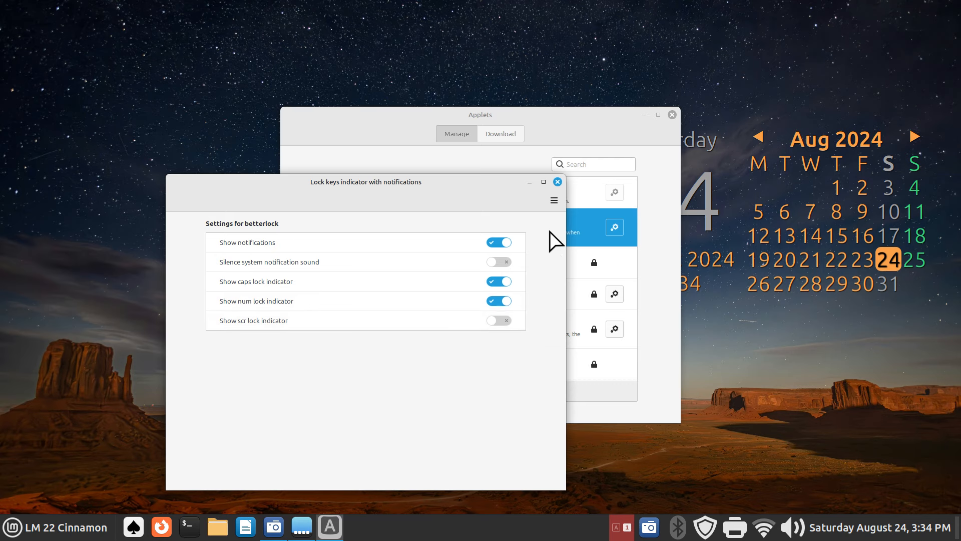
left_click(557, 182)
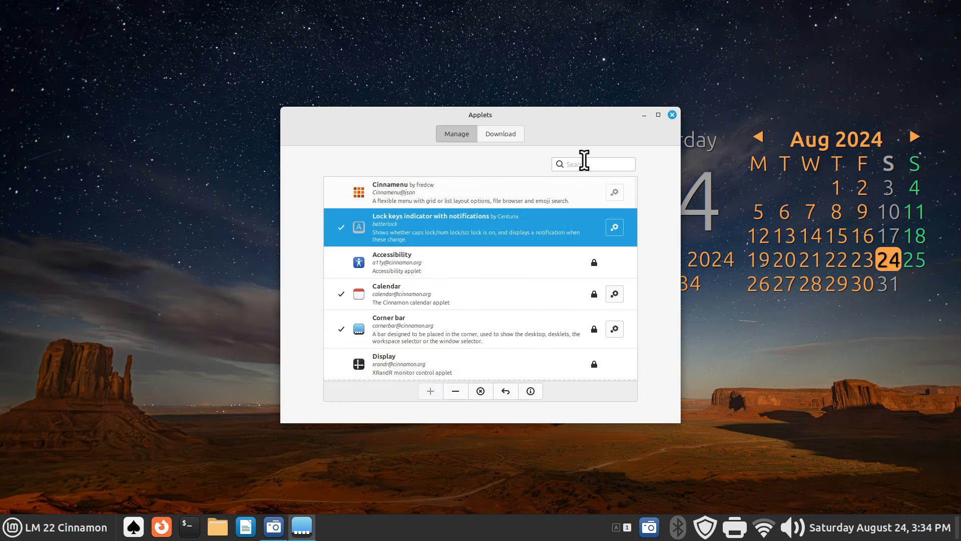
left_click(673, 114)
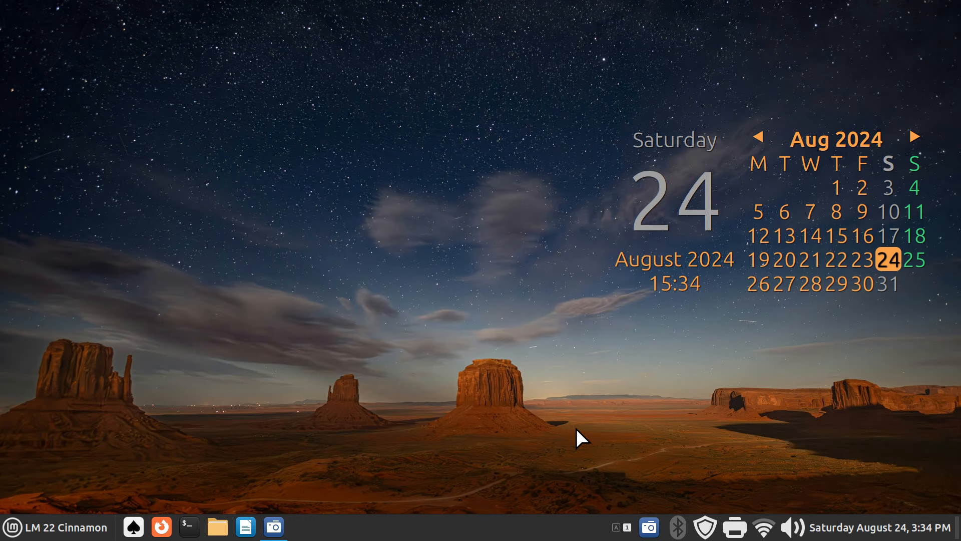
Toggle Caps Lock and Num Lock to check the applet's panel indicators and notifications.
key("Caps_Lock")
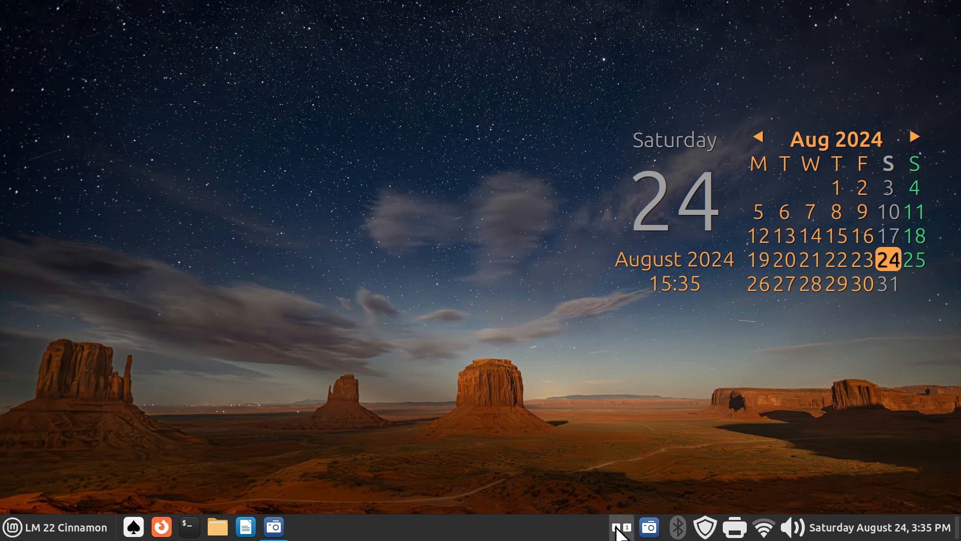
key("Caps_Lock")
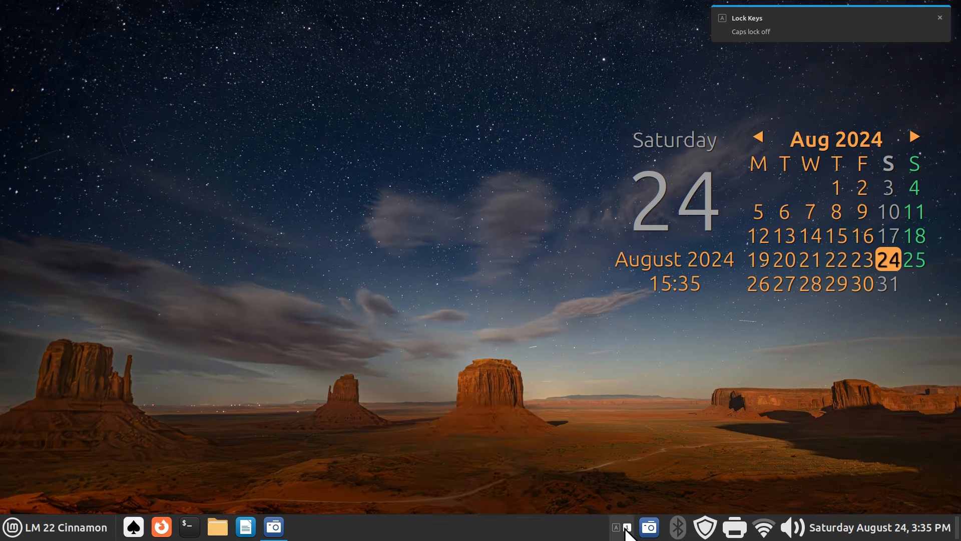
key("Num_Lock")
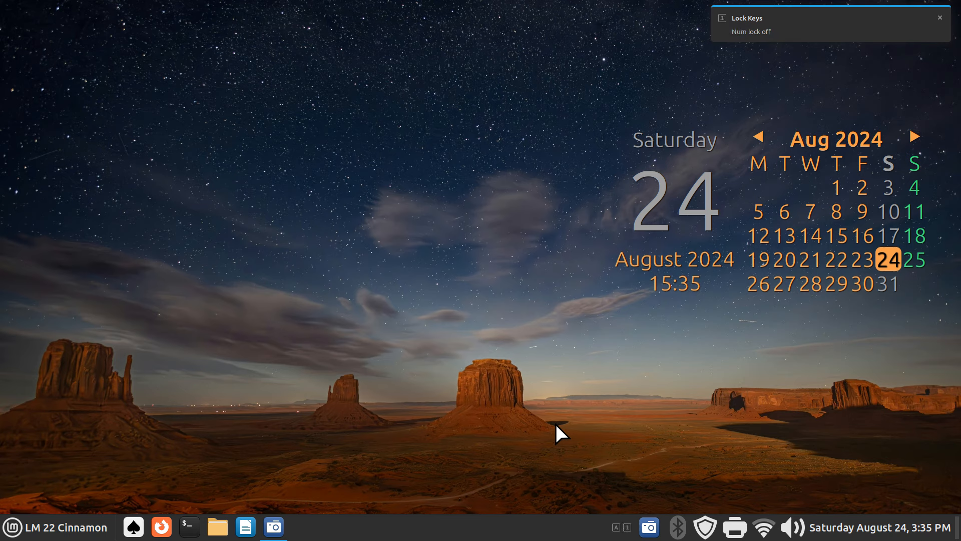
View the list of downloadable panel applets, and close the Applets window.
right_click(526, 526)
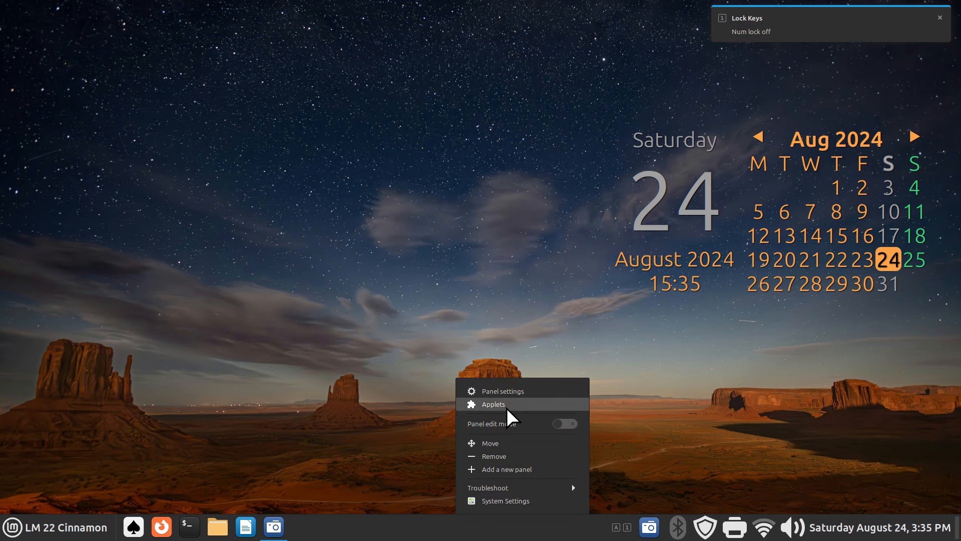
left_click(507, 406)
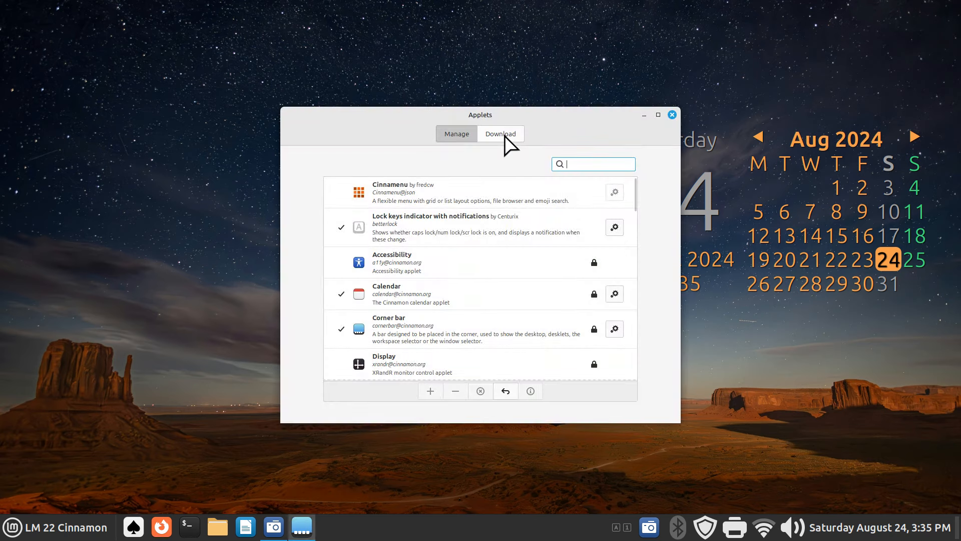
left_click(504, 135)
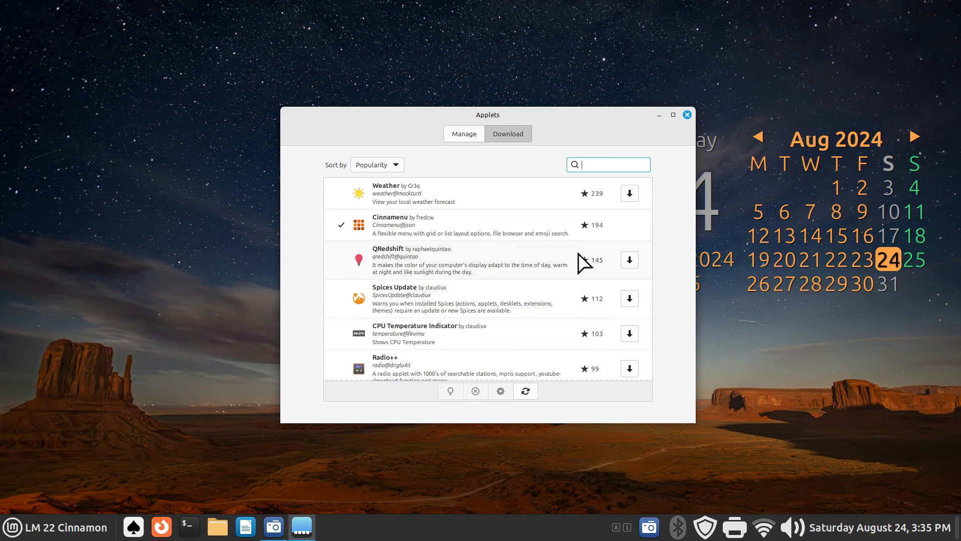
left_click(687, 116)
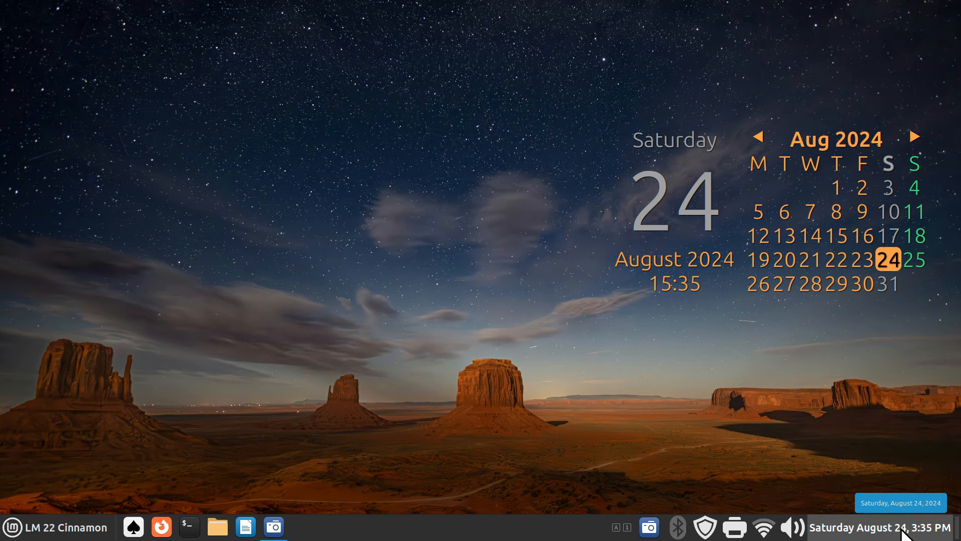
right_click(466, 533)
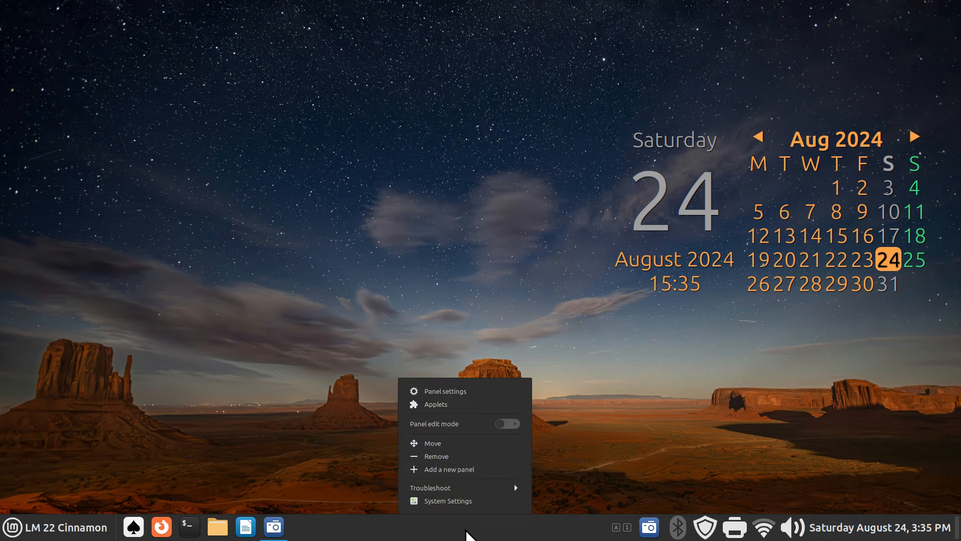
left_click(602, 426)
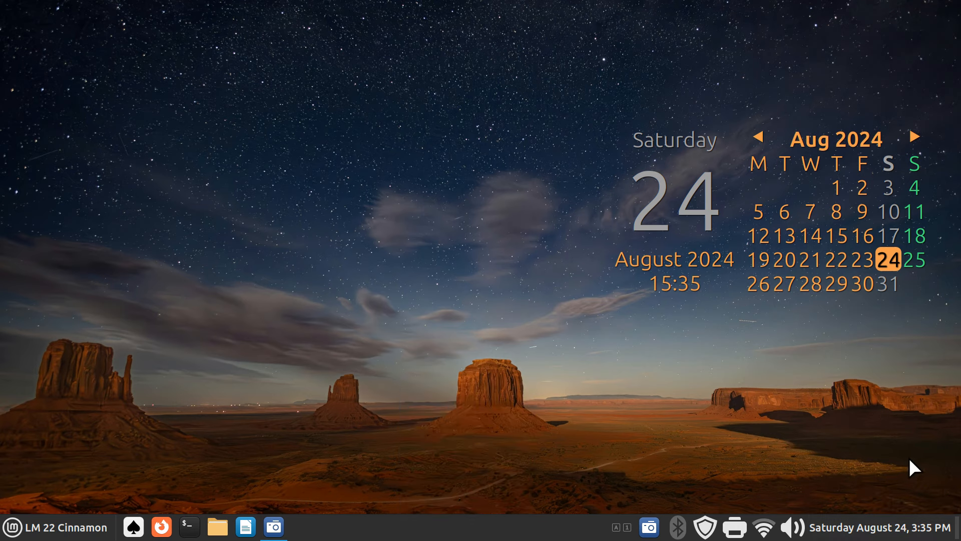